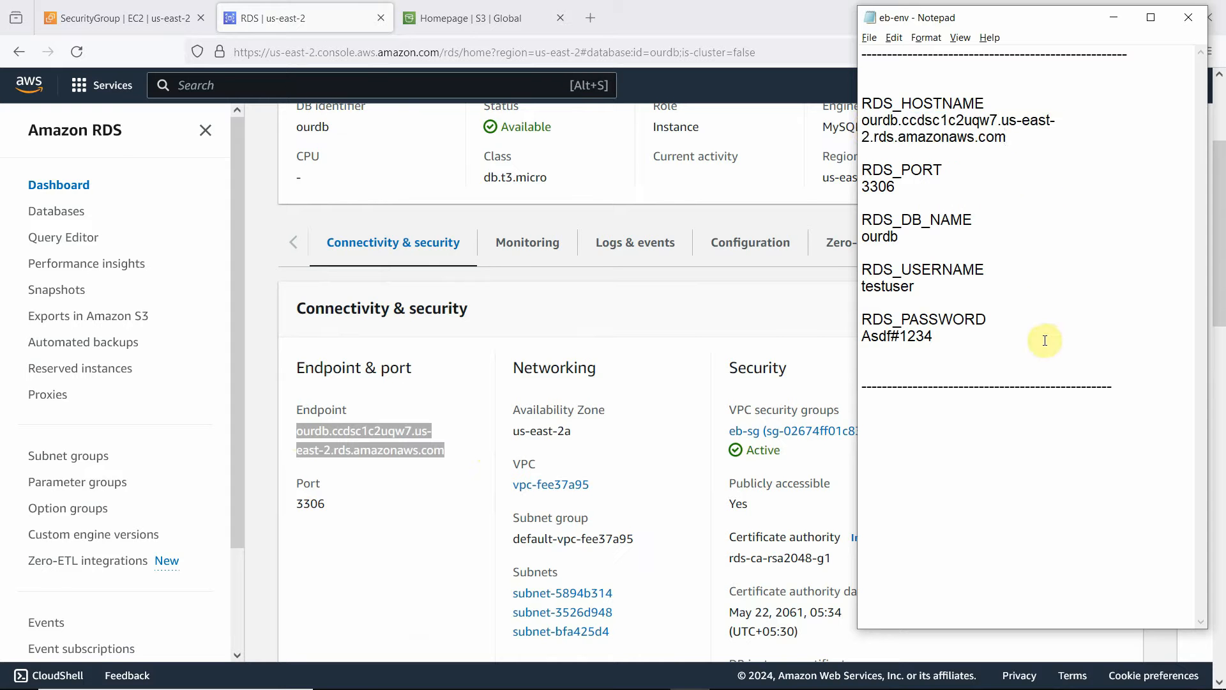
Search the AWS services for "be" and open the Elastic Beanstalk service.
click(466, 399)
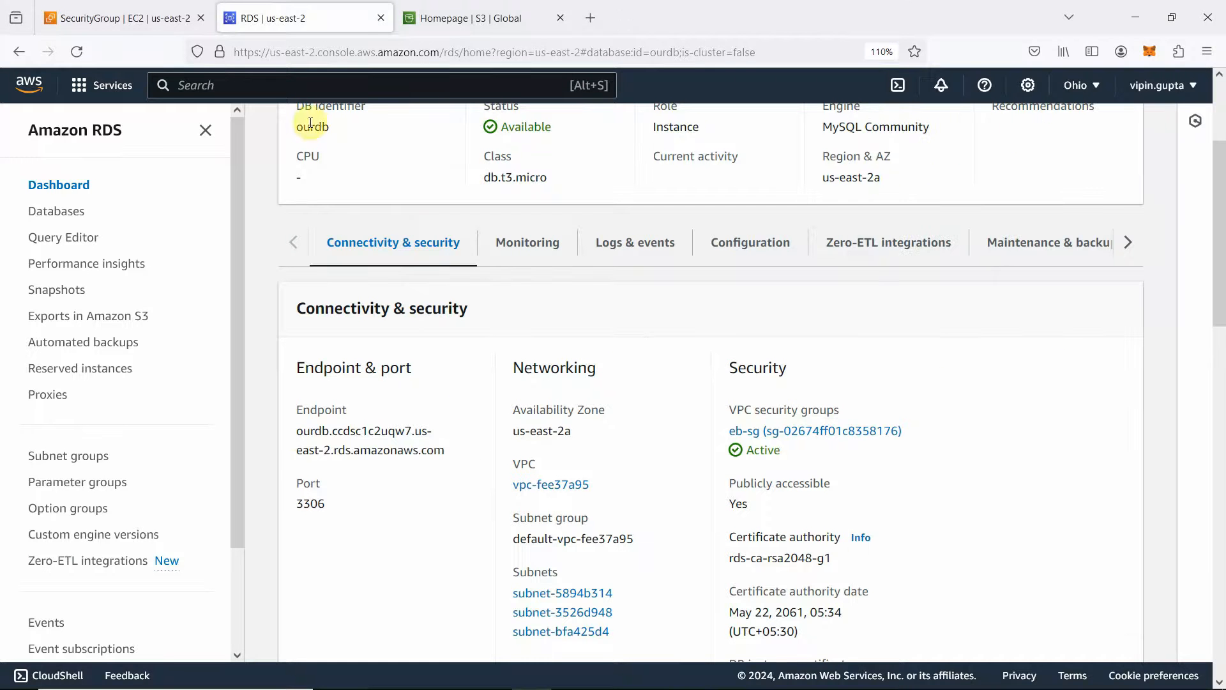
scroll(236, 127, up, 3)
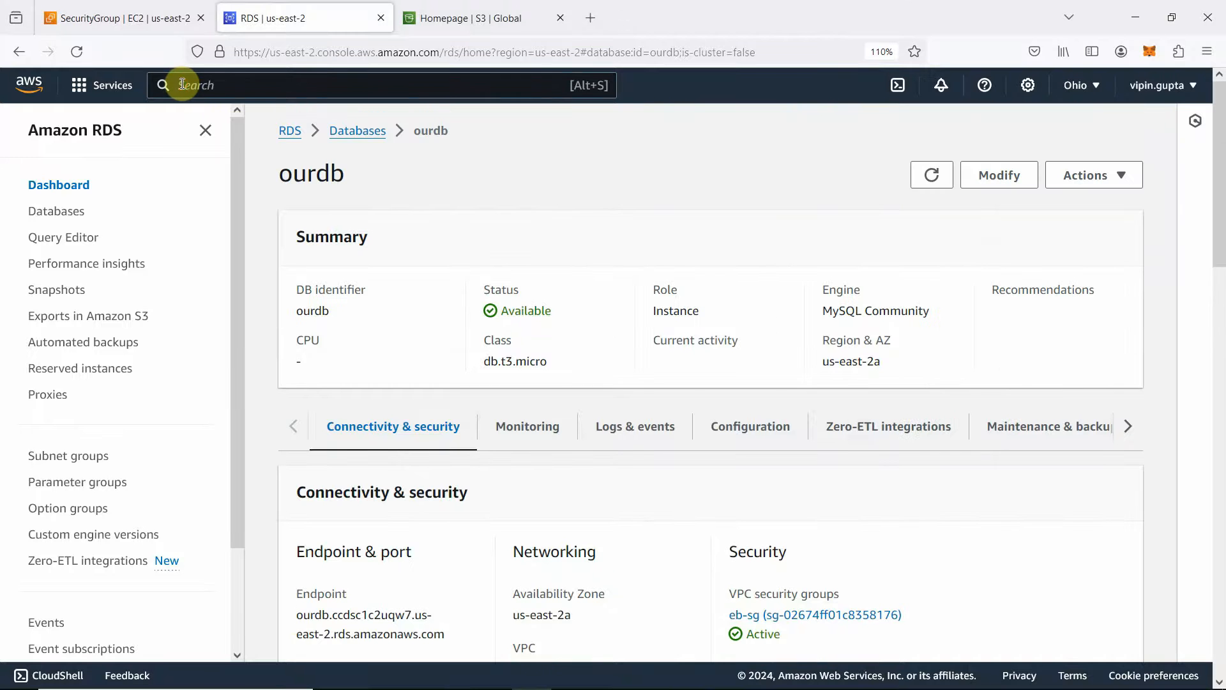
click(183, 85)
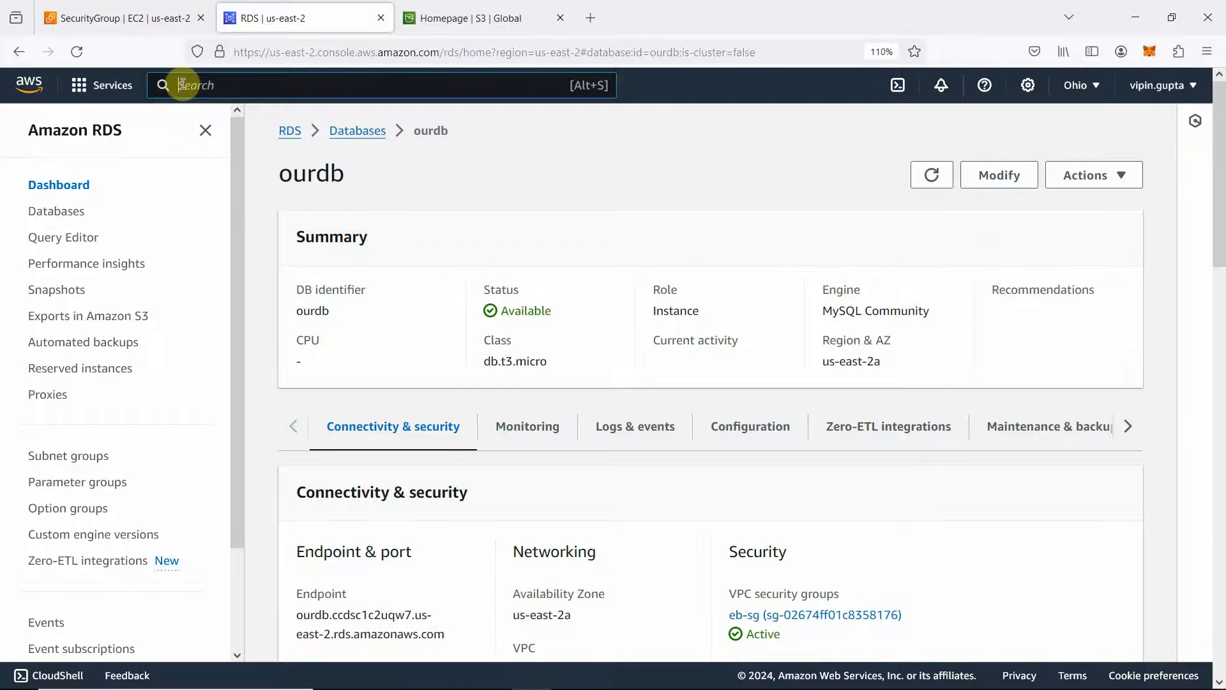
text(be)
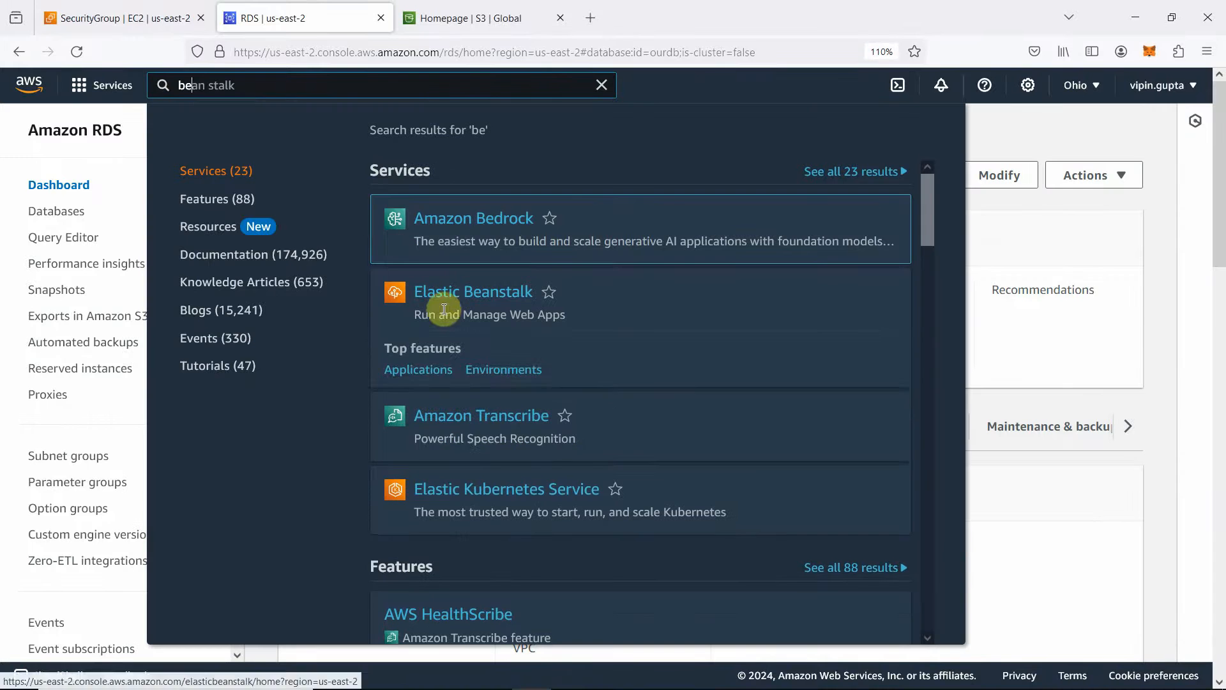
click(448, 298)
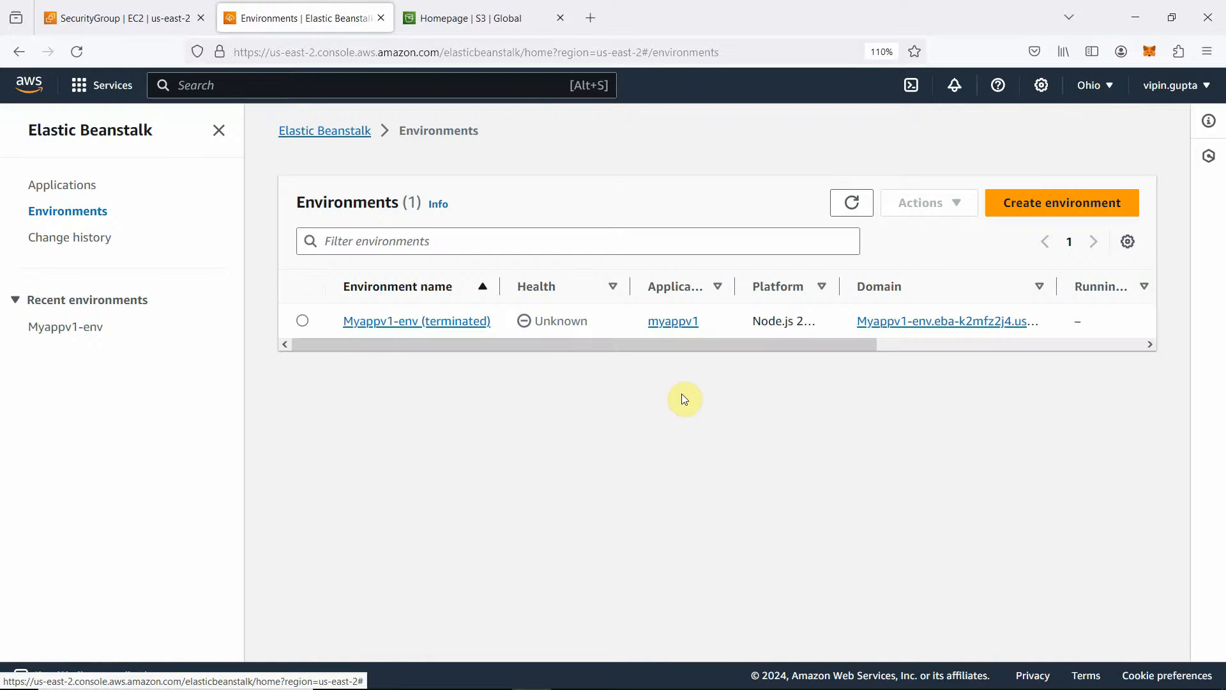
click(96, 192)
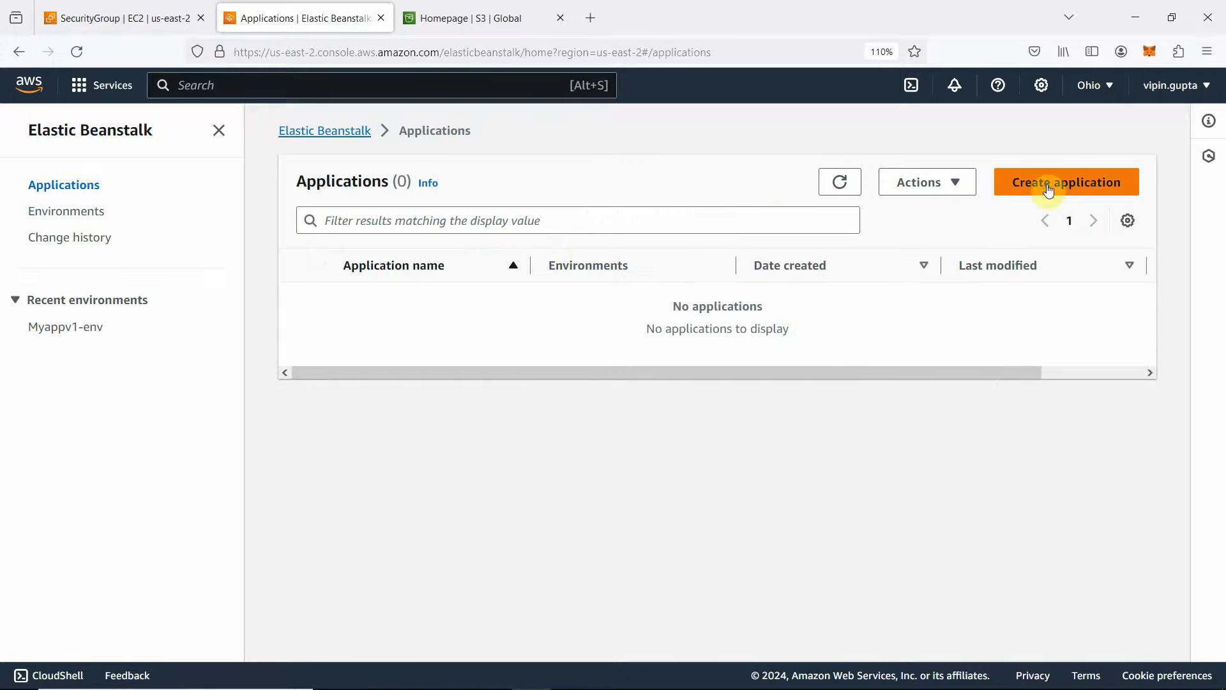
click(1053, 187)
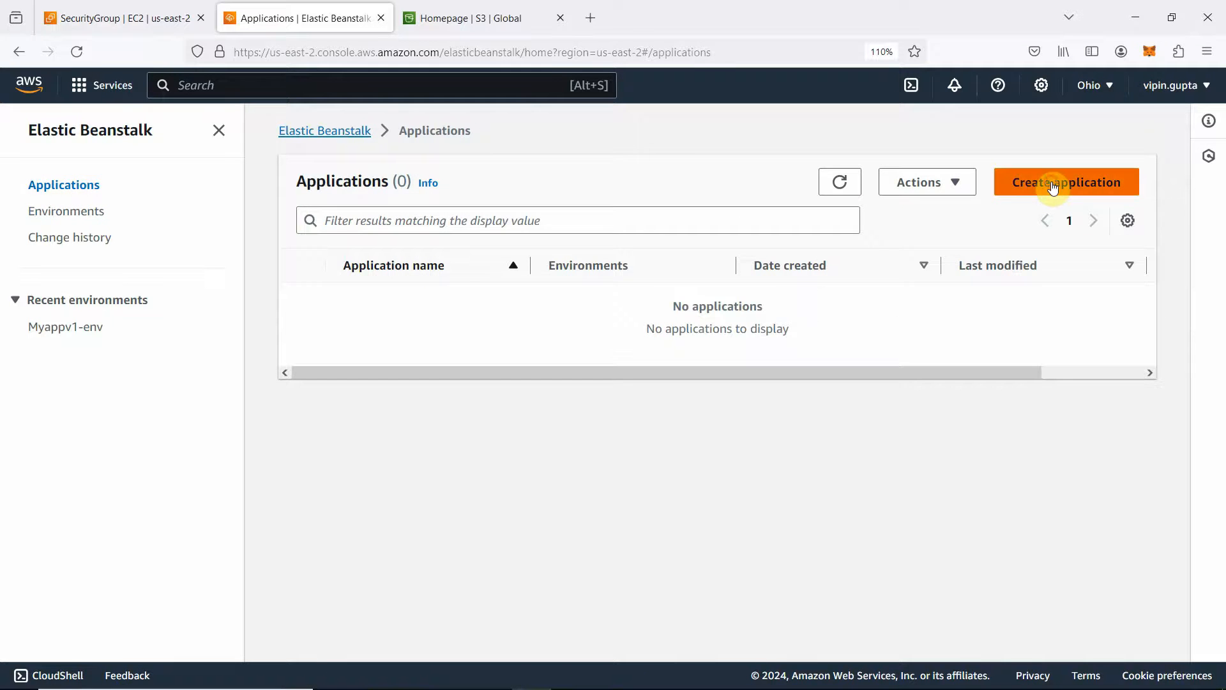
click(182, 303)
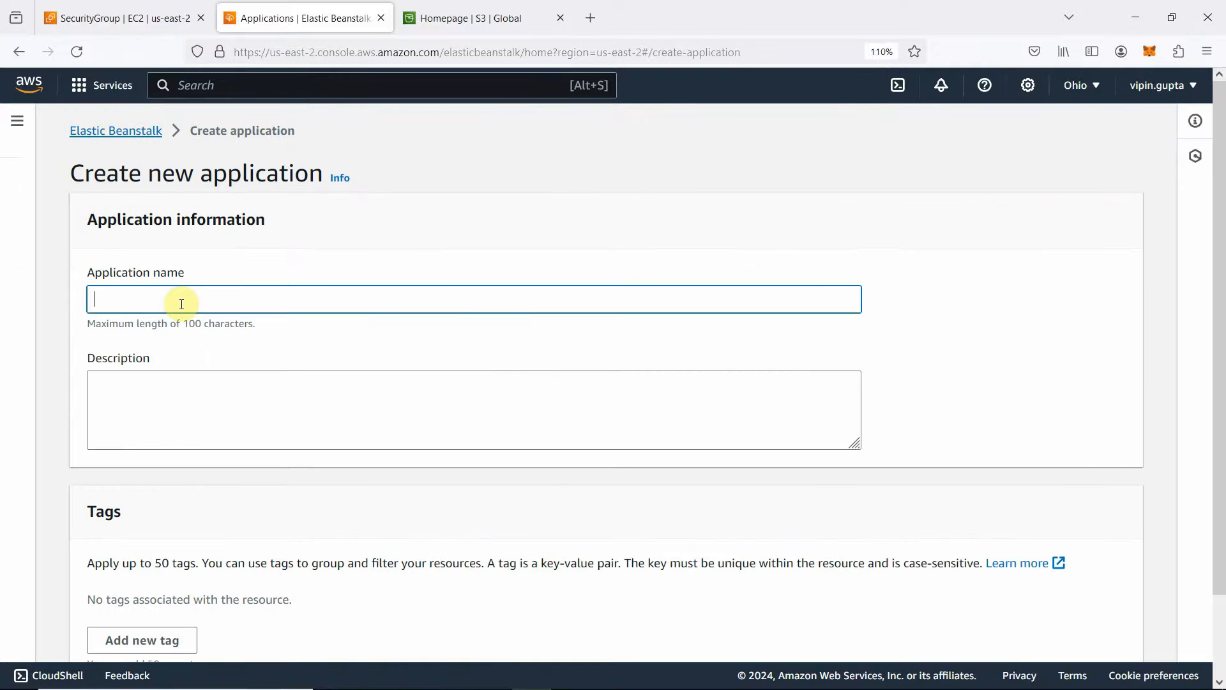
text(myphpappv1)
scroll(338, 354, down, 3)
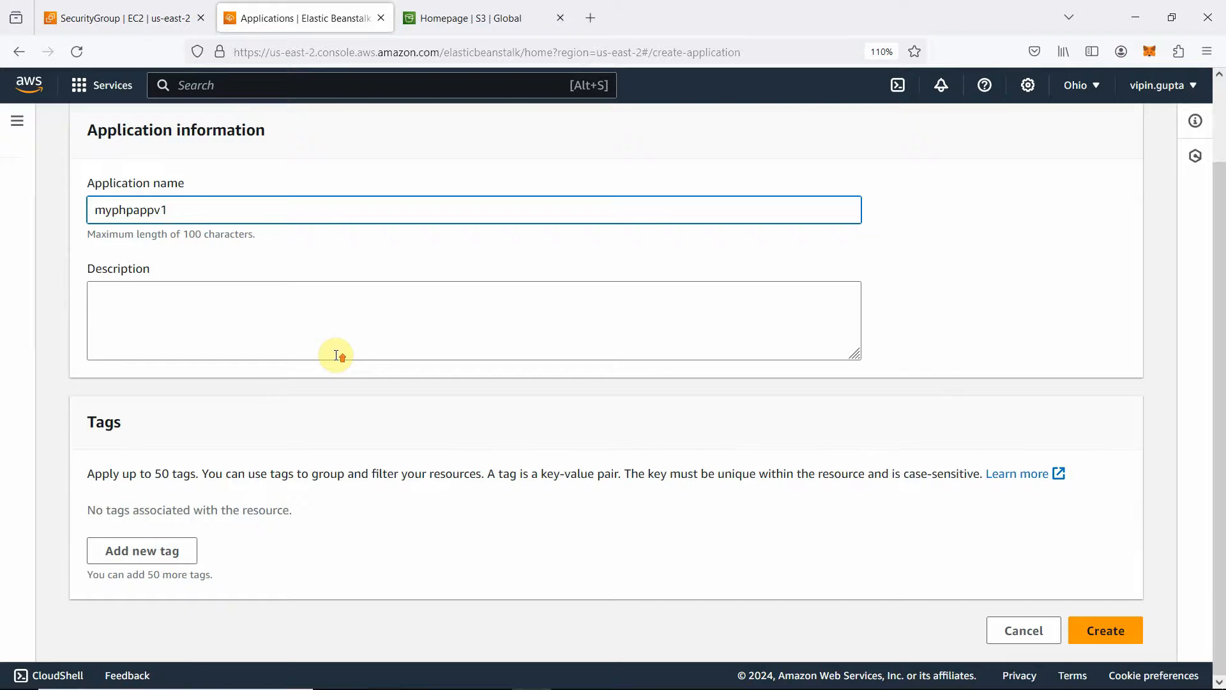
scroll(337, 355, up, 3)
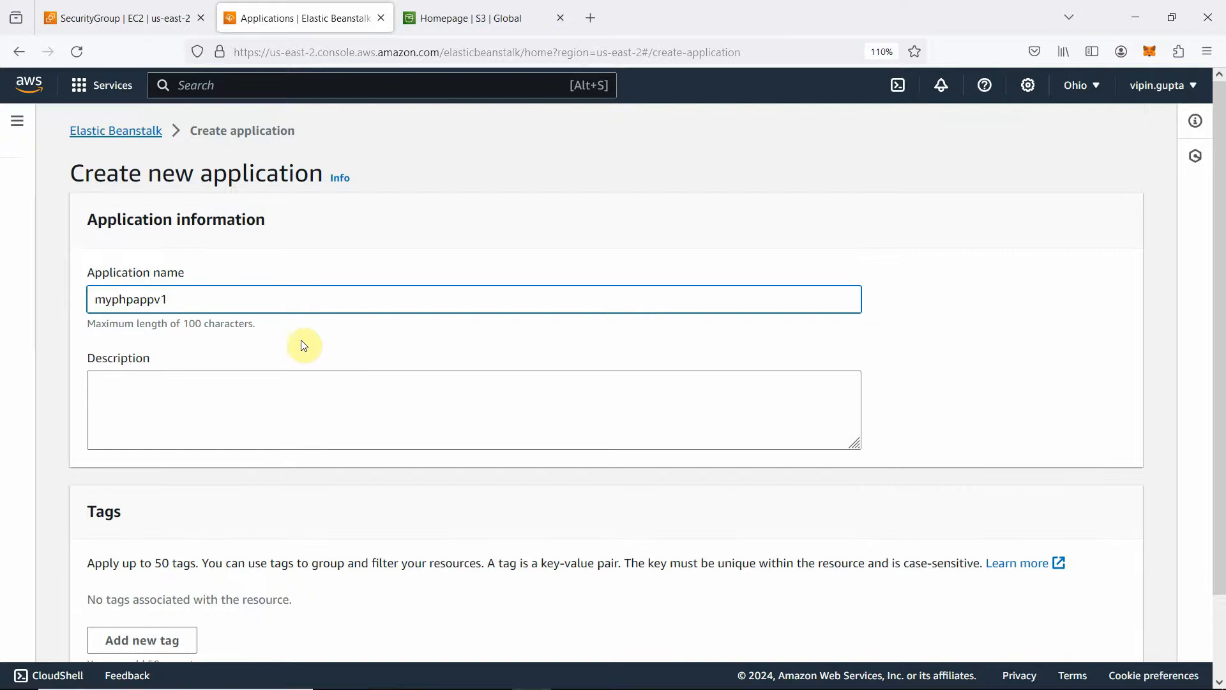
scroll(604, 392, down, 3)
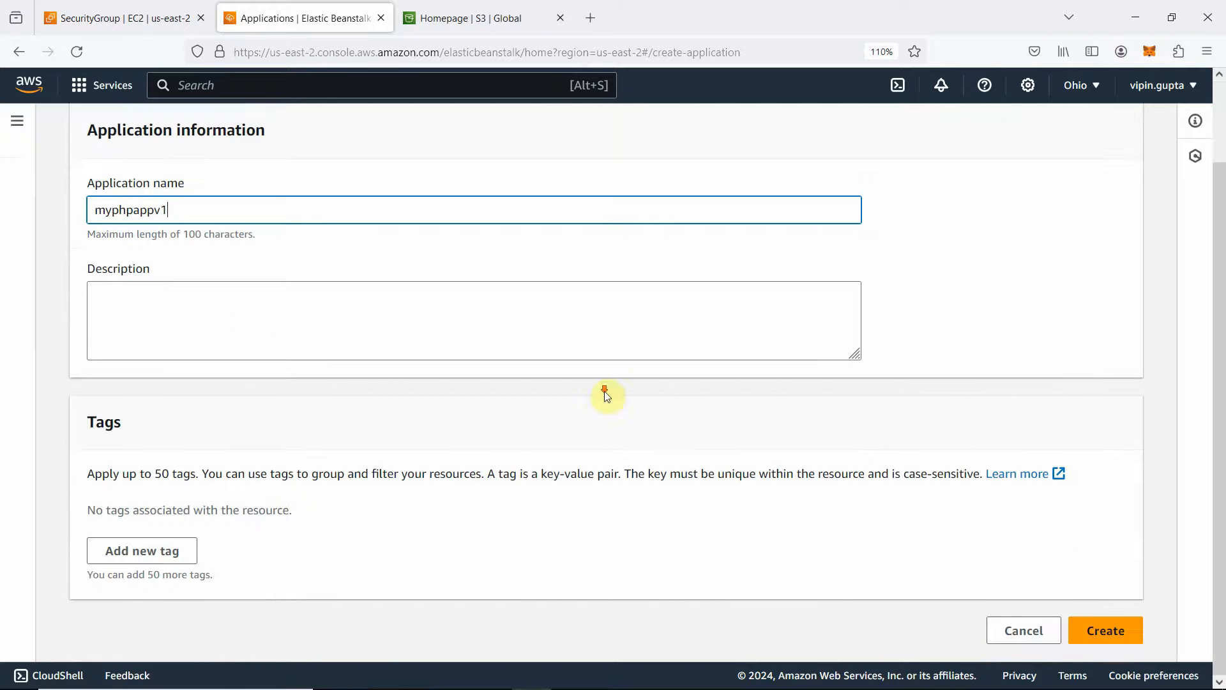
click(1040, 622)
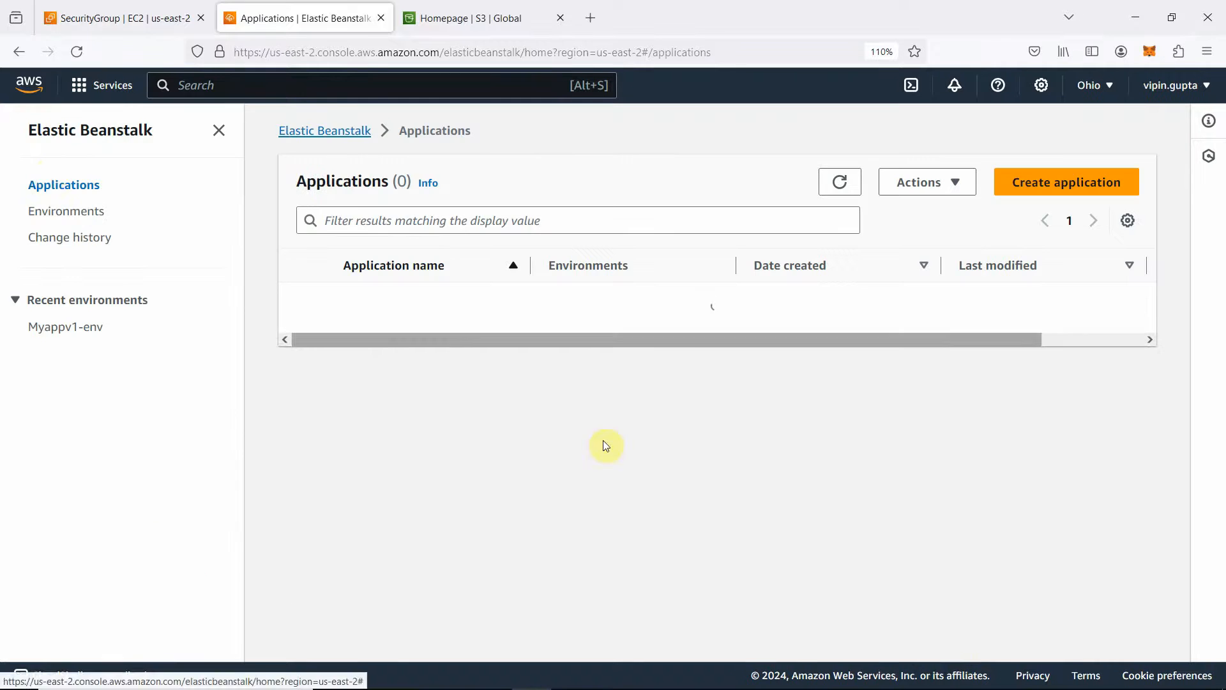
Start creating an application from the Elastic Beanstalk welcome page and name it myphpappv1.
click(87, 137)
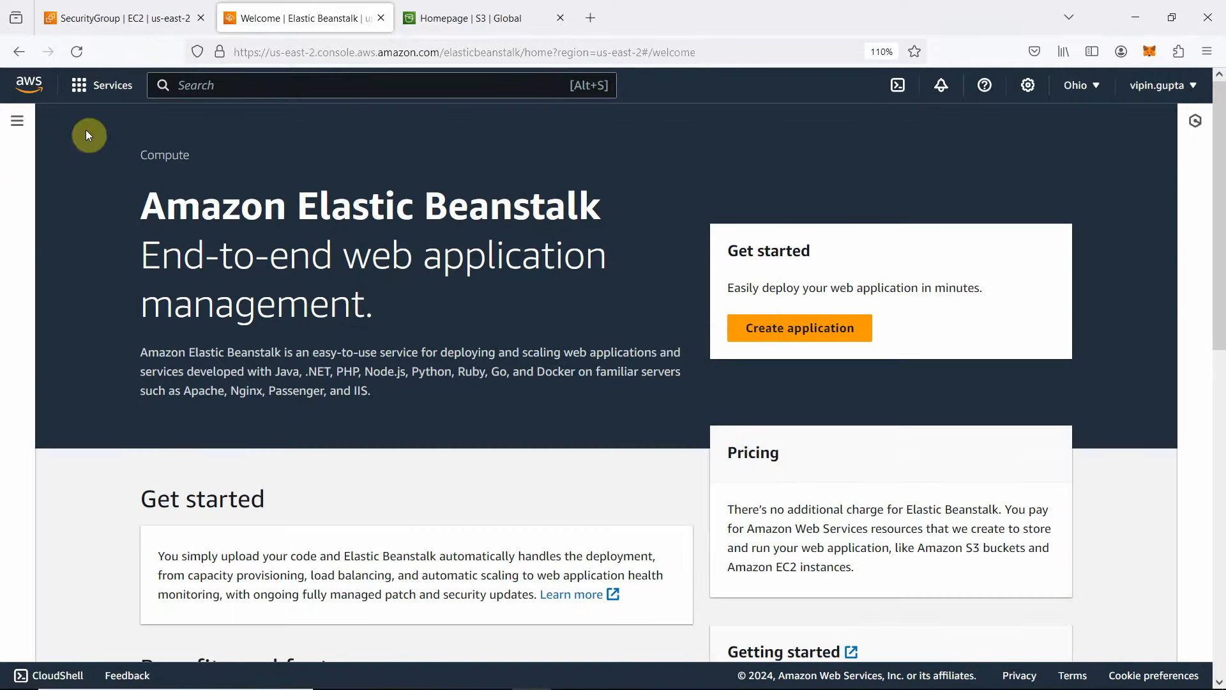
click(784, 329)
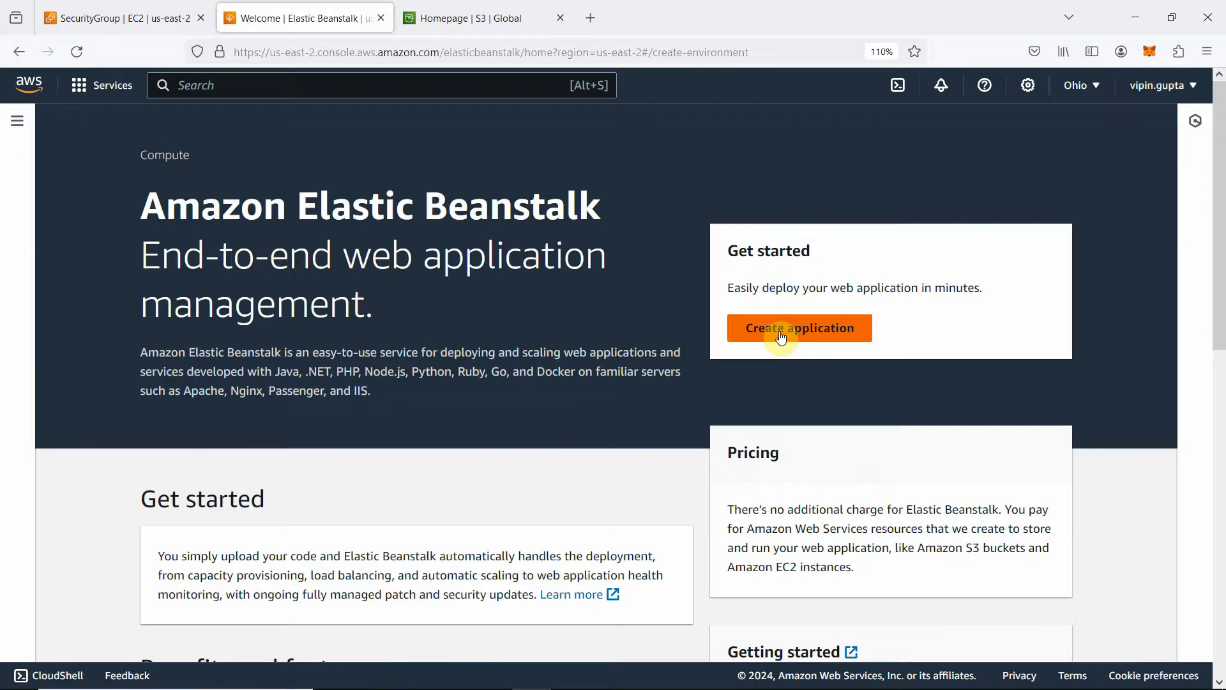
scroll(739, 389, down, 1)
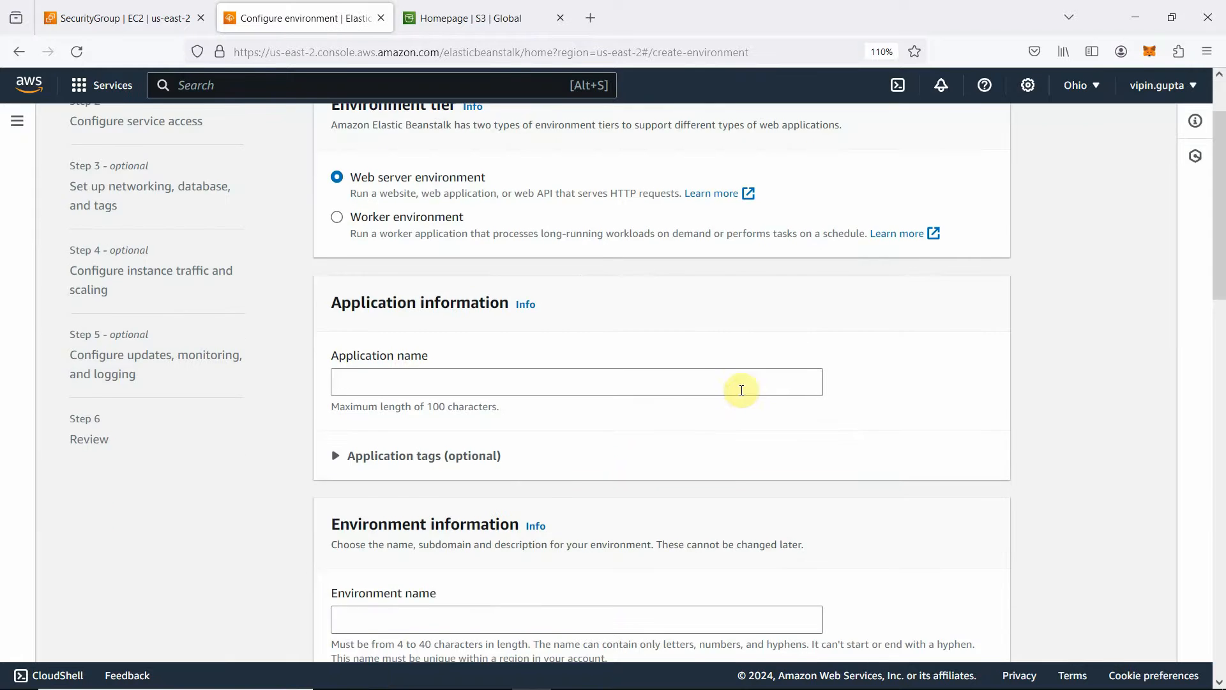
scroll(518, 245, up, 1)
scroll(498, 249, down, 1)
click(421, 381)
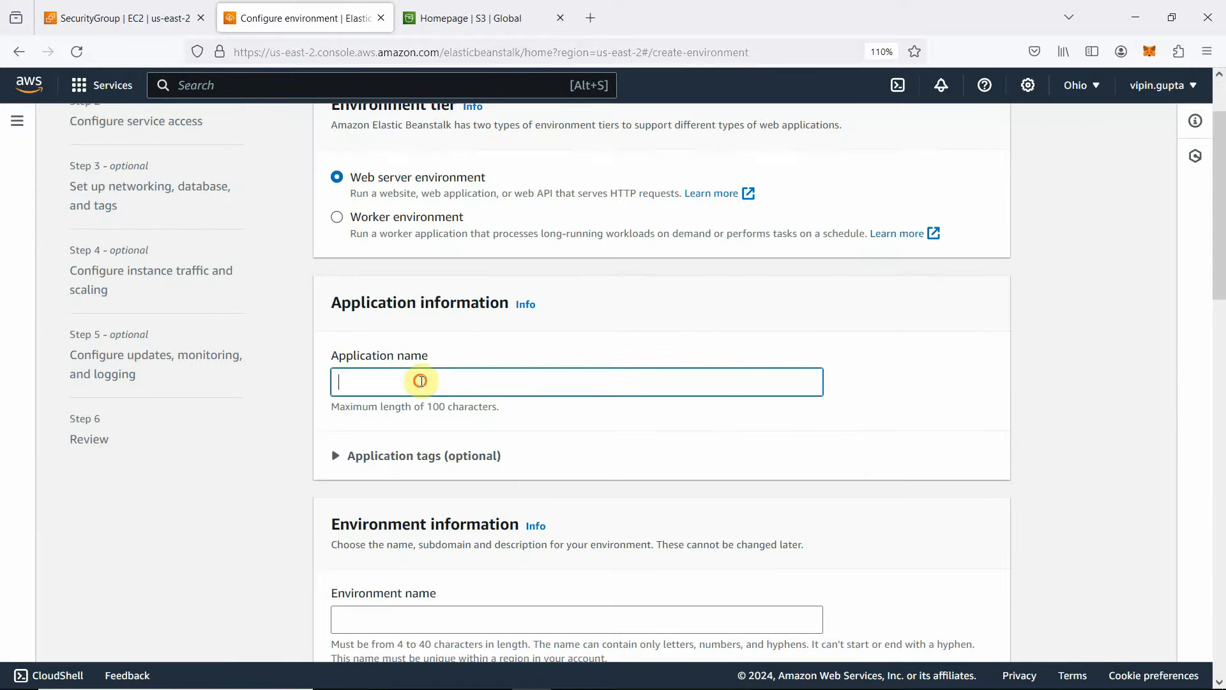
text(myphp)
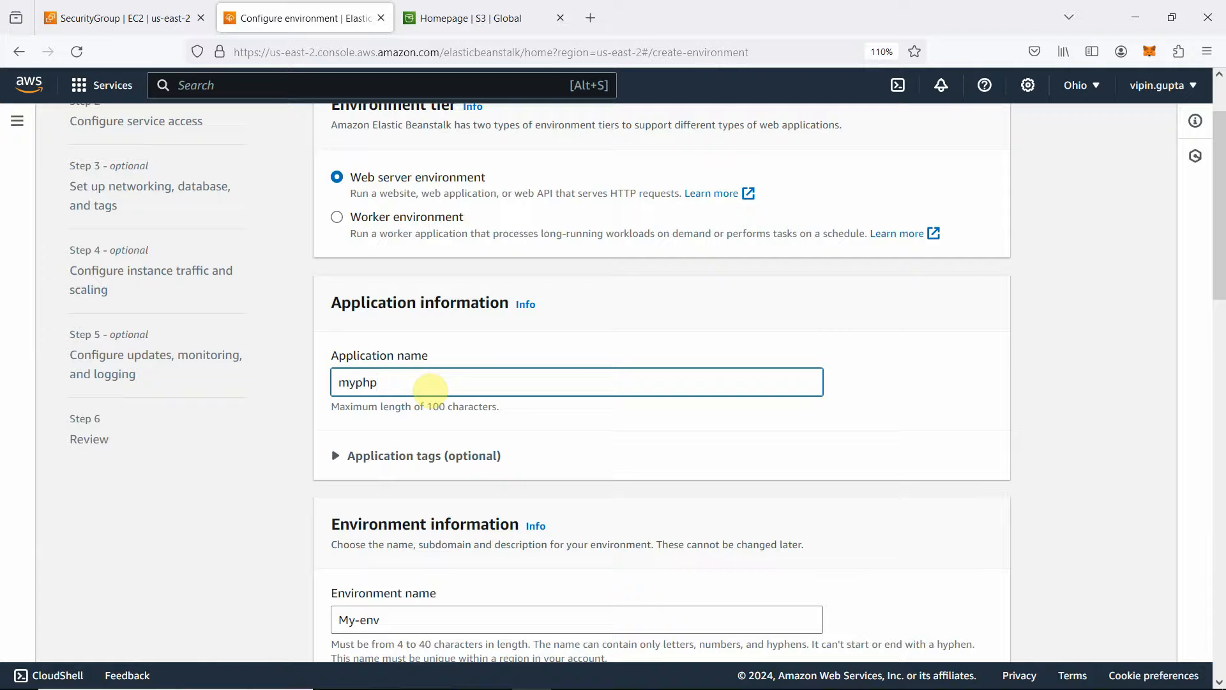
text(appv1)
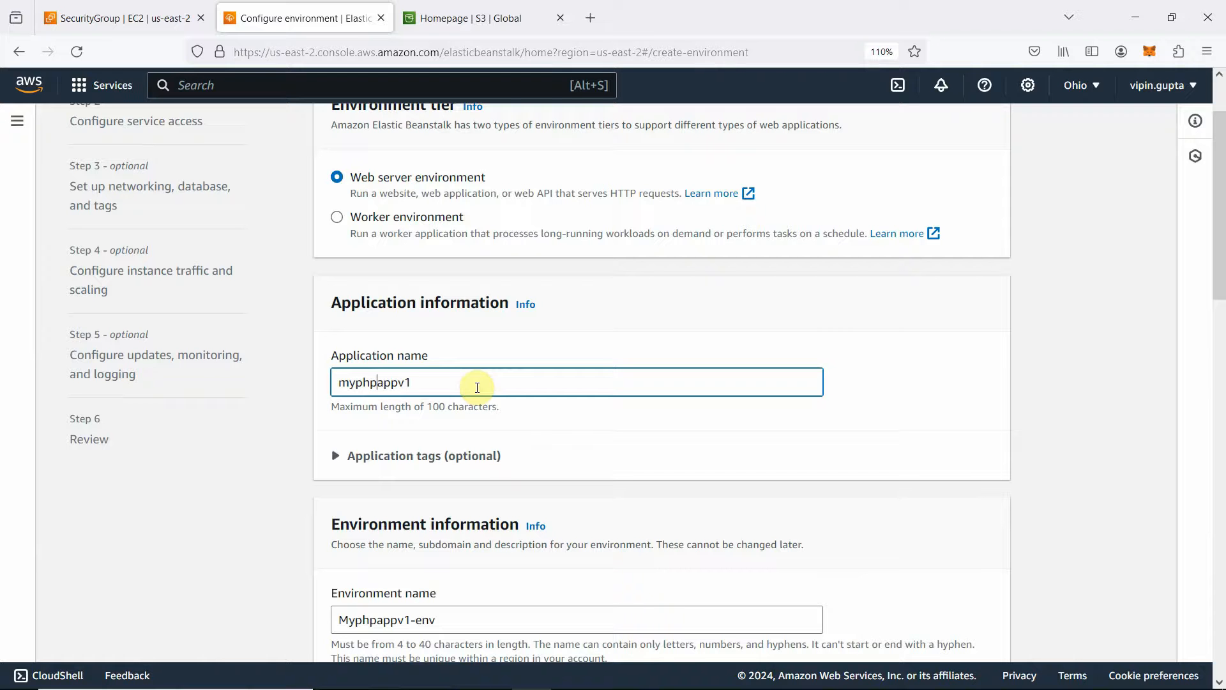
Set the environment's platform to PHP with the branch PHP 8.1 running on 64bit Amazon Linux 2.
scroll(479, 389, down, 3)
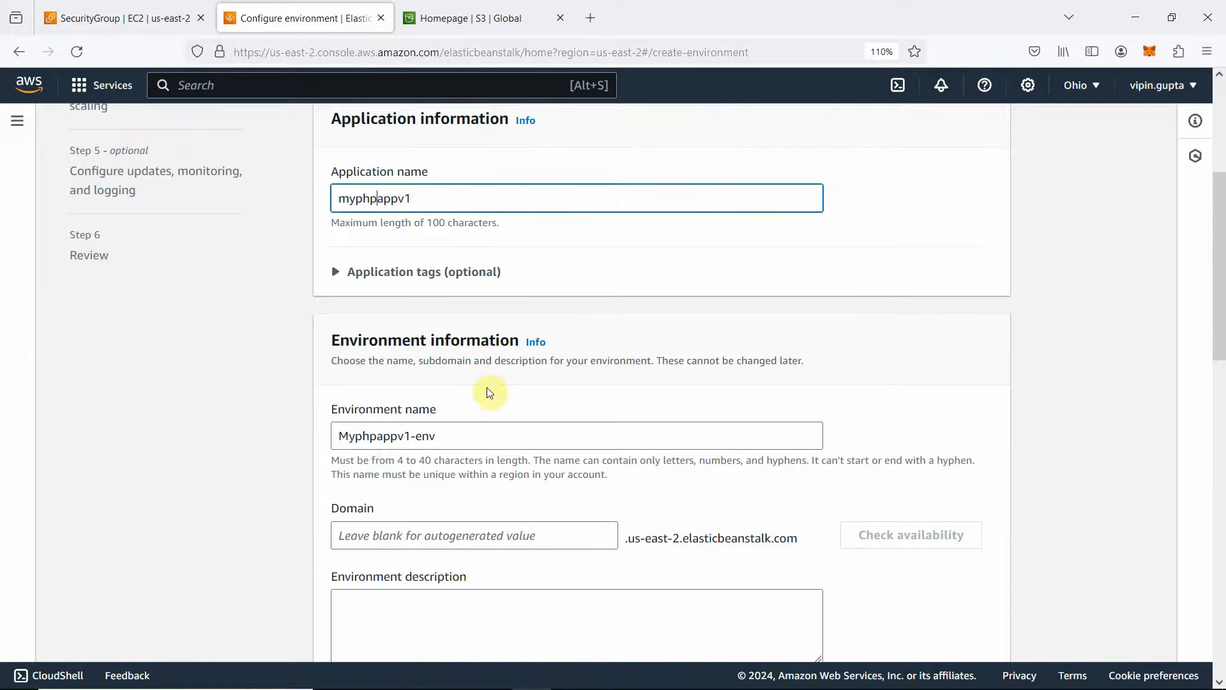
scroll(408, 440, down, 2)
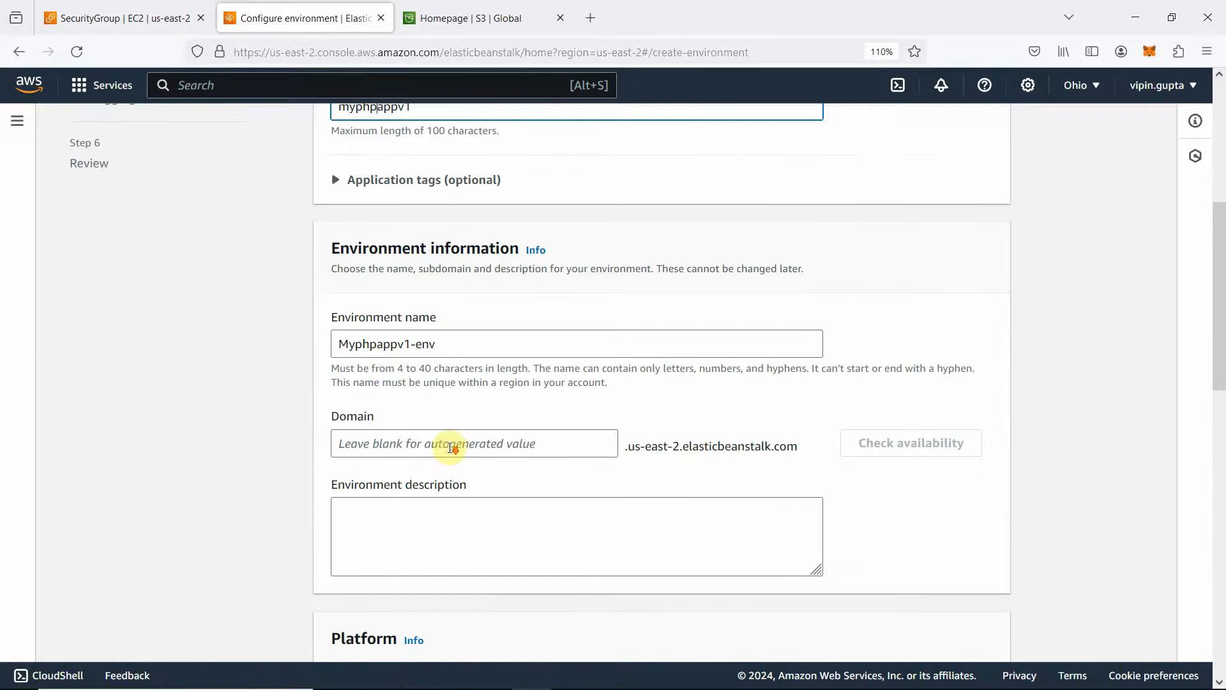
scroll(472, 452, down, 4)
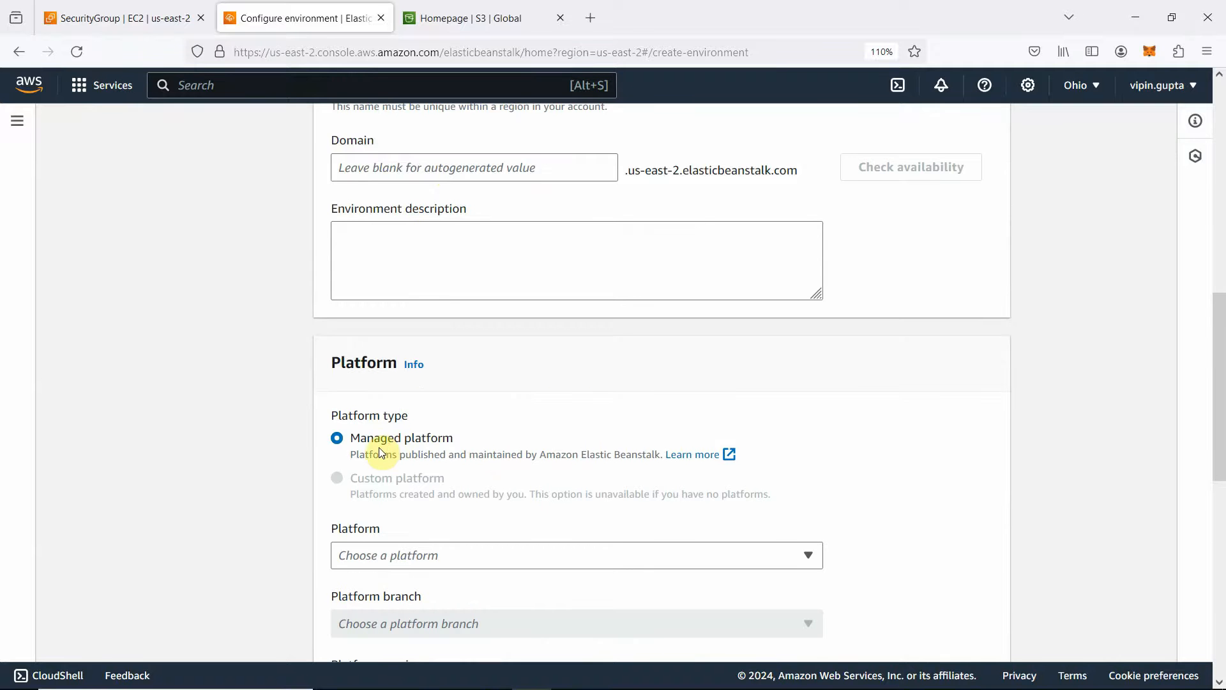
scroll(381, 452, down, 1)
click(402, 461)
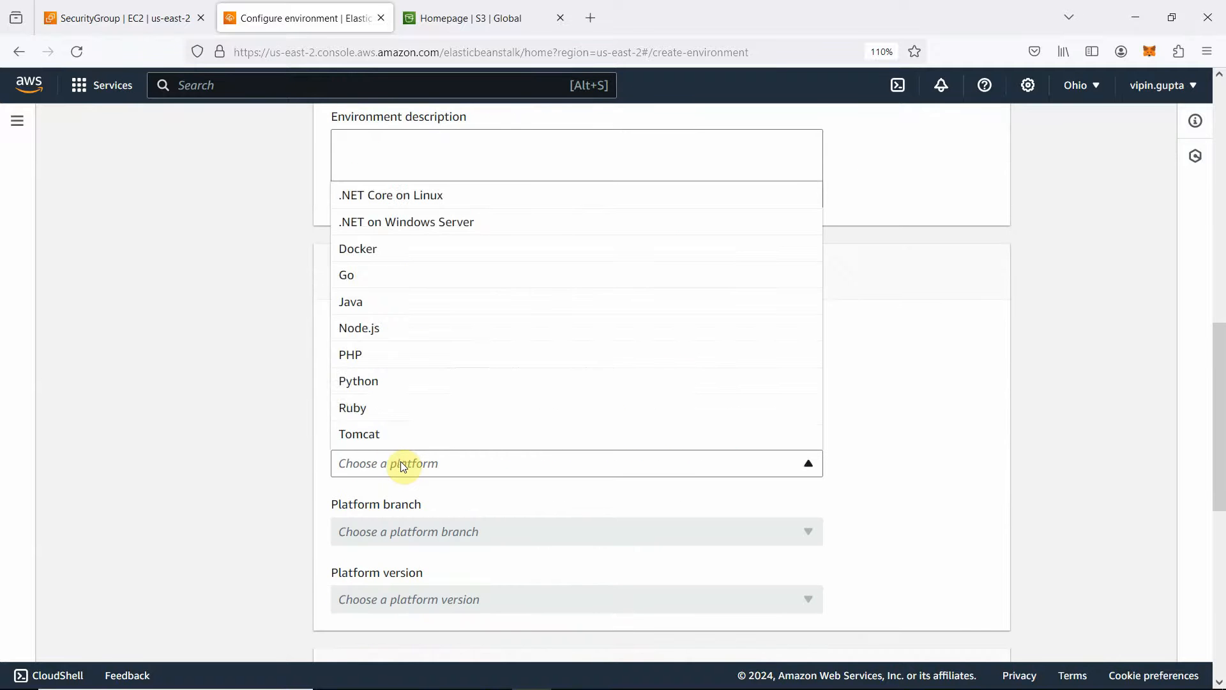
click(390, 355)
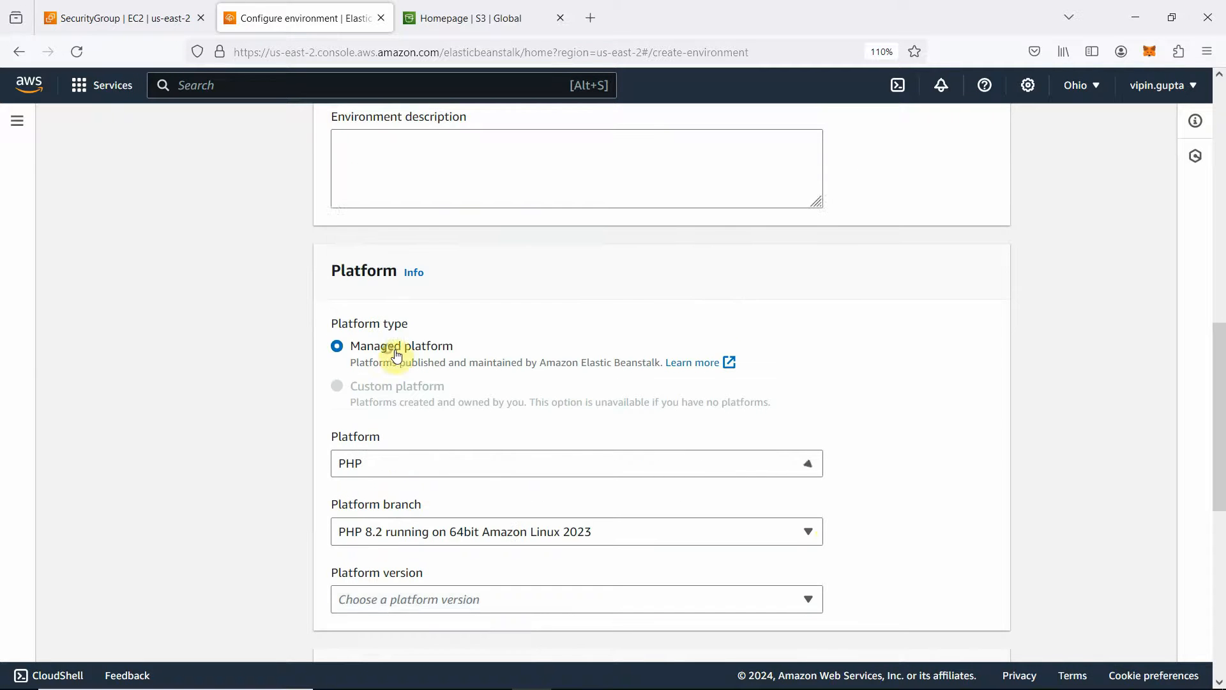
scroll(832, 436, down, 2)
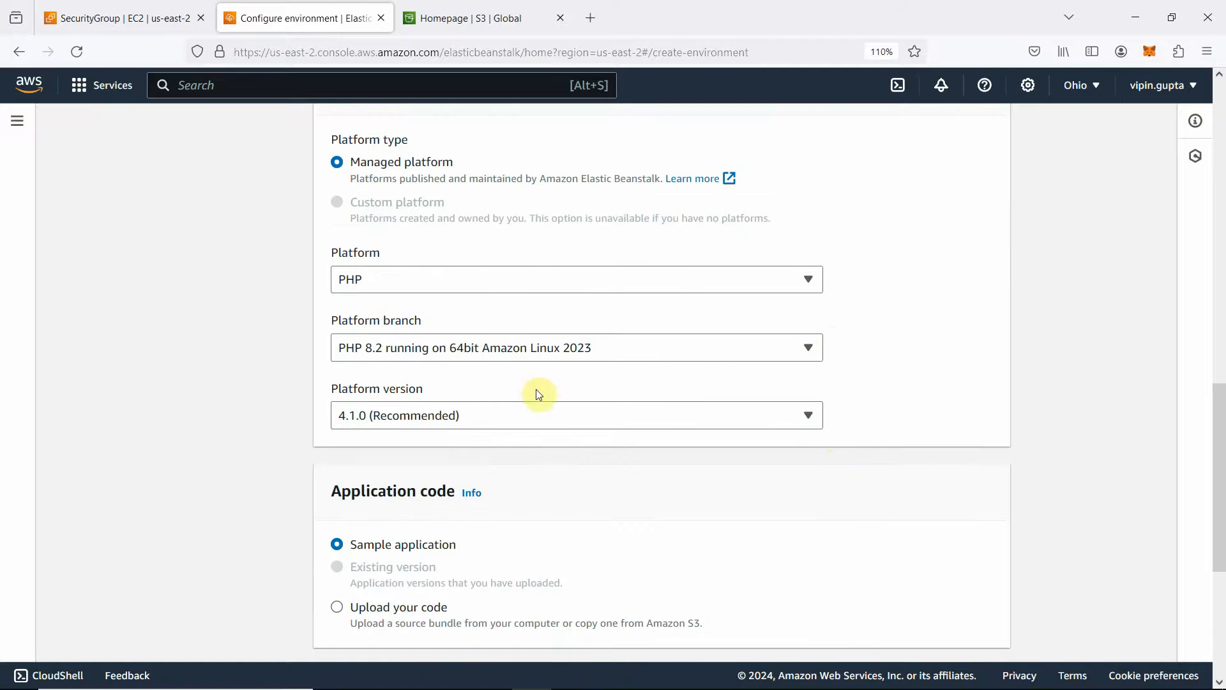
click(496, 352)
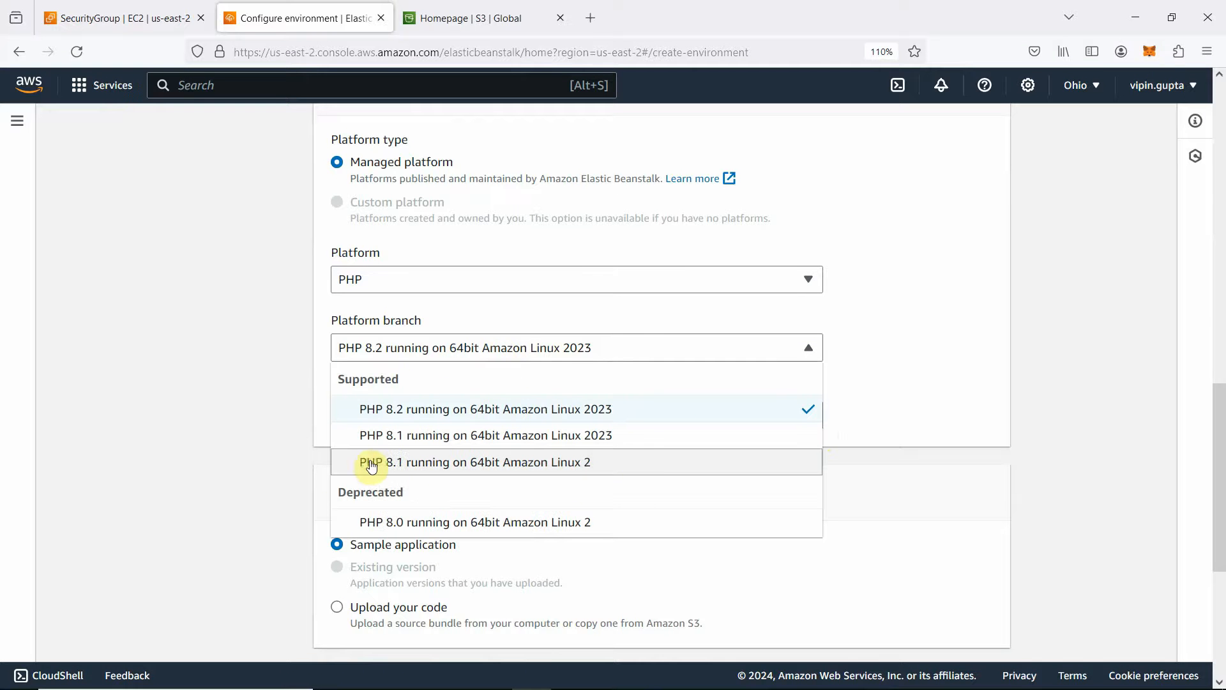
click(540, 466)
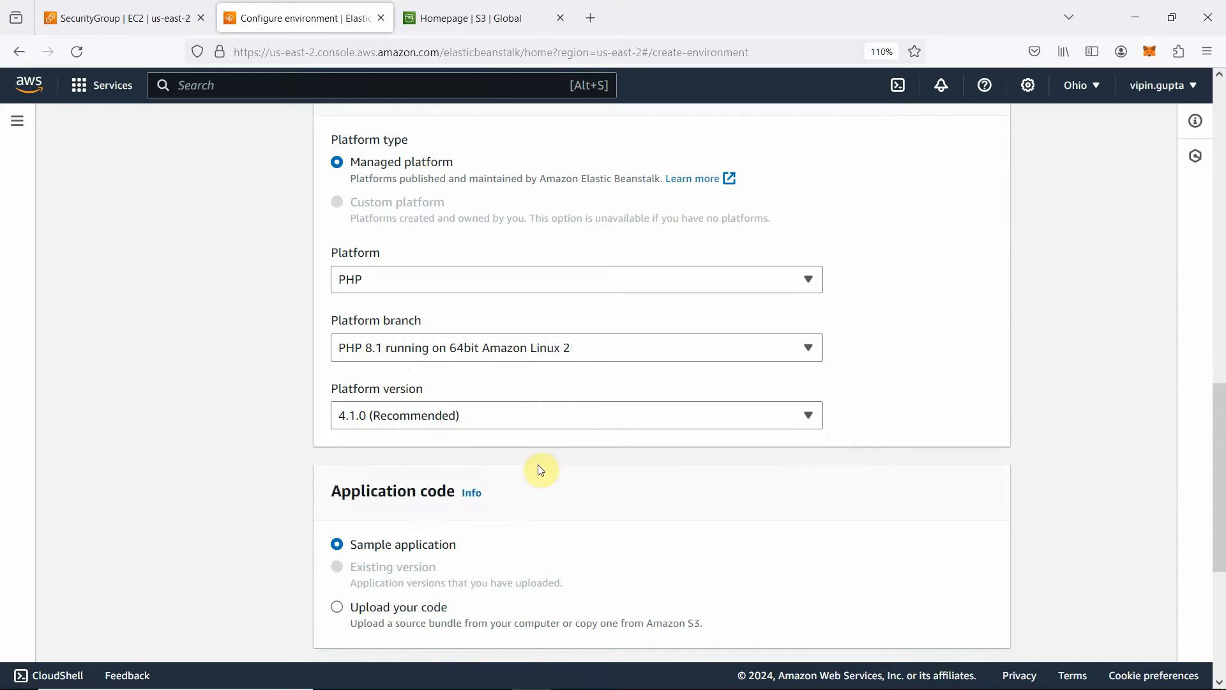
Set the application code to an upload of your own code with version label v1 and a local file as source.
scroll(675, 469, down, 3)
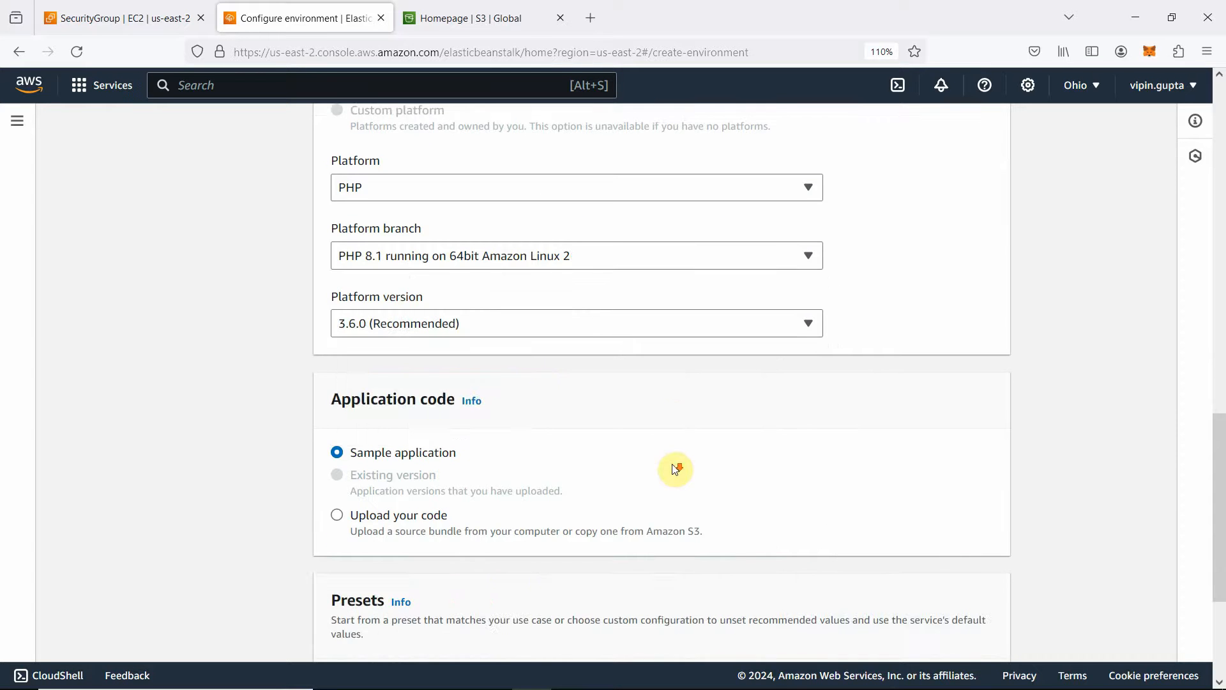
click(337, 516)
scroll(638, 508, down, 5)
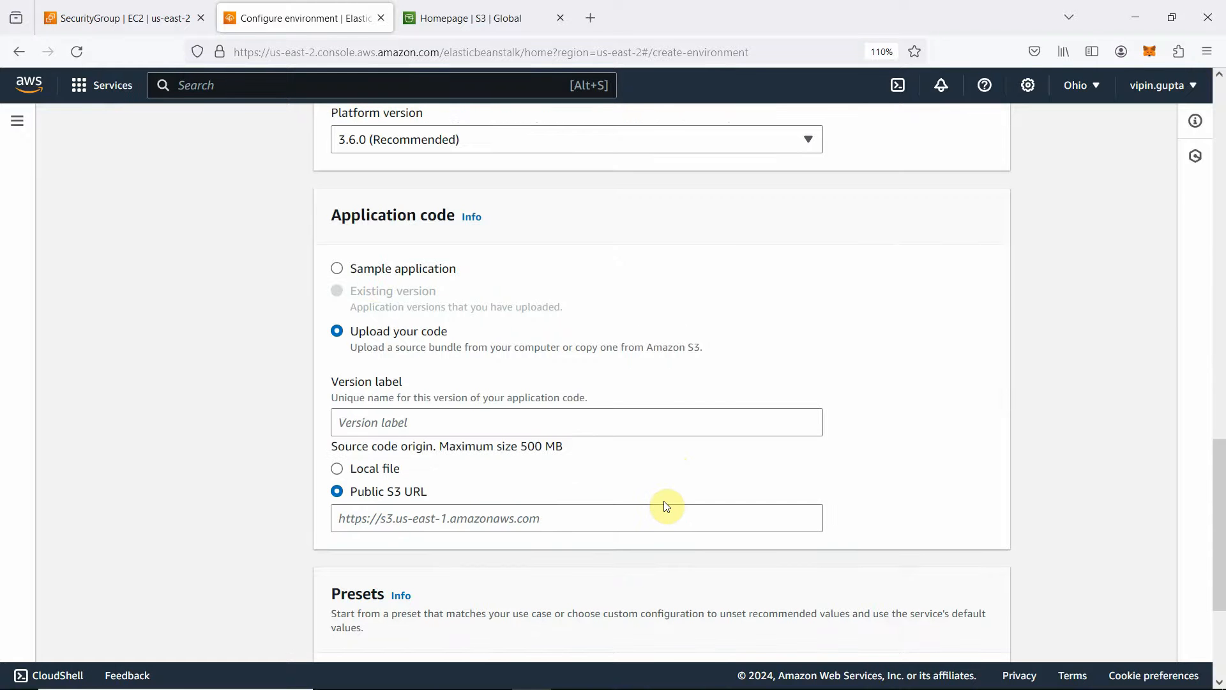
click(382, 422)
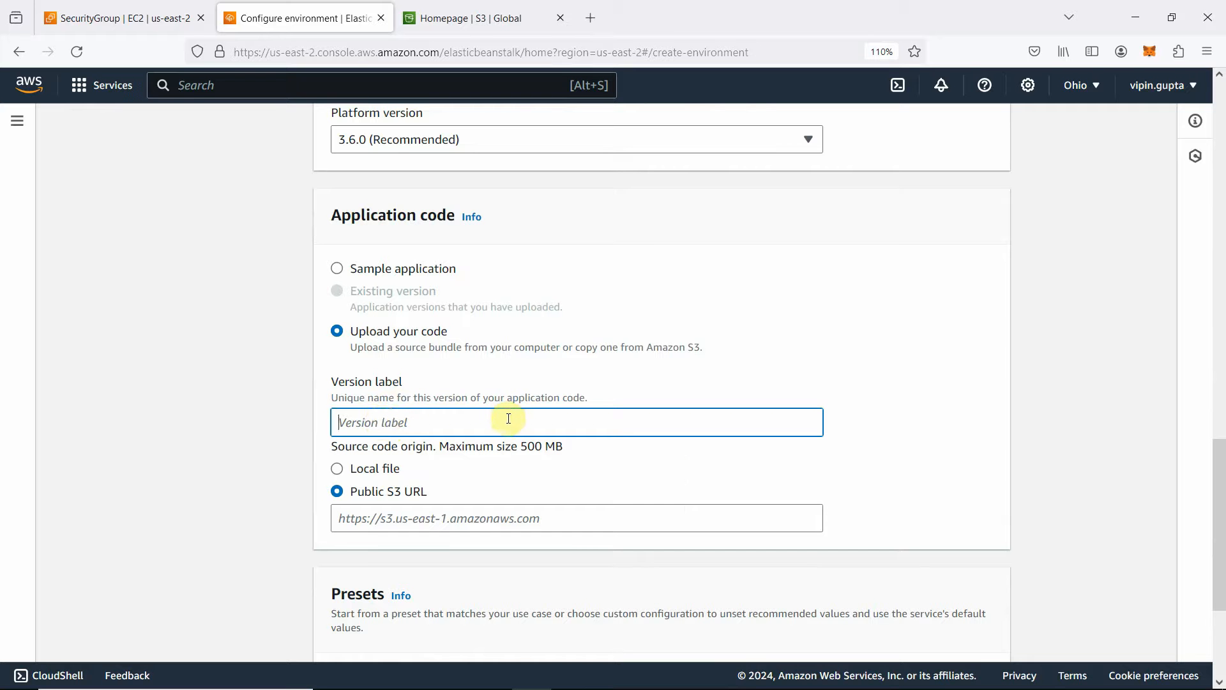
text(v1)
click(341, 470)
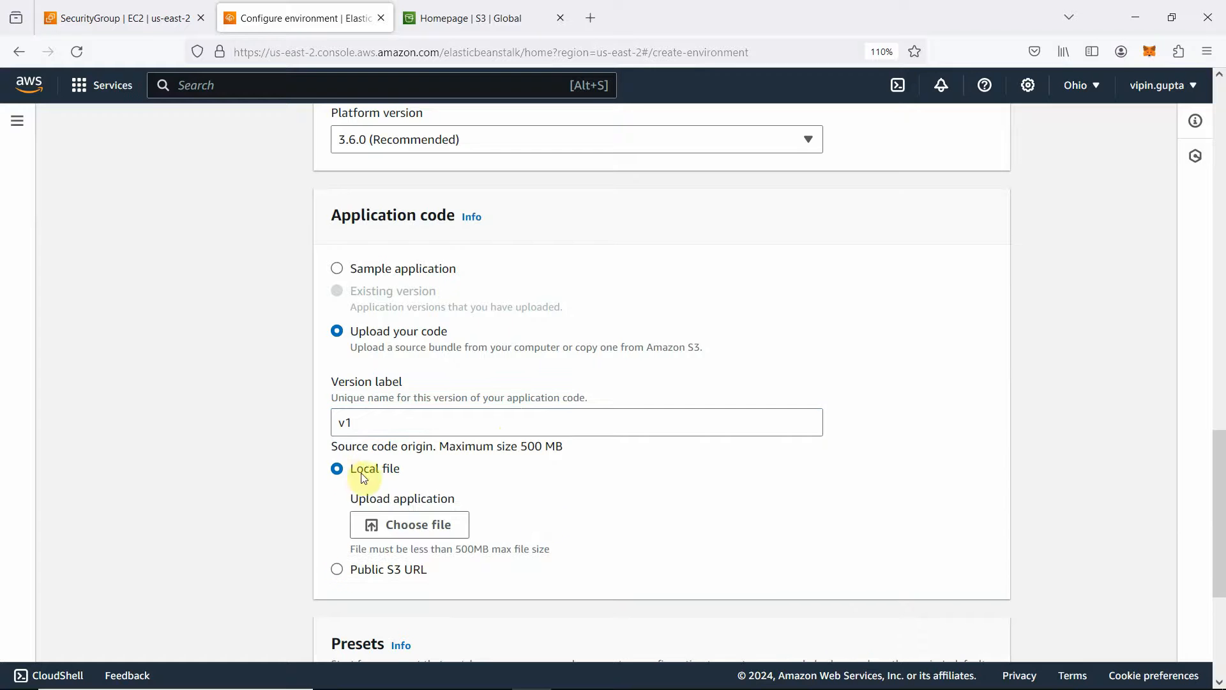
Choose the compressed index file from the Desktop folder aws-update\v1 as the application code to upload.
click(423, 531)
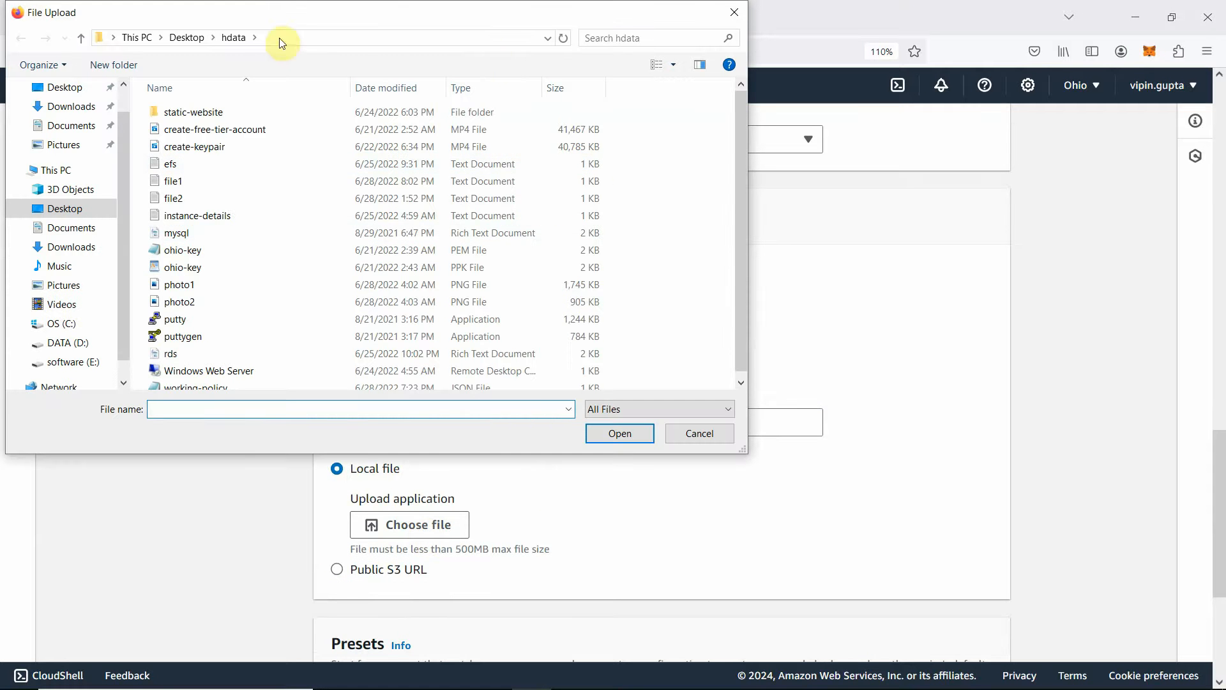
click(186, 41)
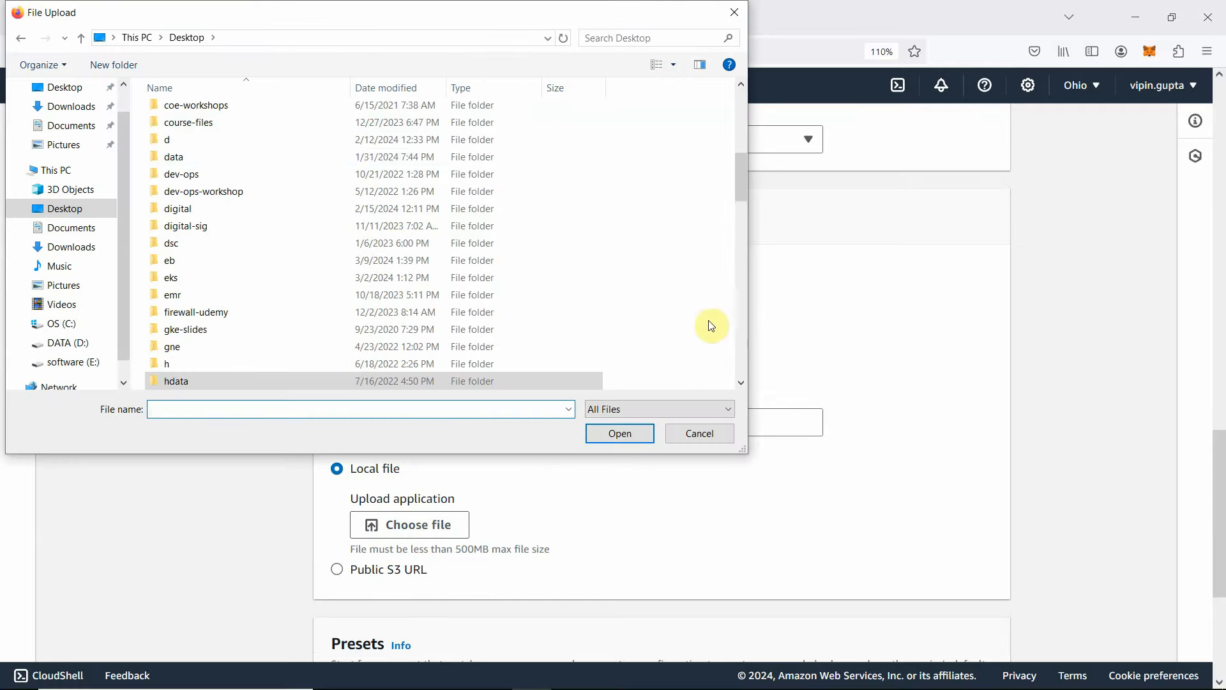
scroll(722, 212, up, 4)
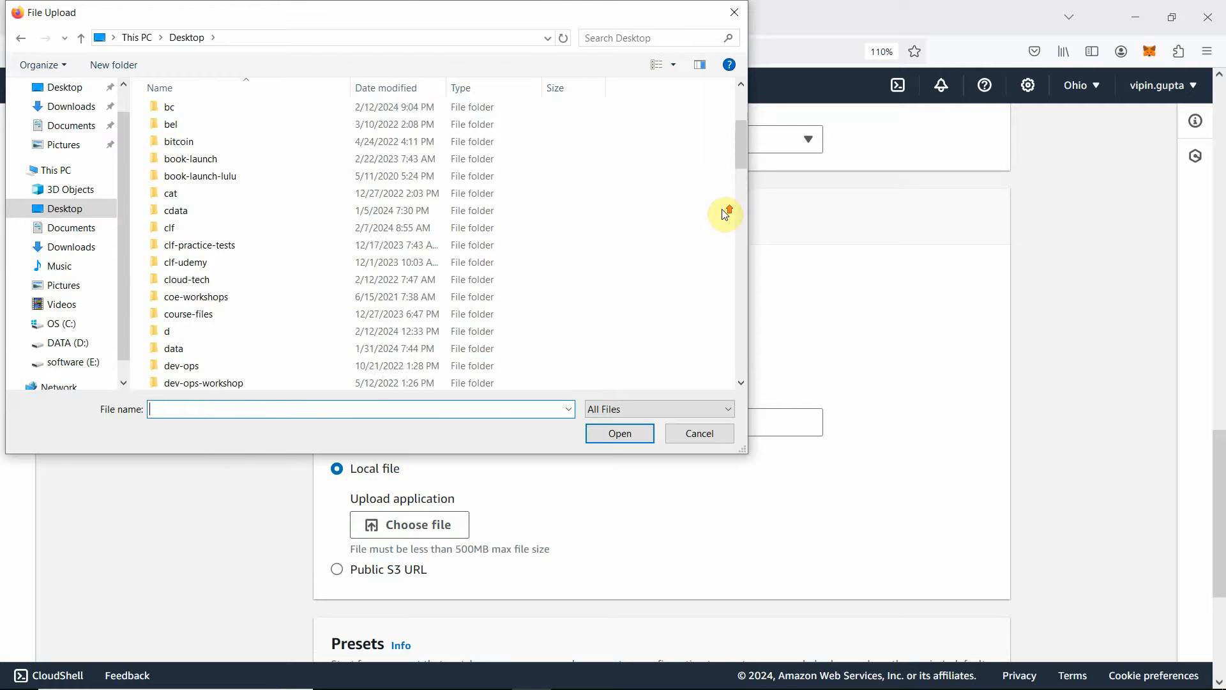
scroll(725, 214, up, 3)
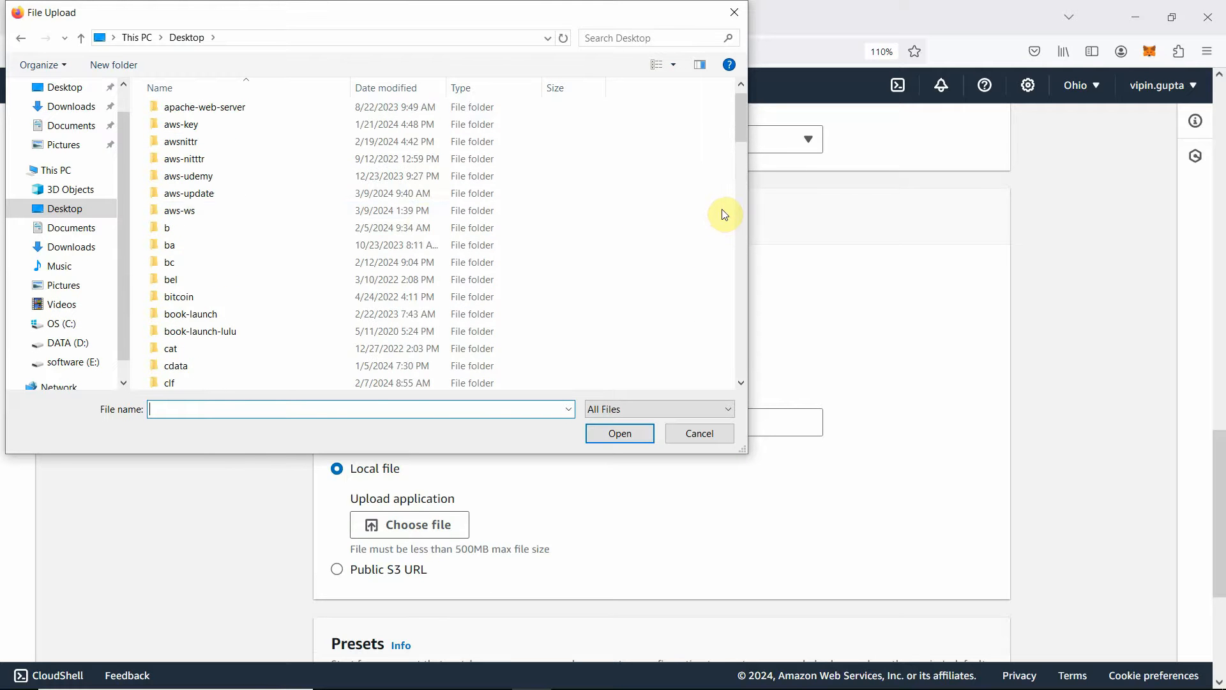
double_click(199, 194)
click(166, 140)
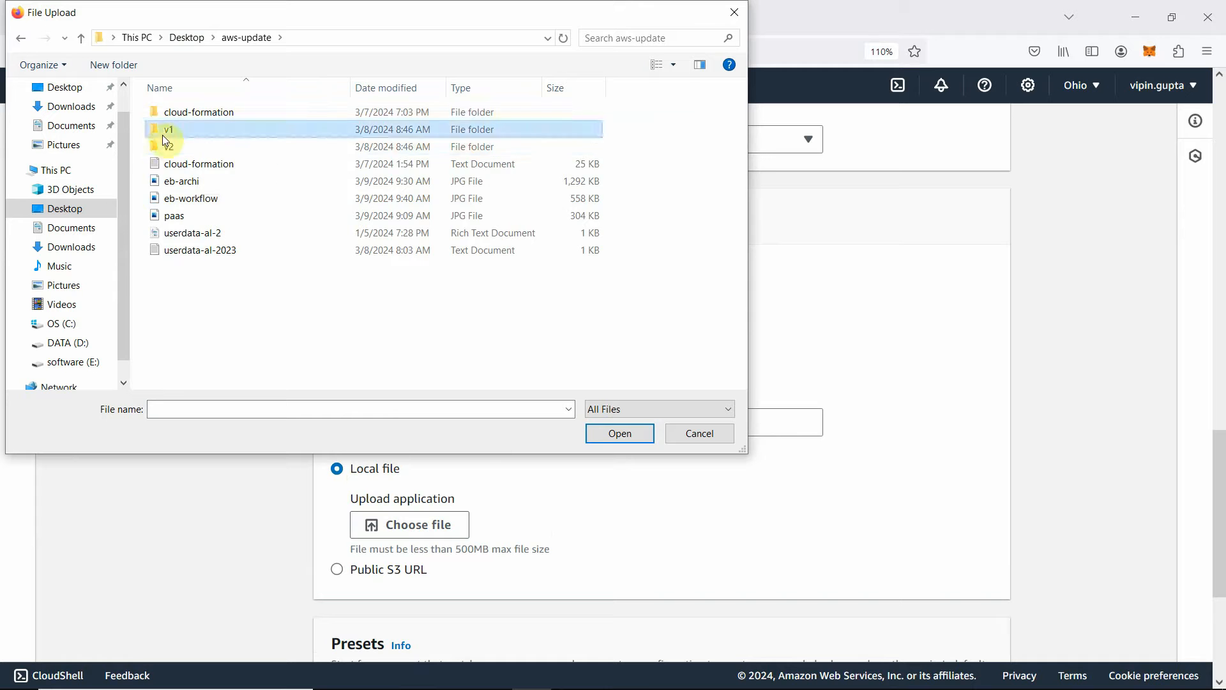
double_click(164, 136)
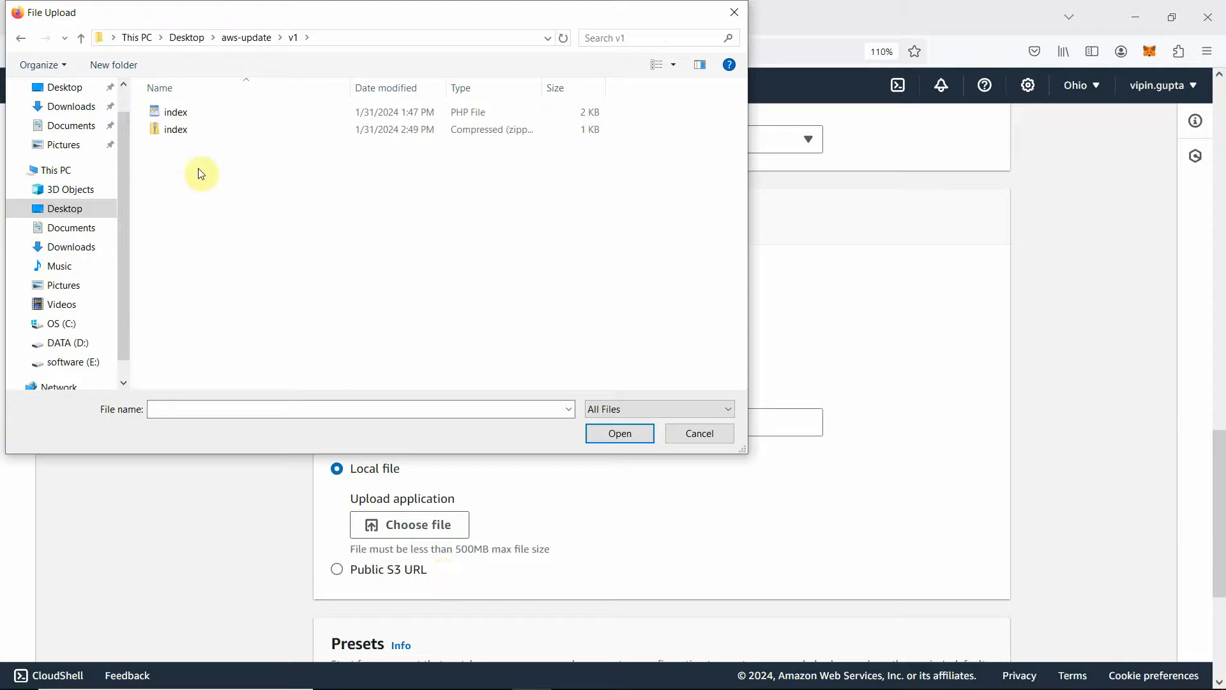
click(172, 134)
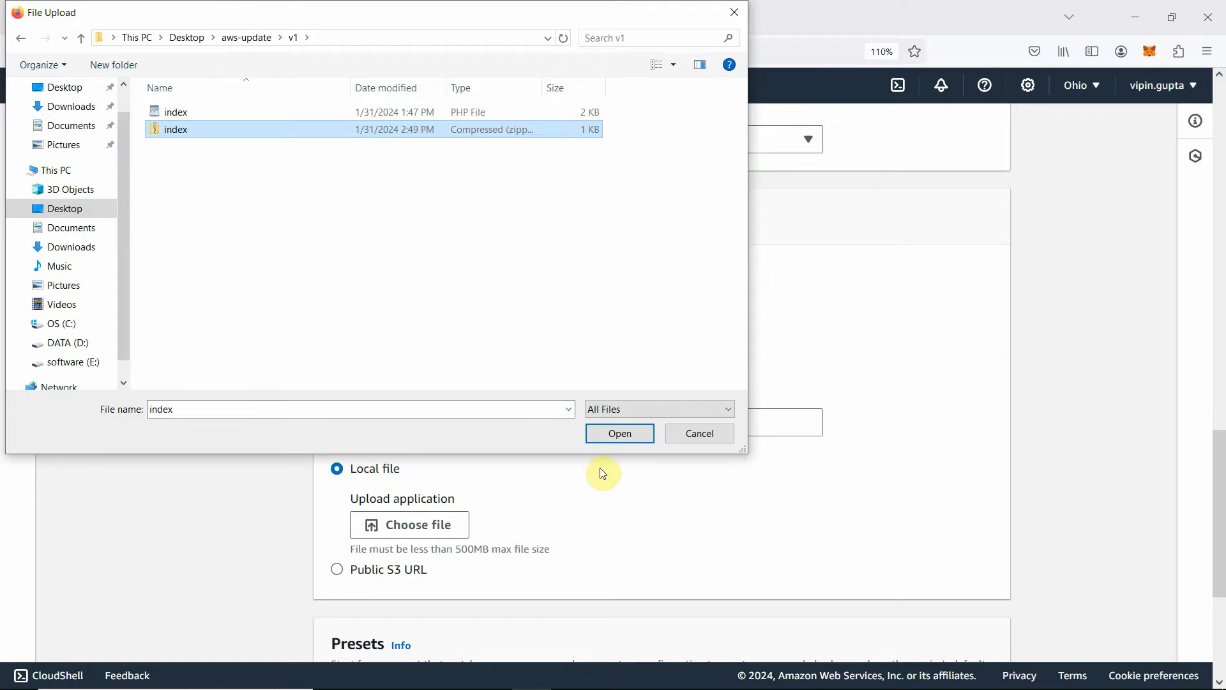
drag(413, 24, 555, 88)
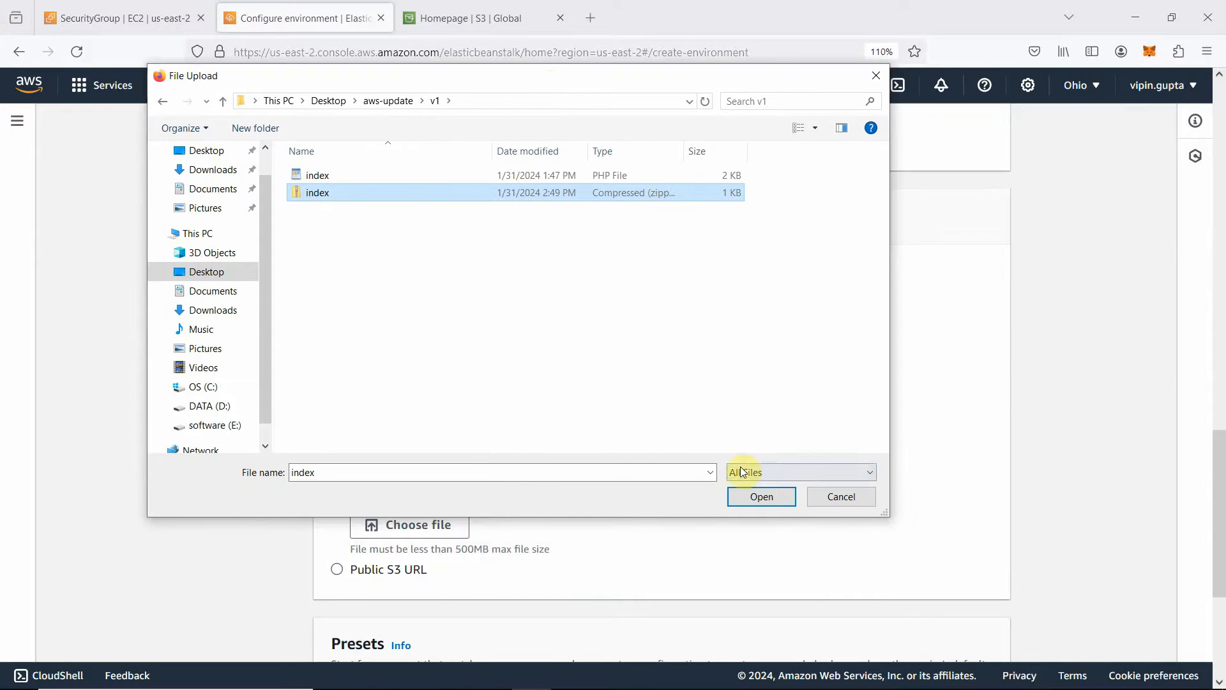
click(759, 497)
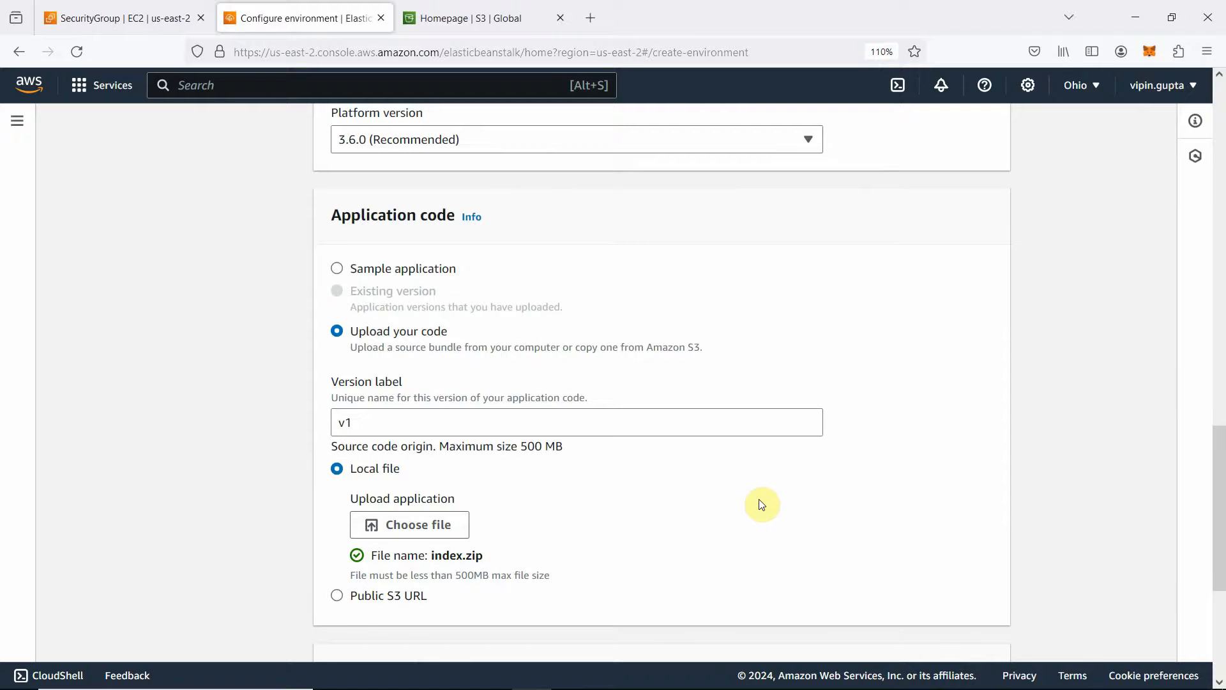
Keep the Single instance (free tier eligible) configuration preset and continue to the service access settings.
scroll(608, 504, down, 3)
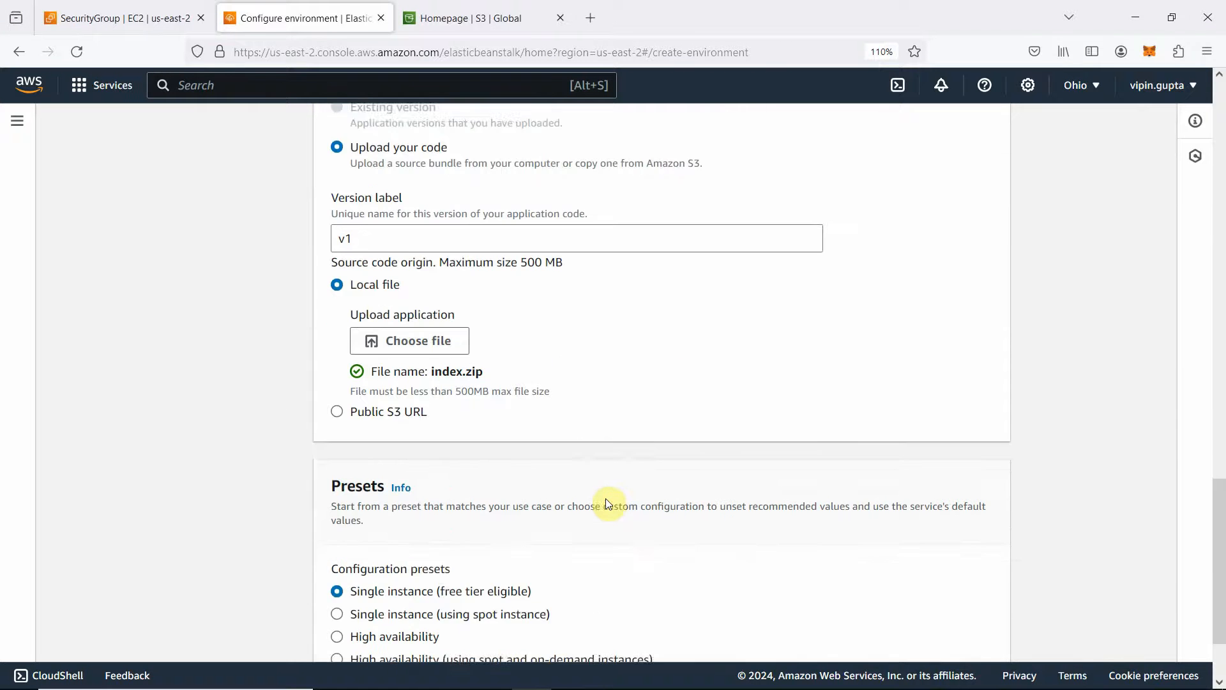
scroll(610, 502, down, 2)
scroll(616, 497, down, 1)
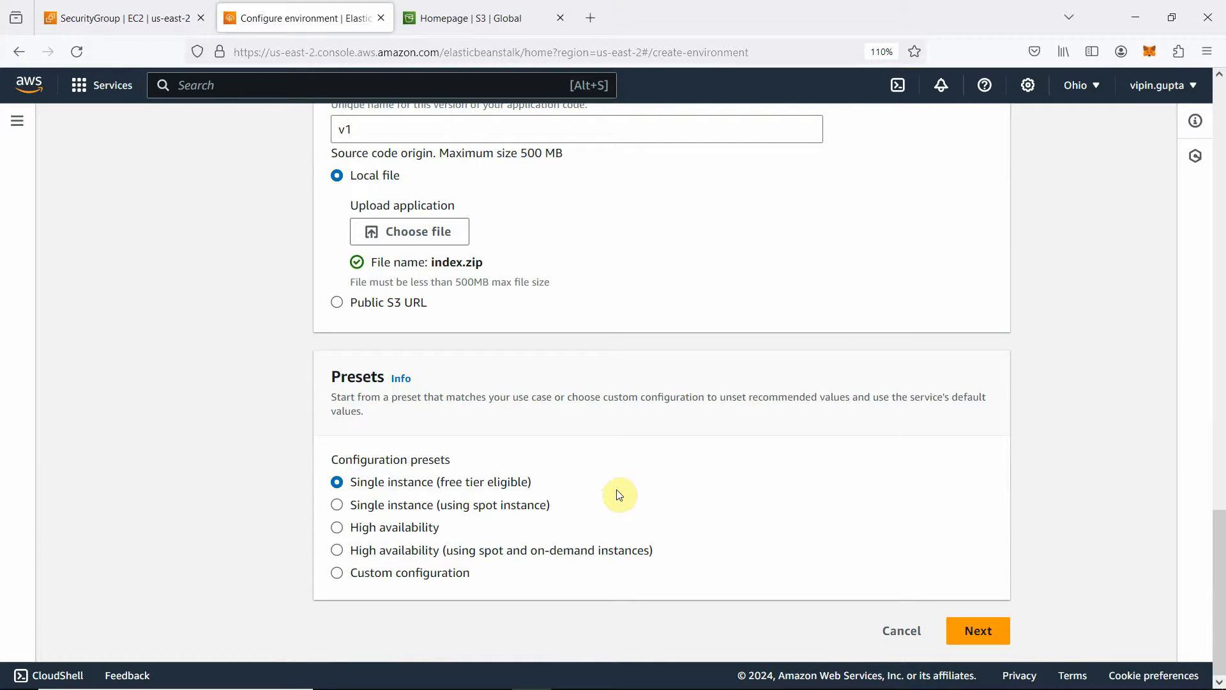
click(972, 631)
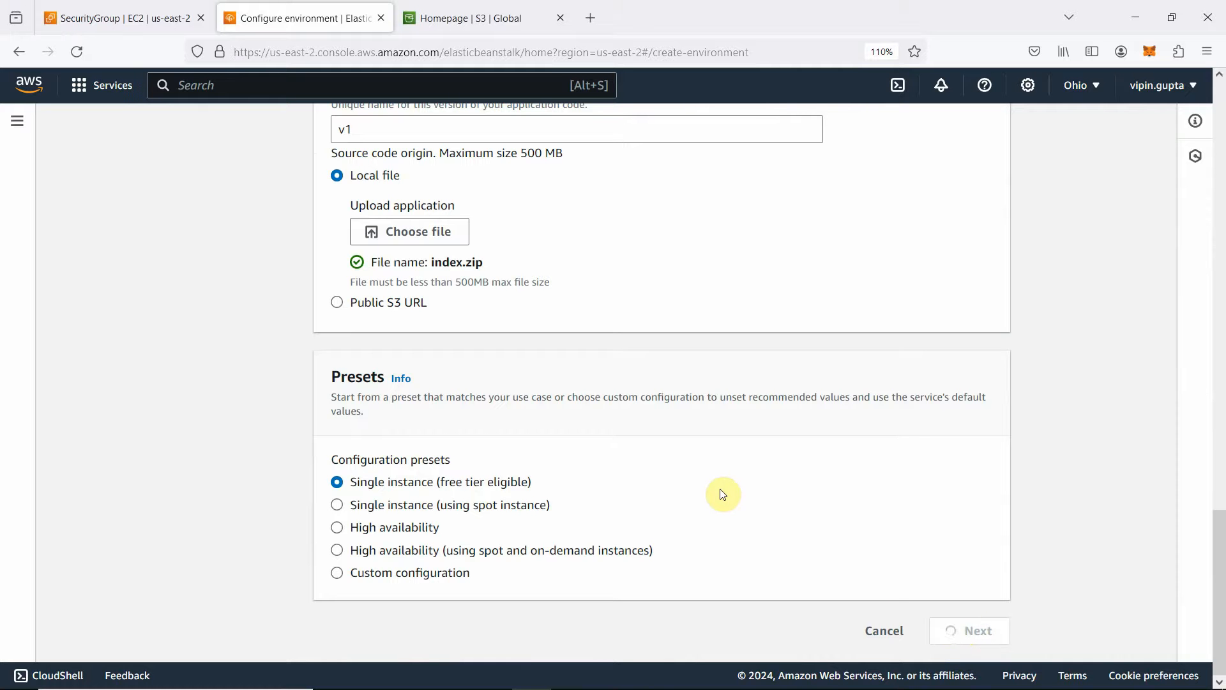
scroll(724, 491, up, 4)
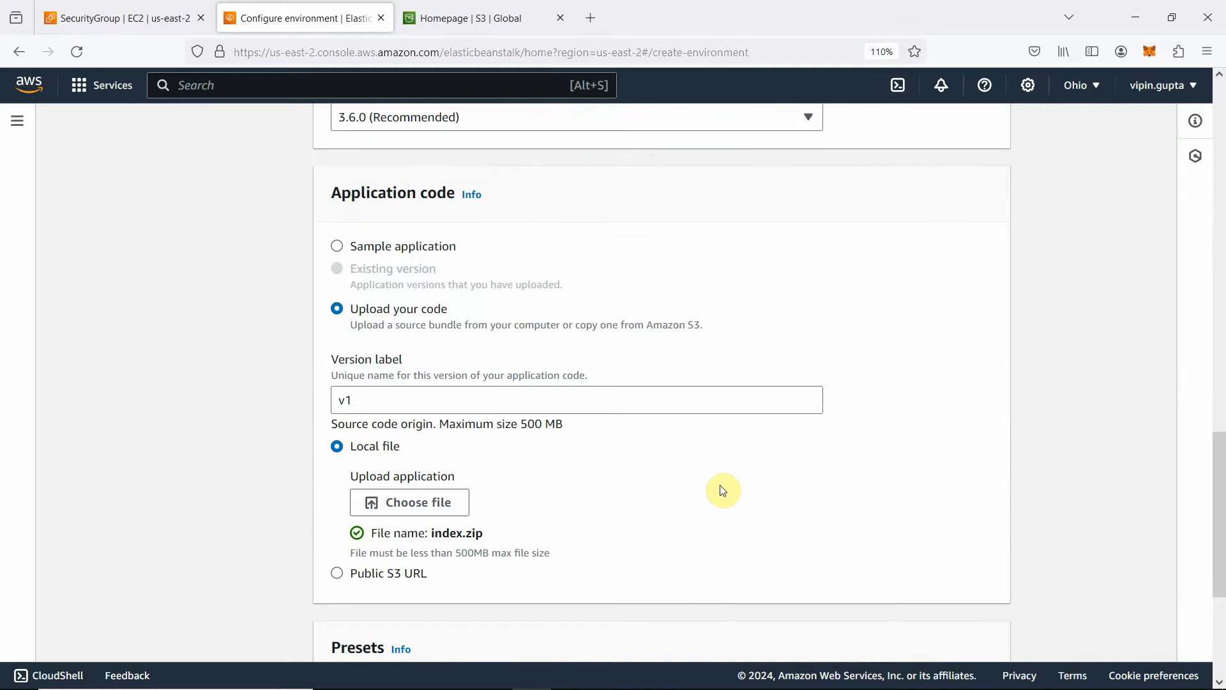
scroll(723, 491, up, 4)
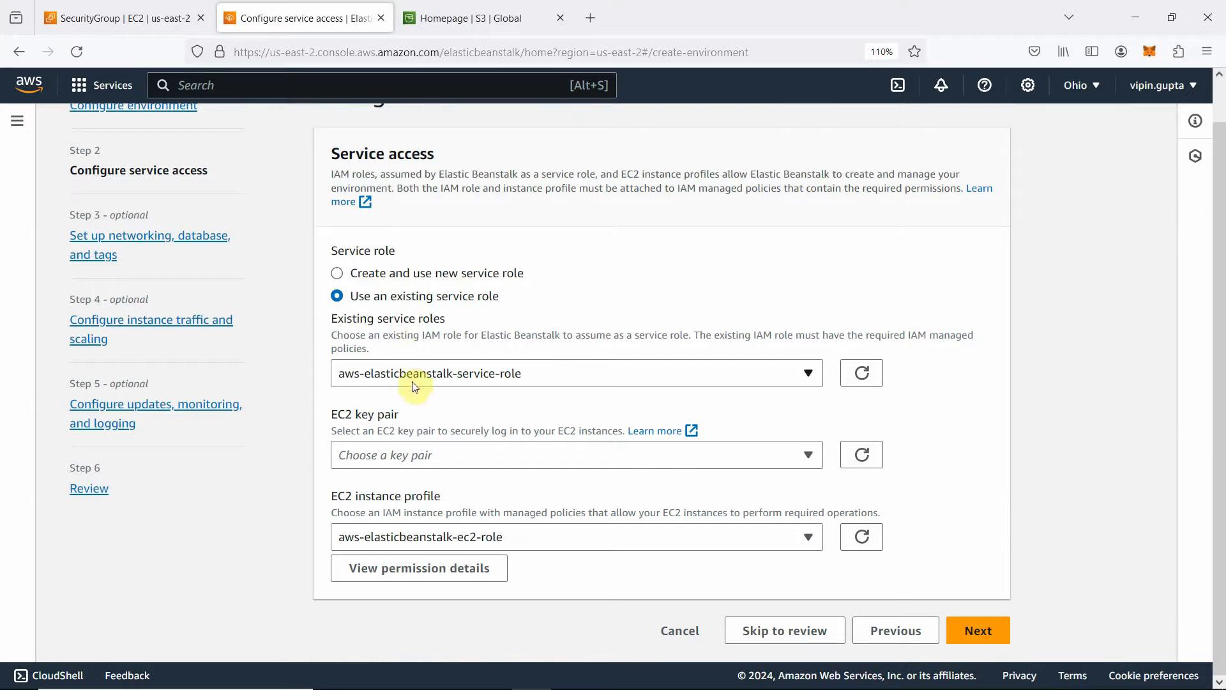
Set the EC2 key pair to ohio-key and continue to the networking, database and tags settings.
click(433, 458)
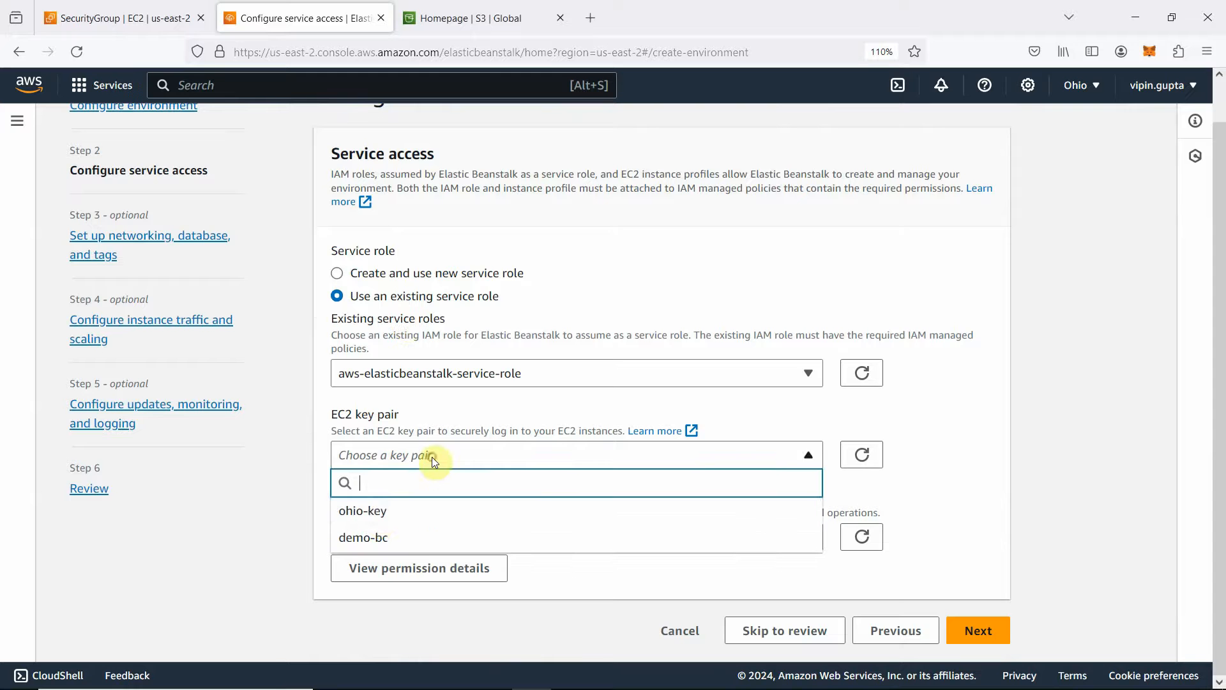
click(381, 514)
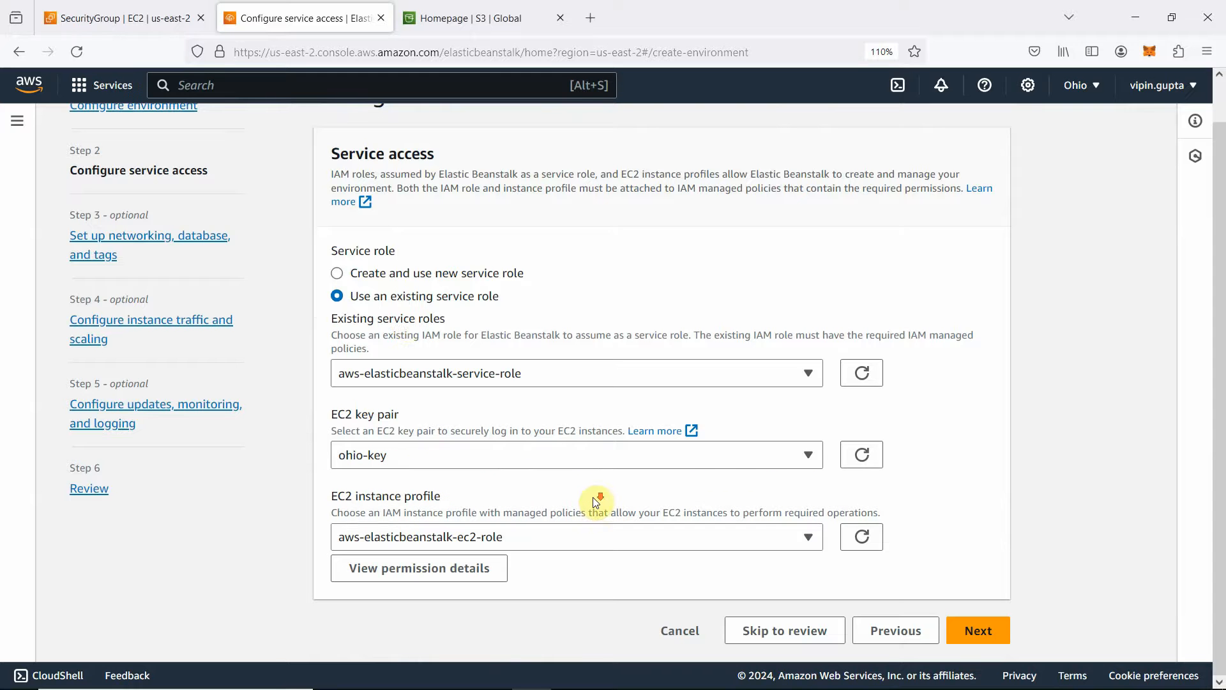
click(968, 630)
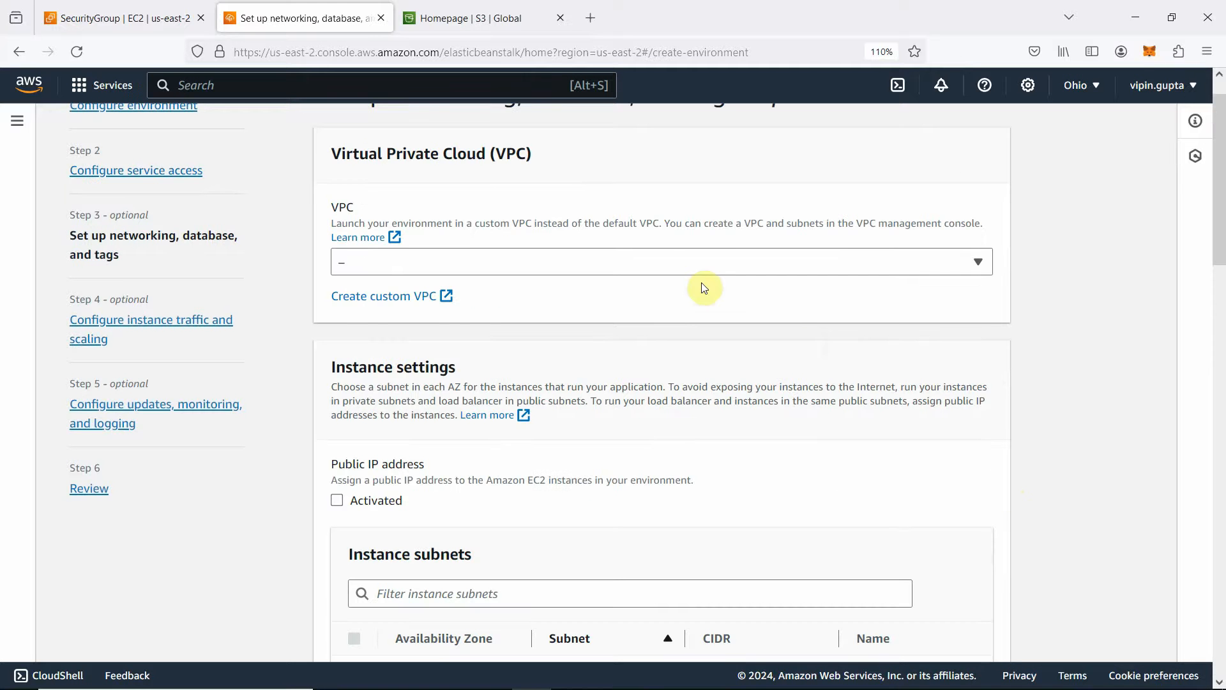
Set the environment's VPC to vpc-fee37a95 (172.31.0.0/16) and select the us-east-2a subnet for its instances.
click(660, 263)
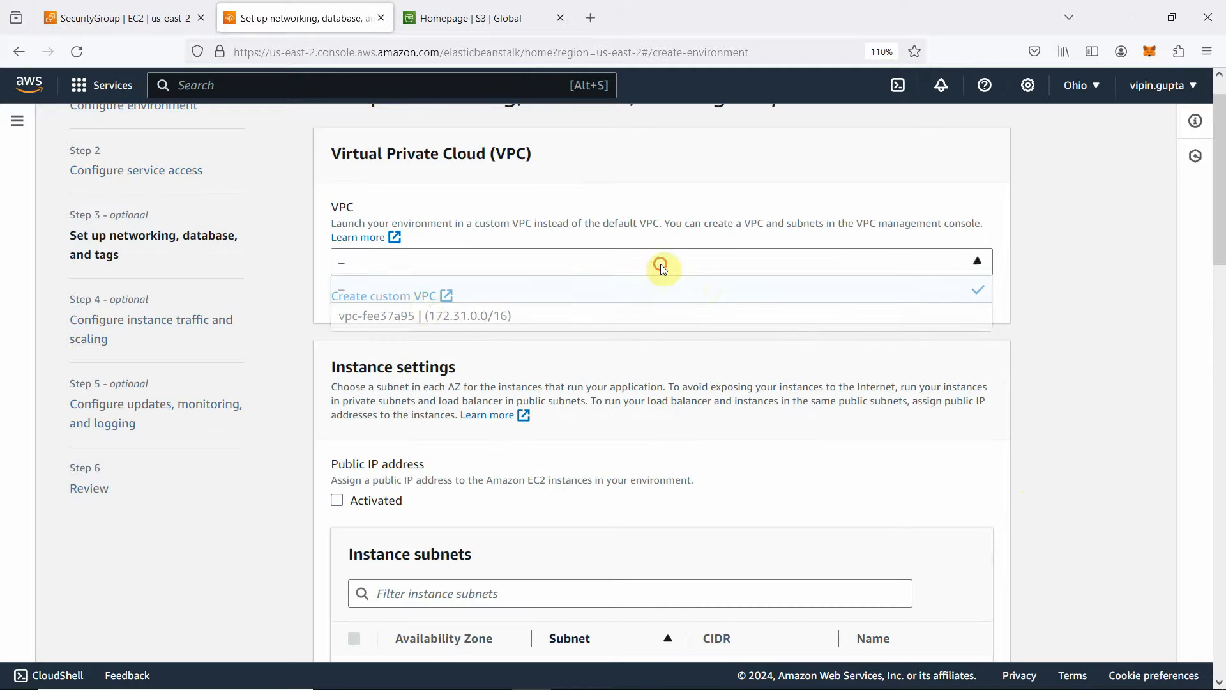
click(414, 315)
scroll(775, 397, down, 3)
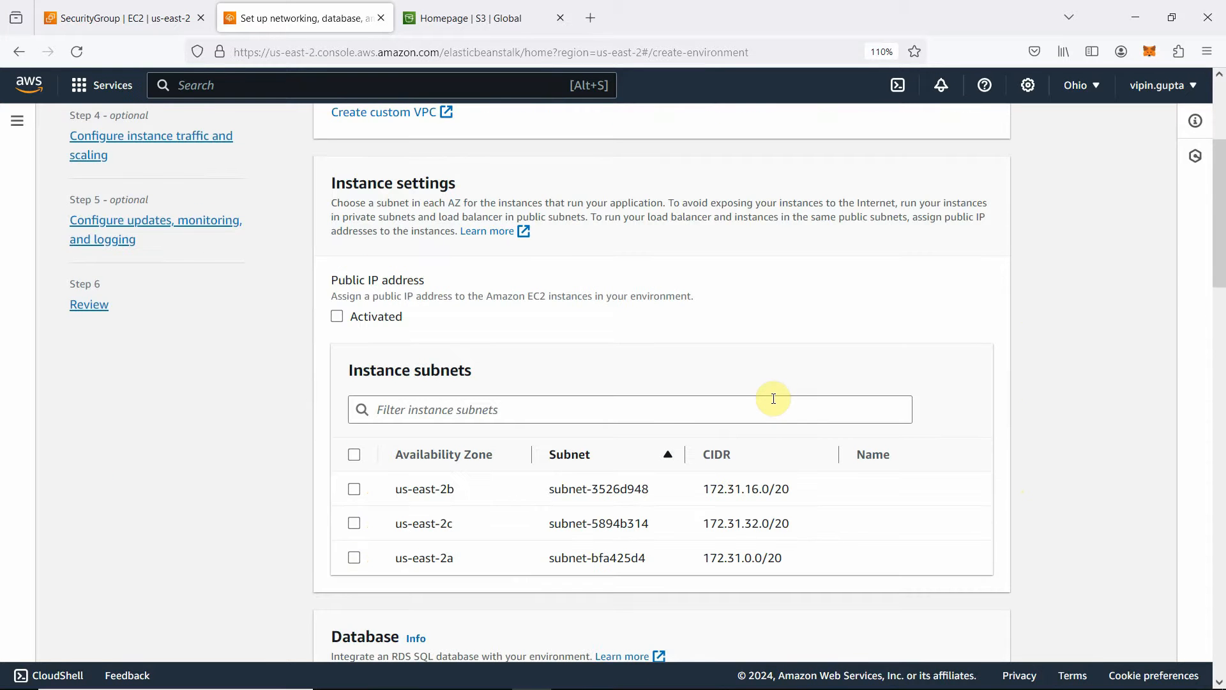
click(354, 559)
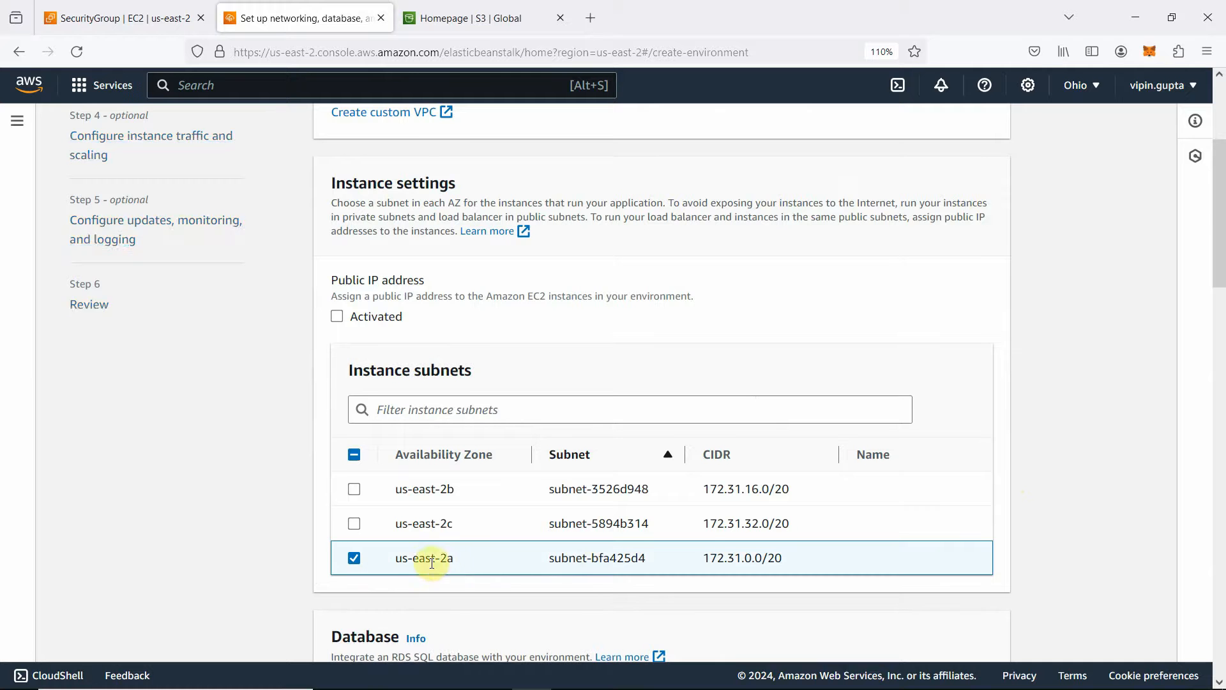
Select the us-east-2a subnet for the database and continue to the instance traffic and scaling settings.
scroll(1024, 492, down, 5)
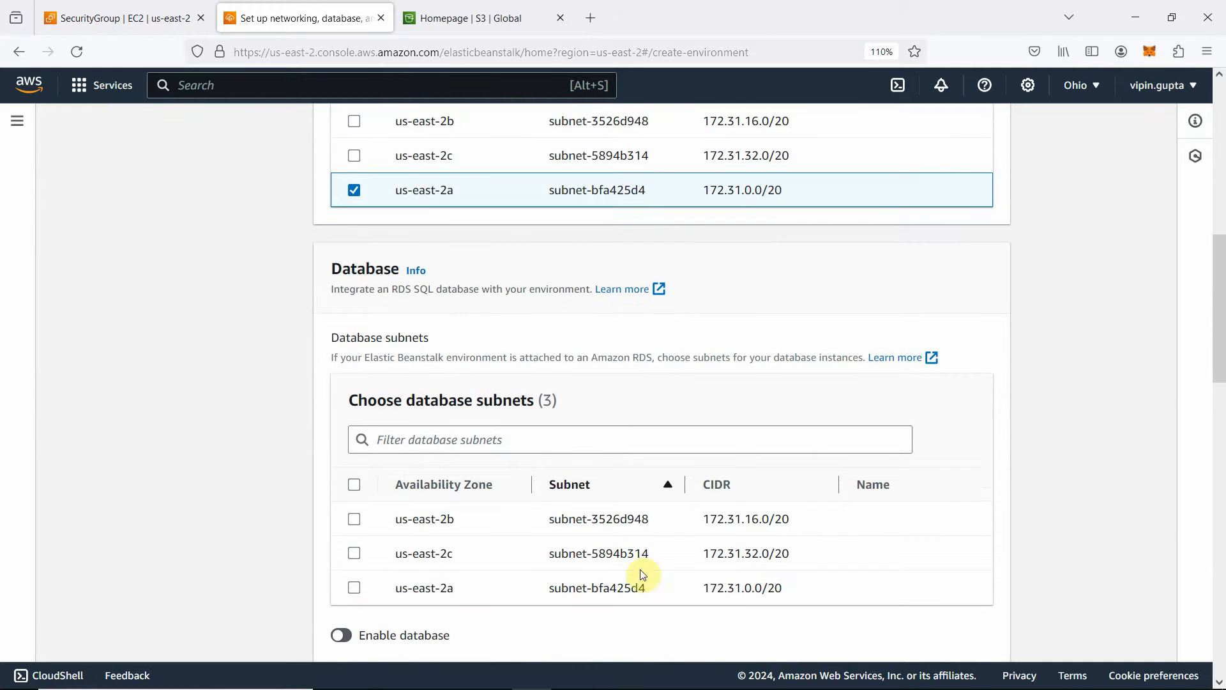
click(355, 589)
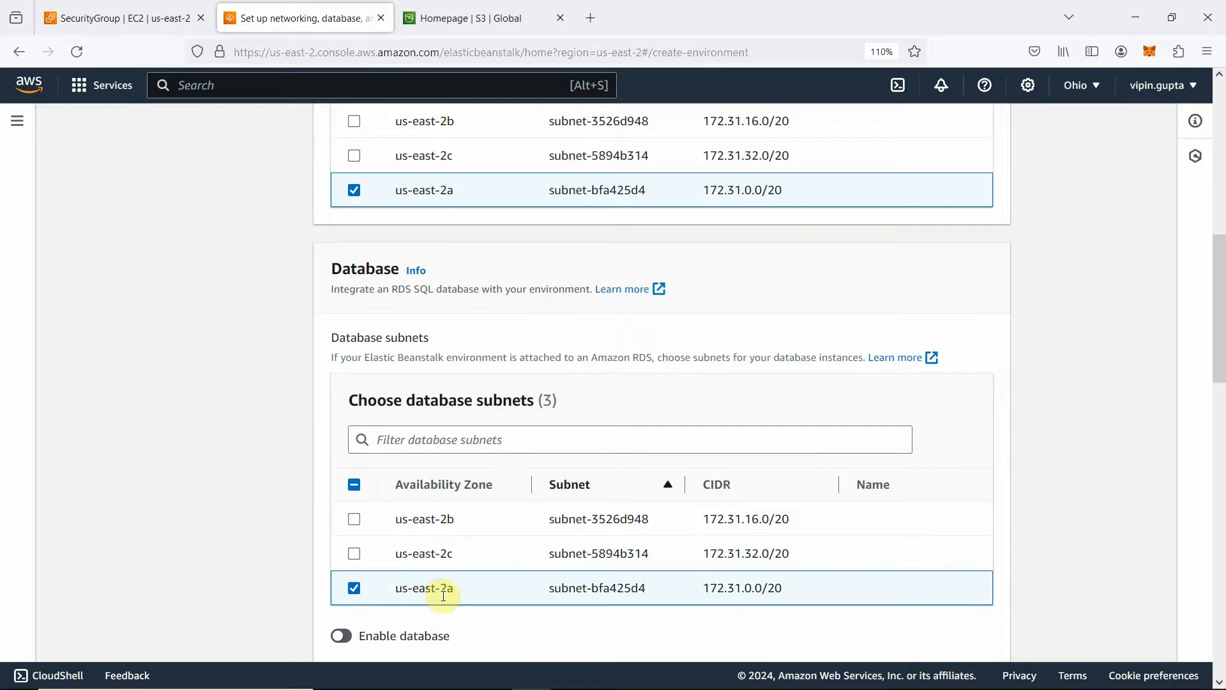
scroll(994, 534, down, 9)
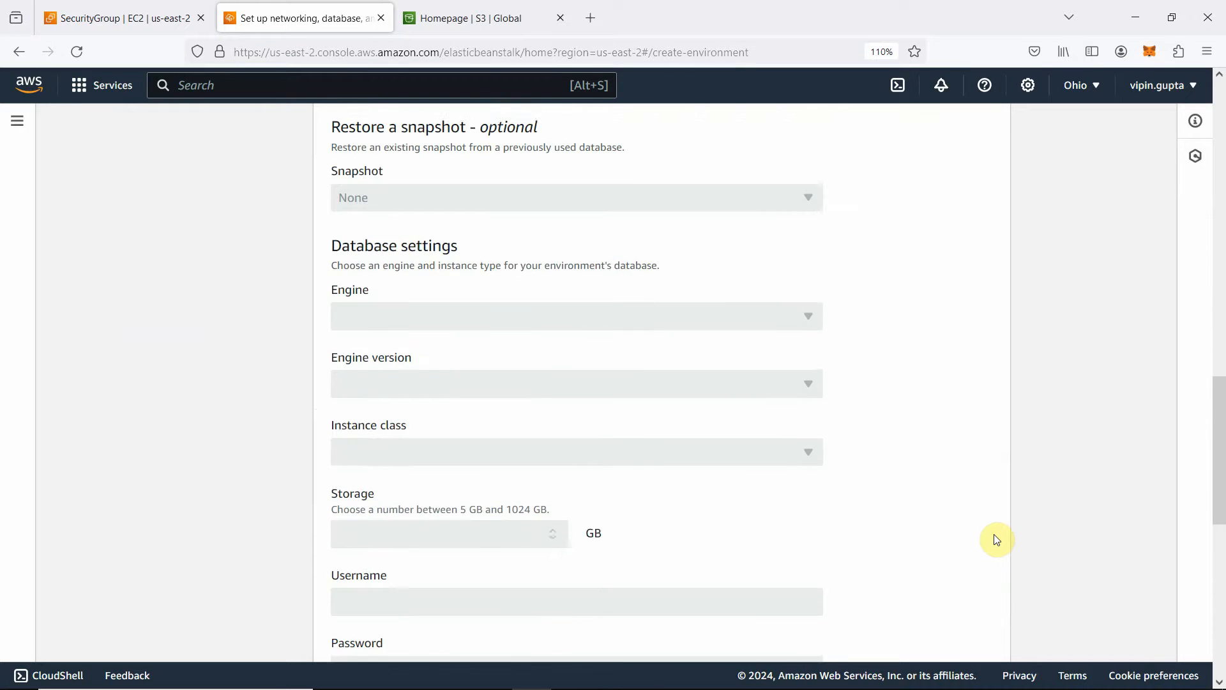
scroll(996, 539, down, 5)
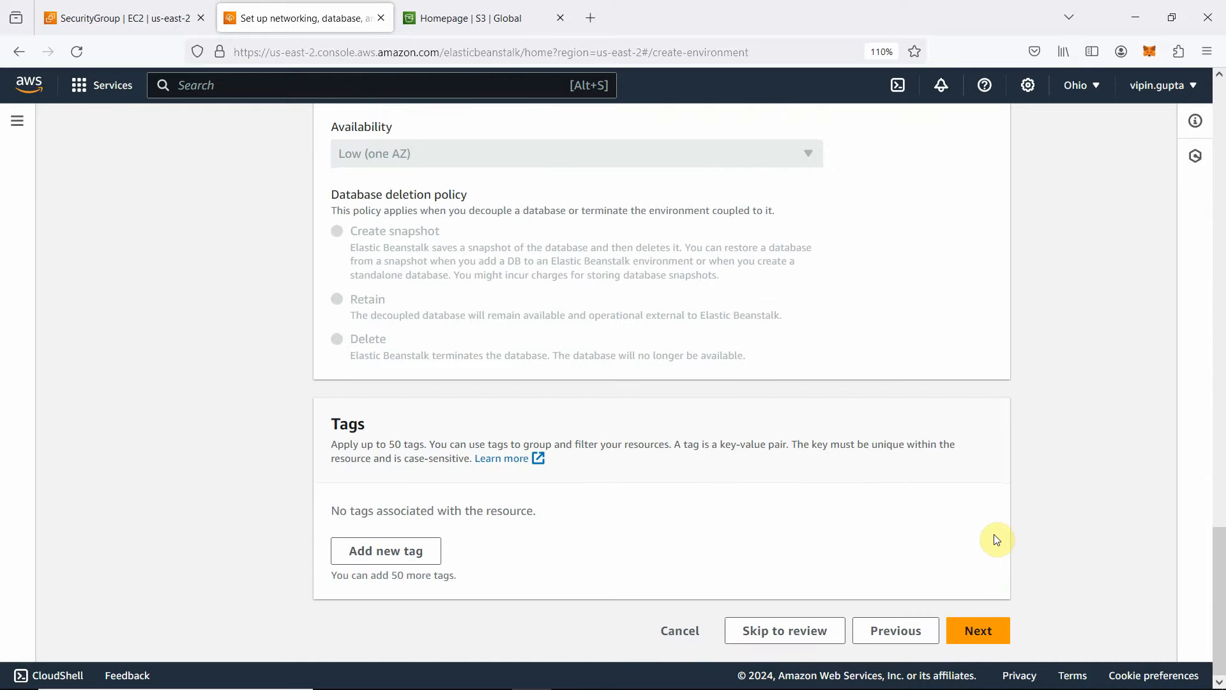
click(984, 630)
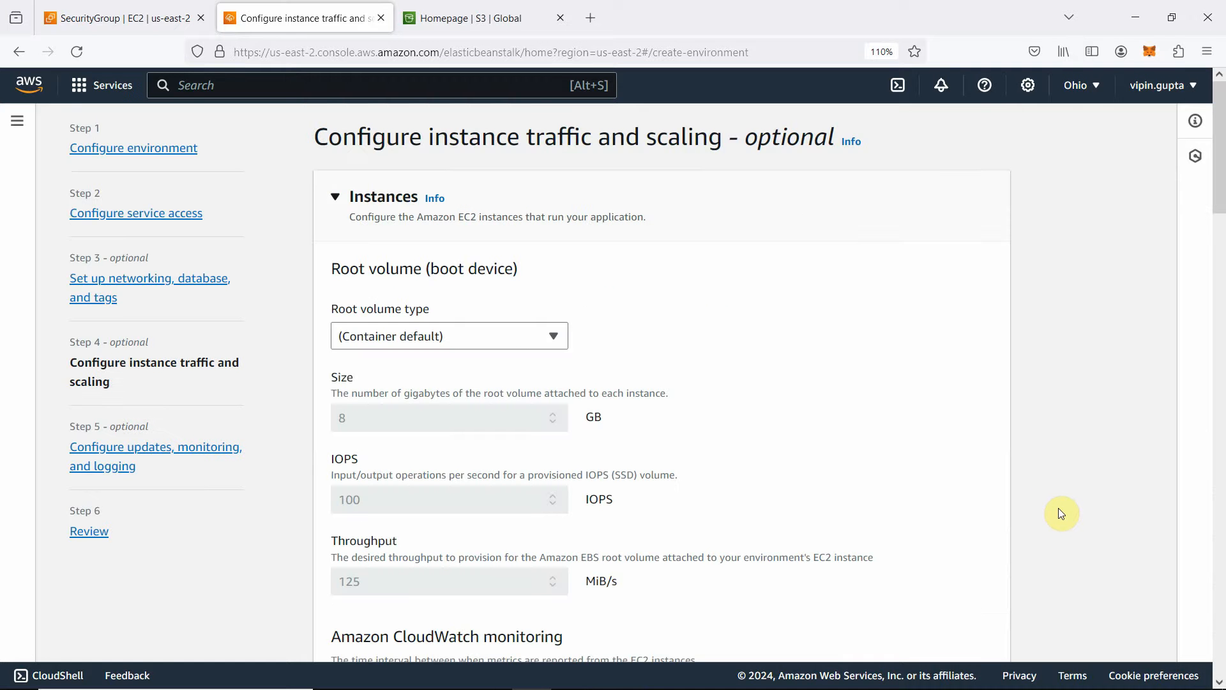
Assign the eb-sg security group to the EC2 instances and continue to the updates, monitoring and logging settings.
scroll(1056, 439, down, 4)
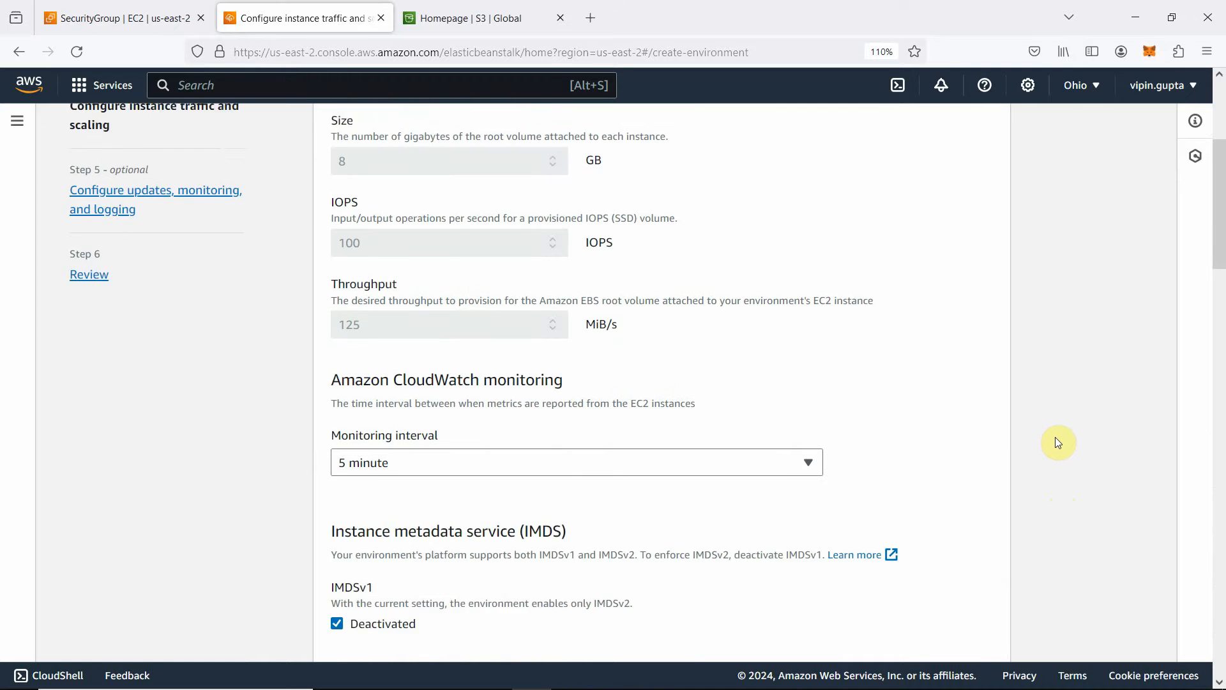
scroll(1062, 442, down, 1)
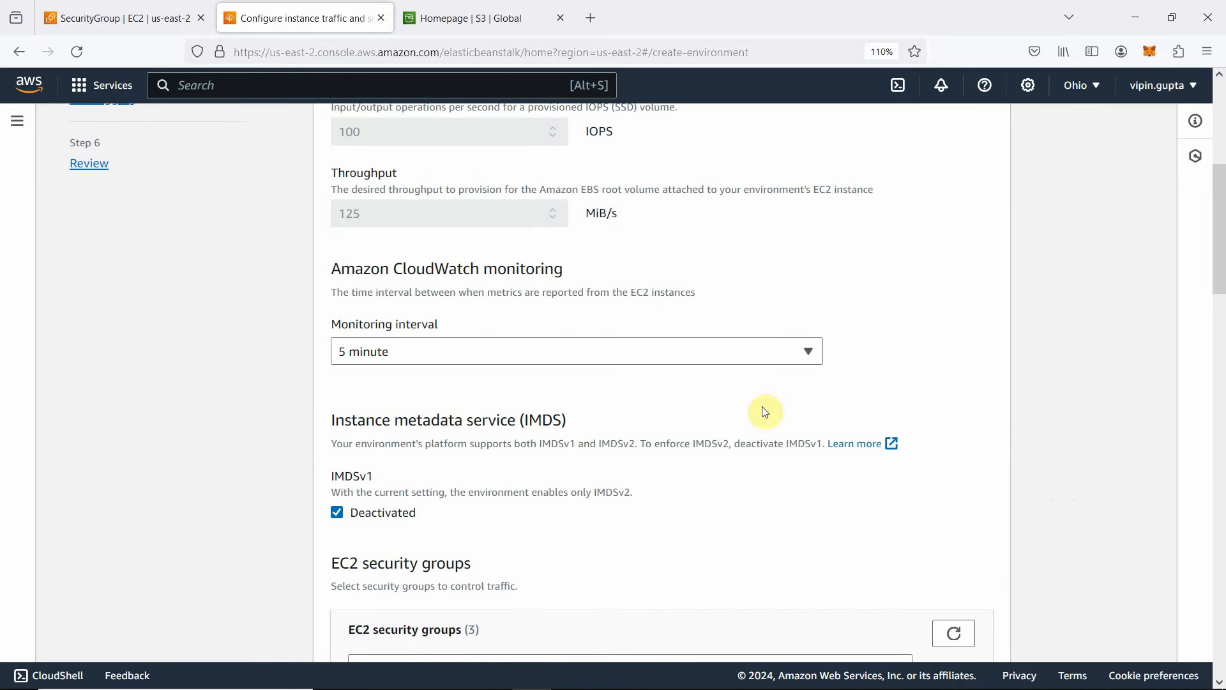
scroll(654, 419, down, 3)
scroll(602, 472, down, 1)
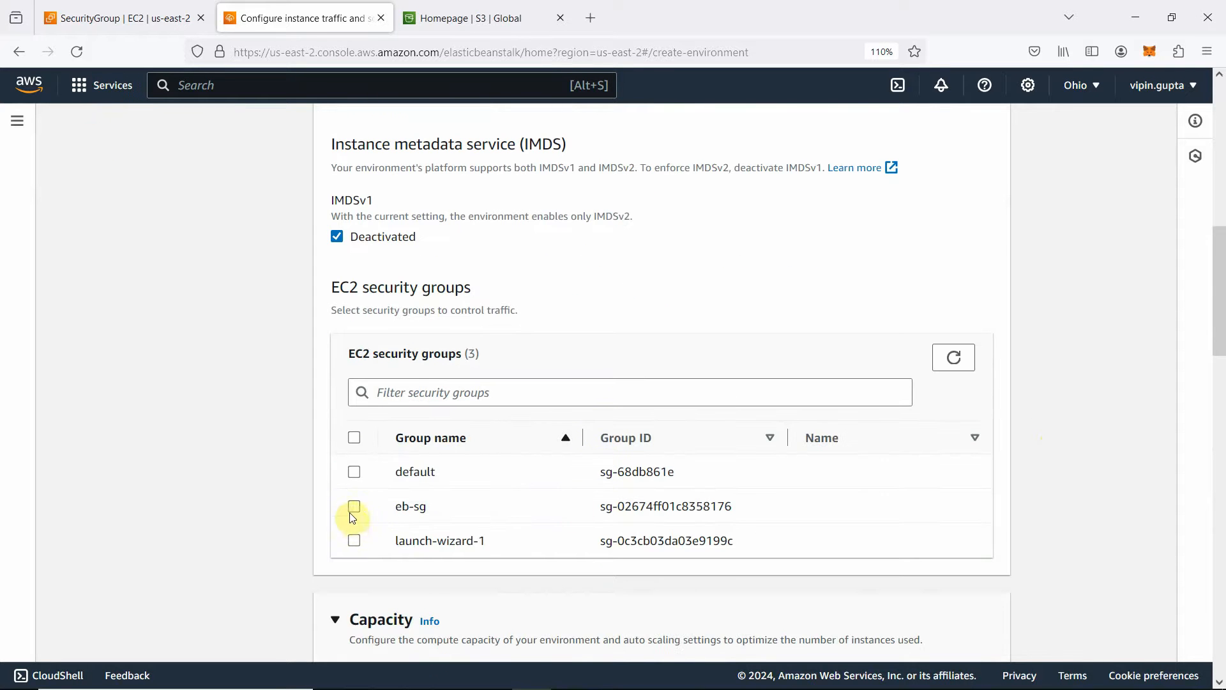
click(354, 507)
scroll(1085, 527, down, 2)
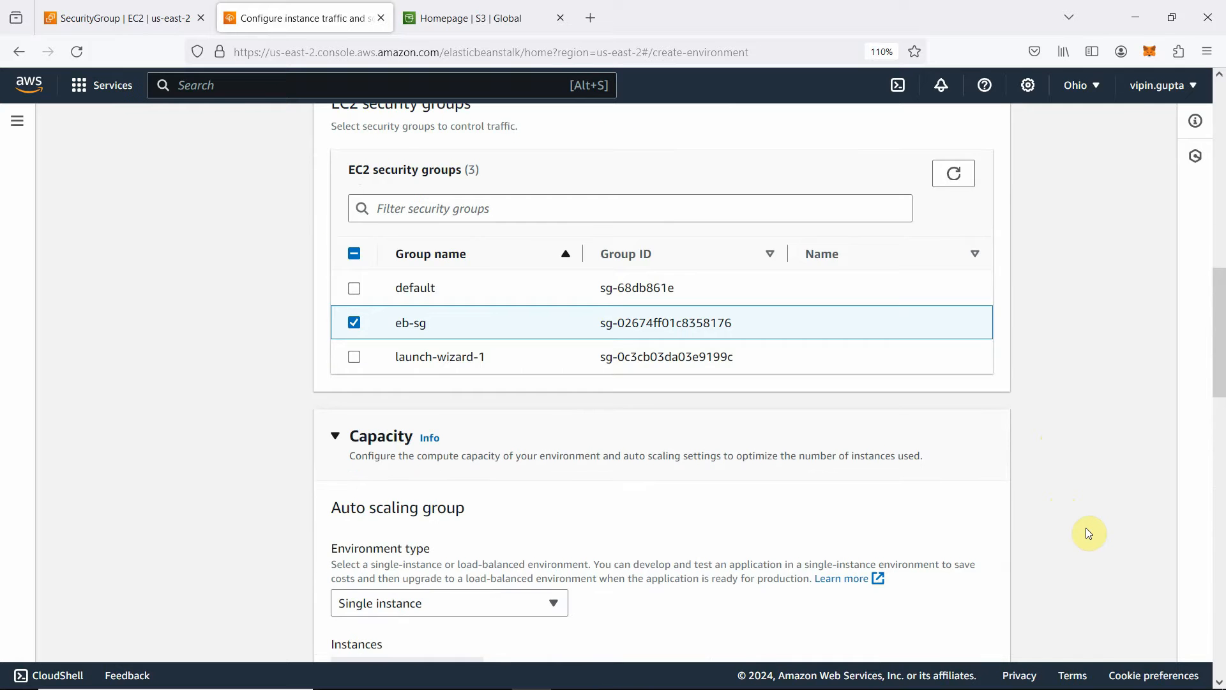
scroll(1086, 528, down, 2)
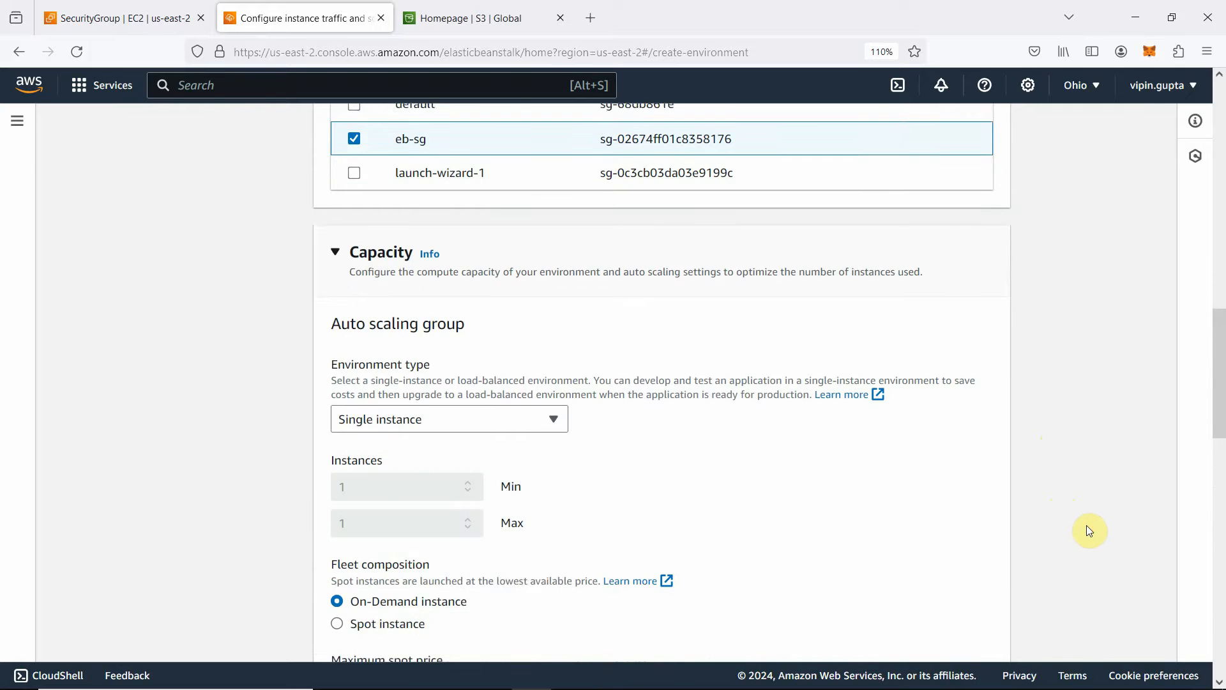
scroll(763, 457, down, 9)
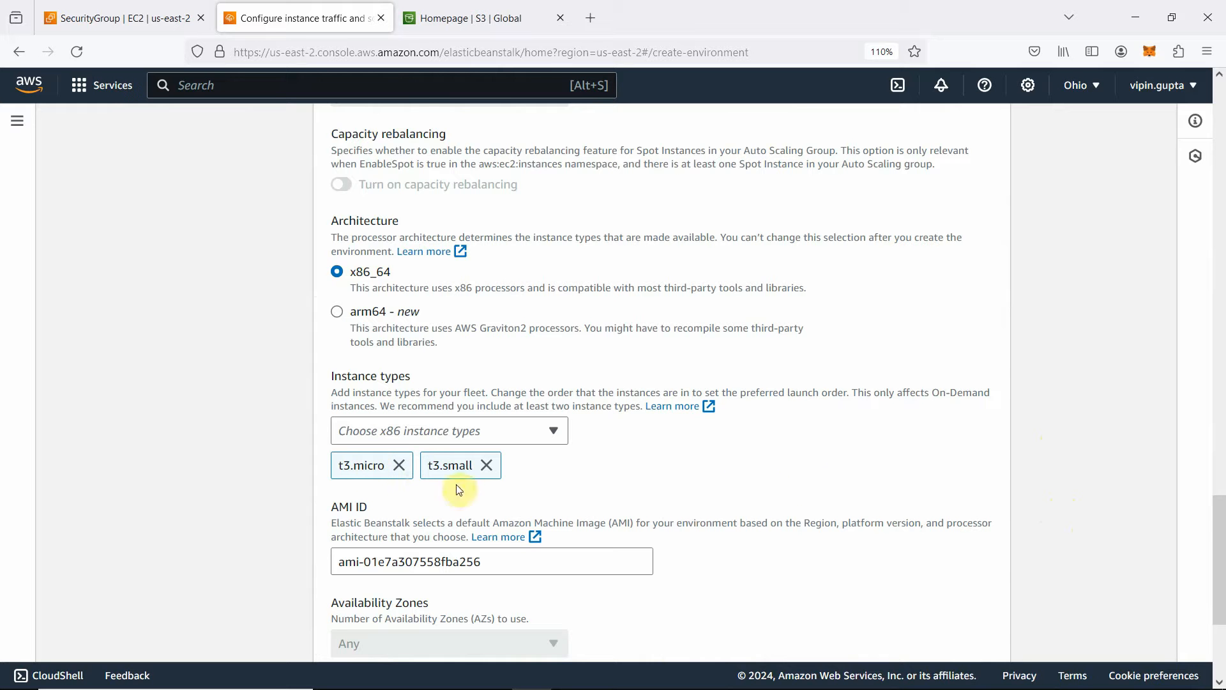
scroll(822, 493, down, 2)
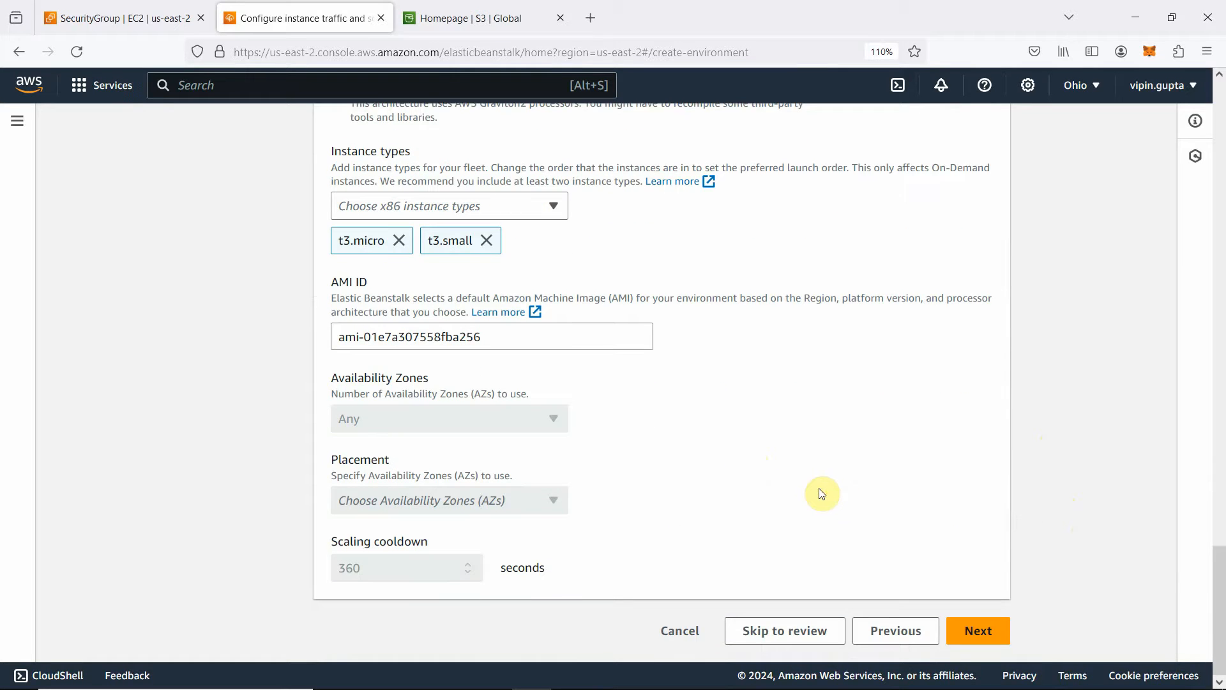
click(979, 631)
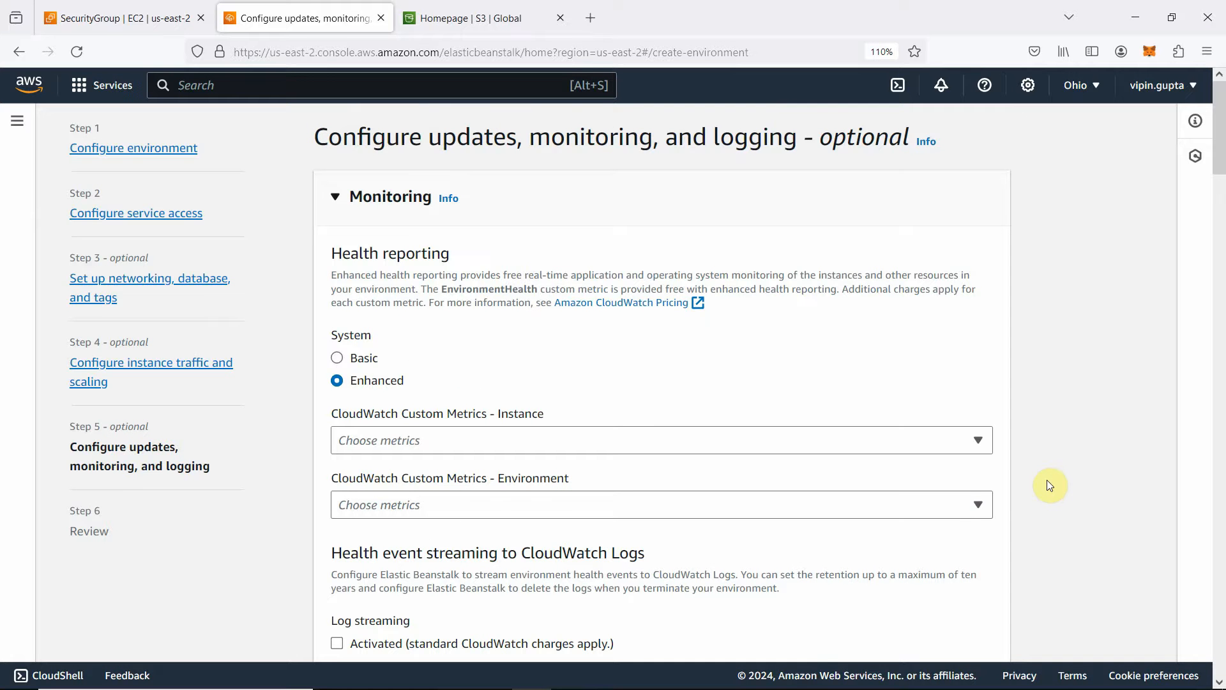
Review the default monitoring, managed updates, email notification, deployment, platform software and log settings through to the environment properties.
scroll(599, 391, down, 3)
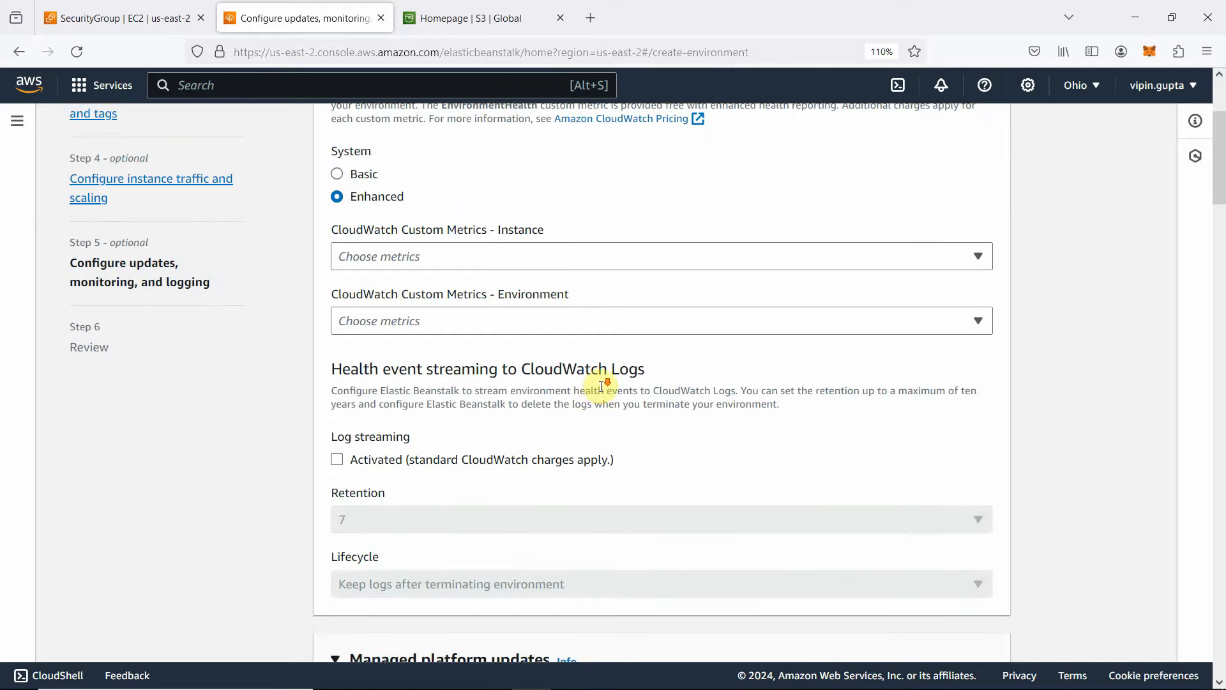
scroll(602, 386, down, 4)
scroll(608, 394, down, 6)
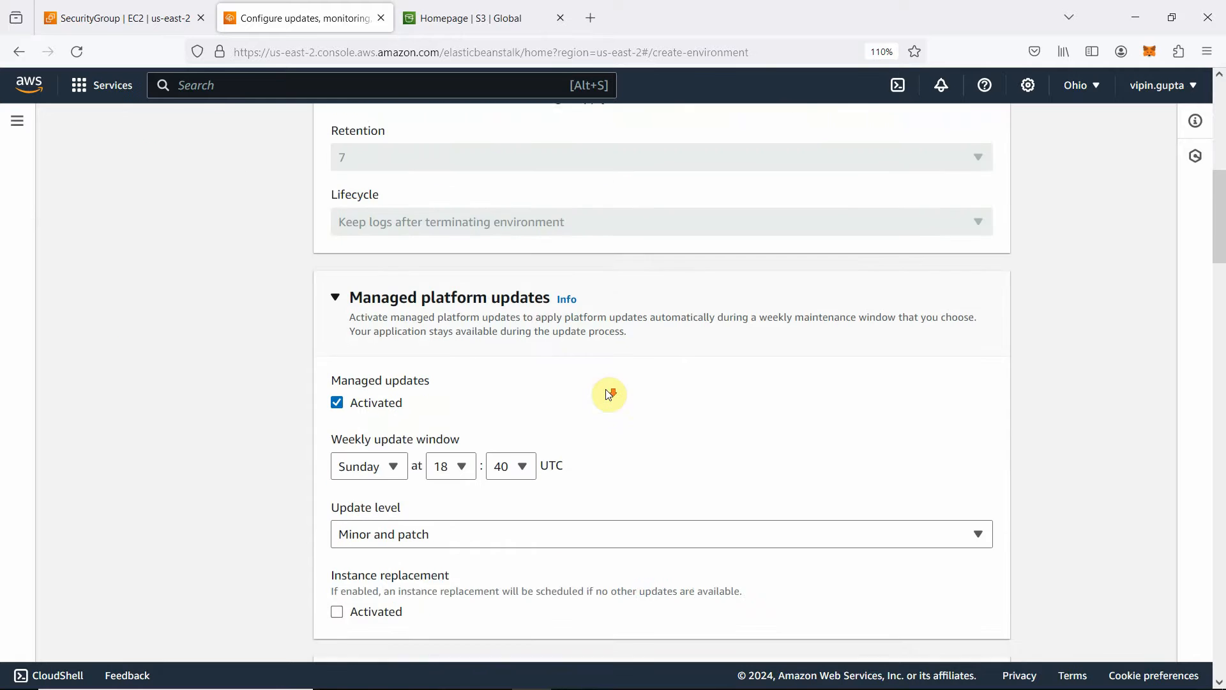
scroll(642, 394, down, 3)
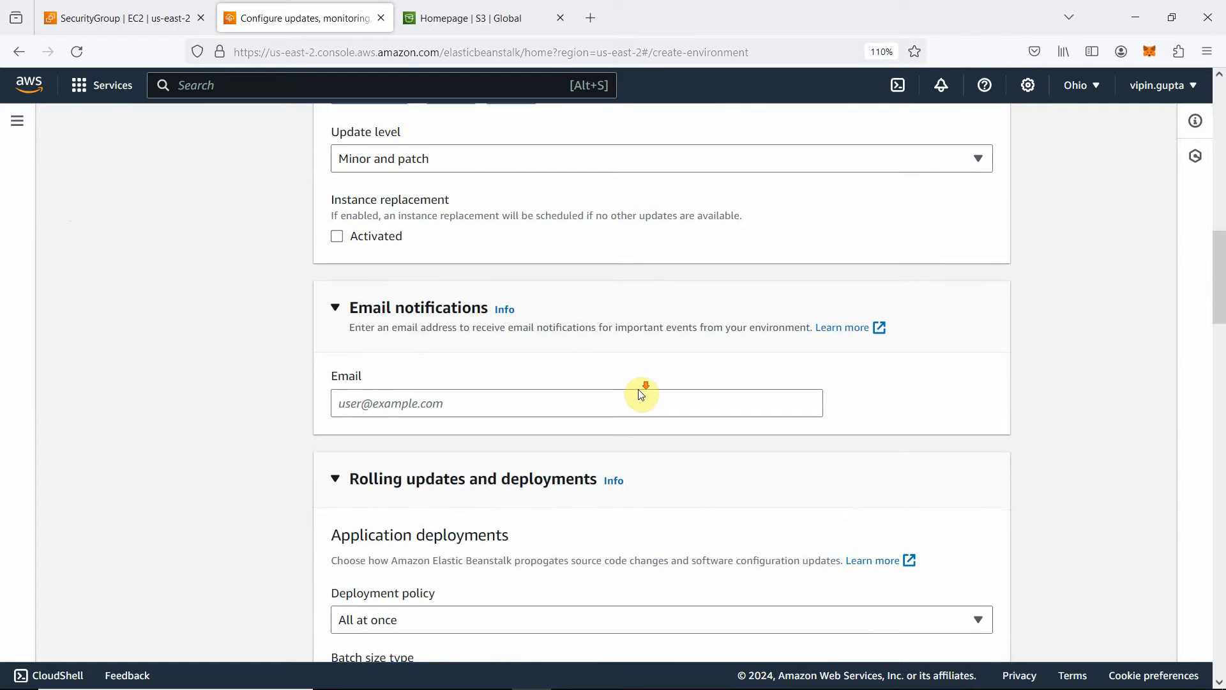
scroll(641, 394, down, 3)
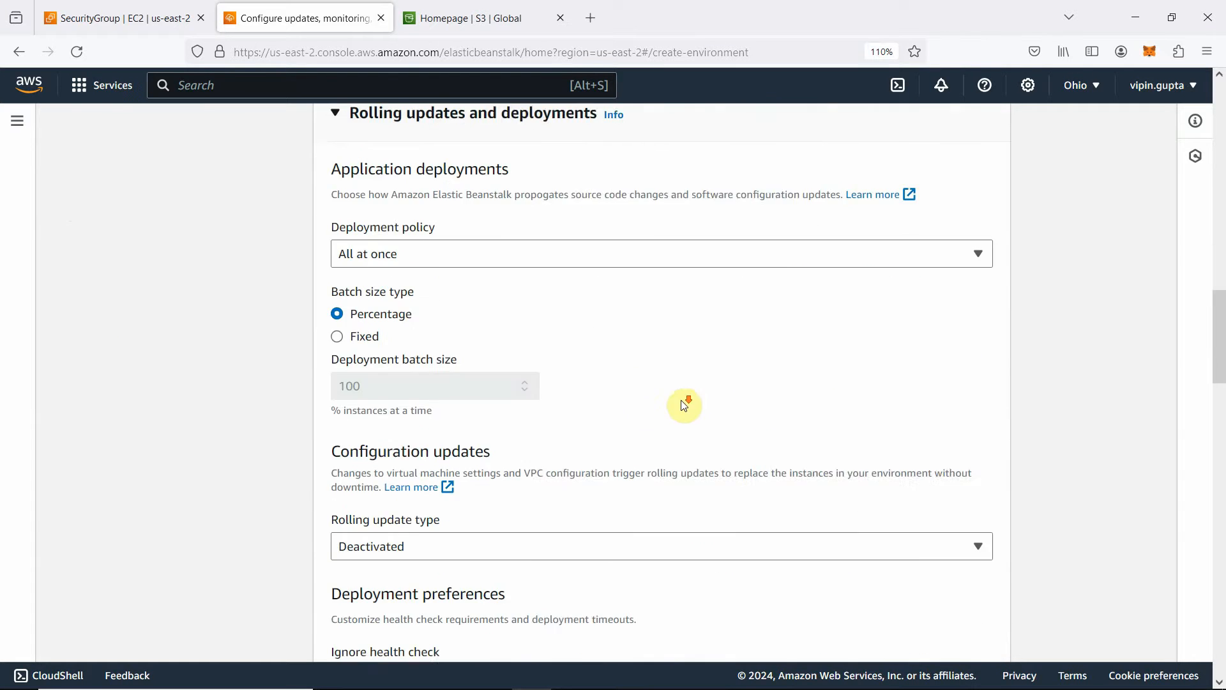
scroll(684, 405, down, 4)
scroll(686, 407, down, 3)
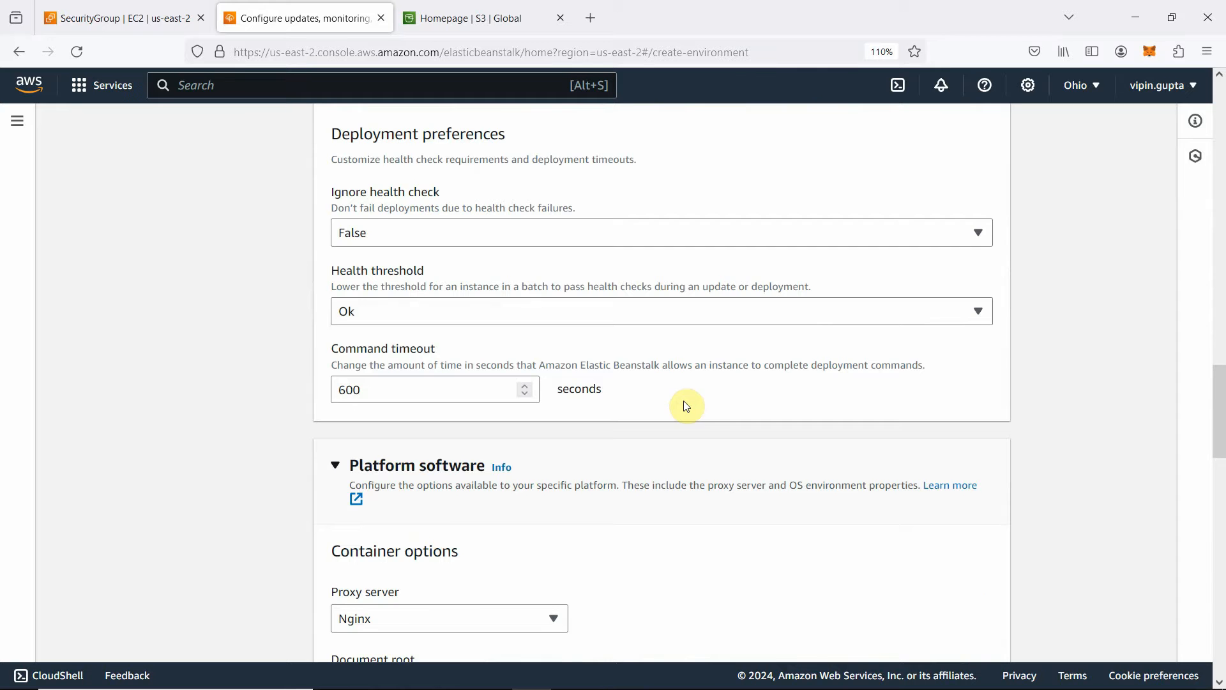
scroll(686, 406, down, 14)
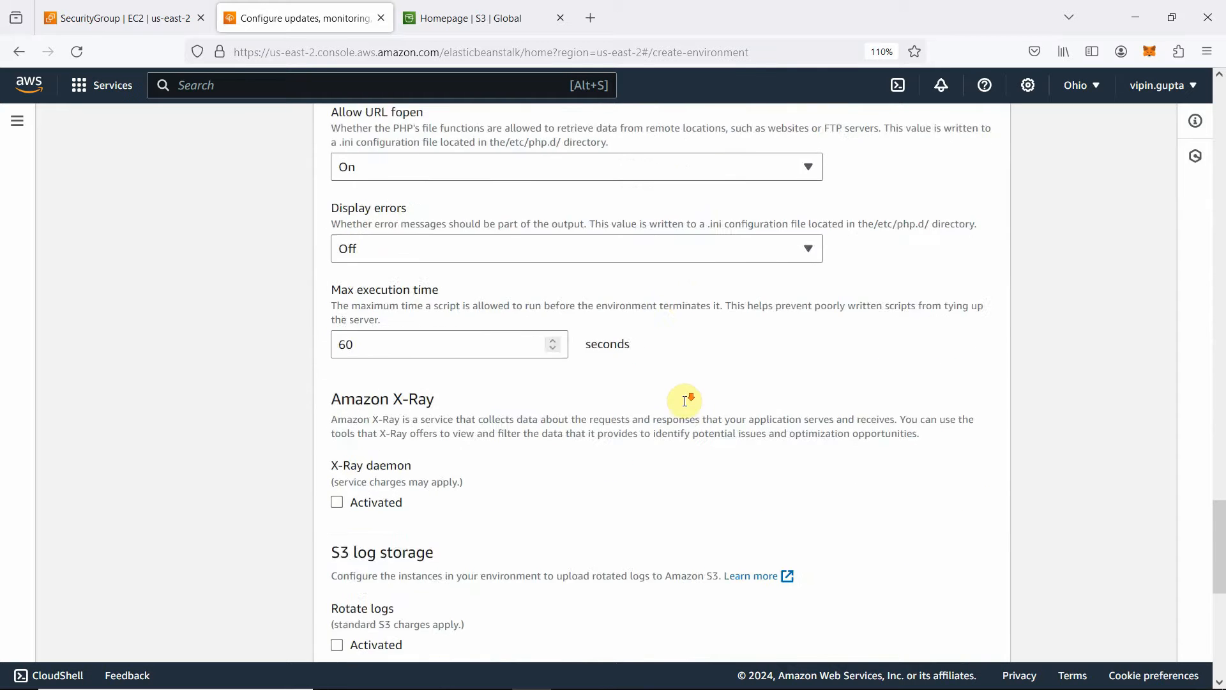
scroll(685, 403, down, 8)
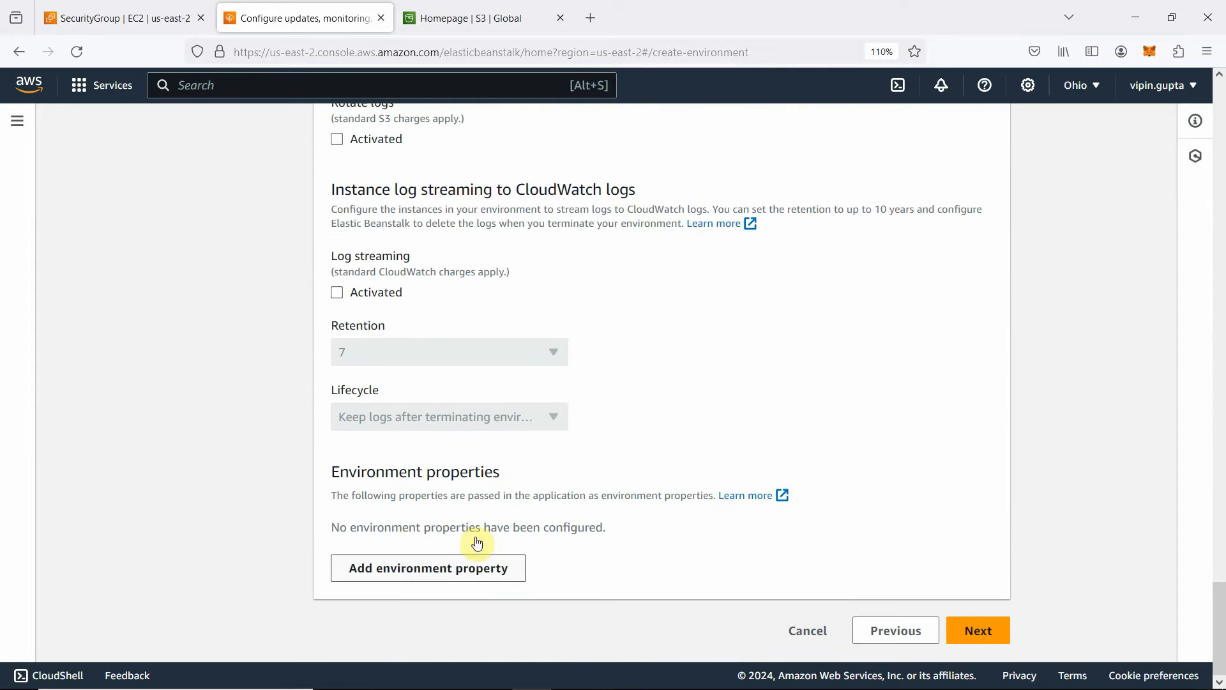
Add four blank environment property rows to the platform software settings.
click(441, 567)
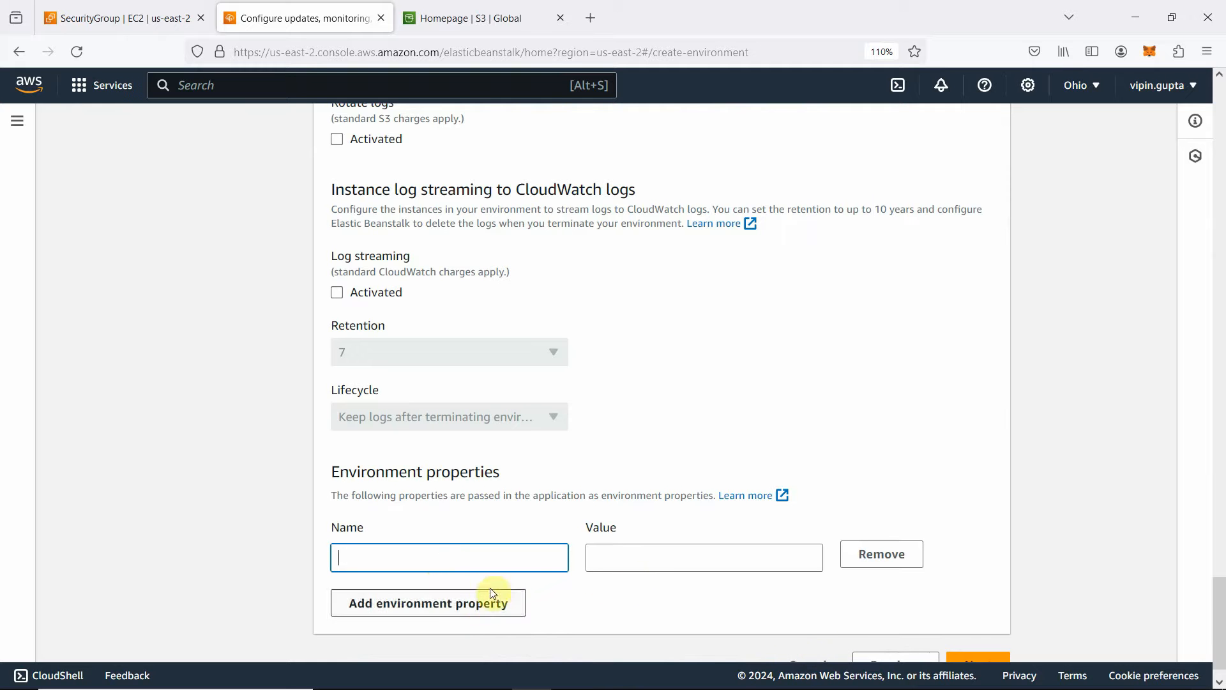
click(481, 615)
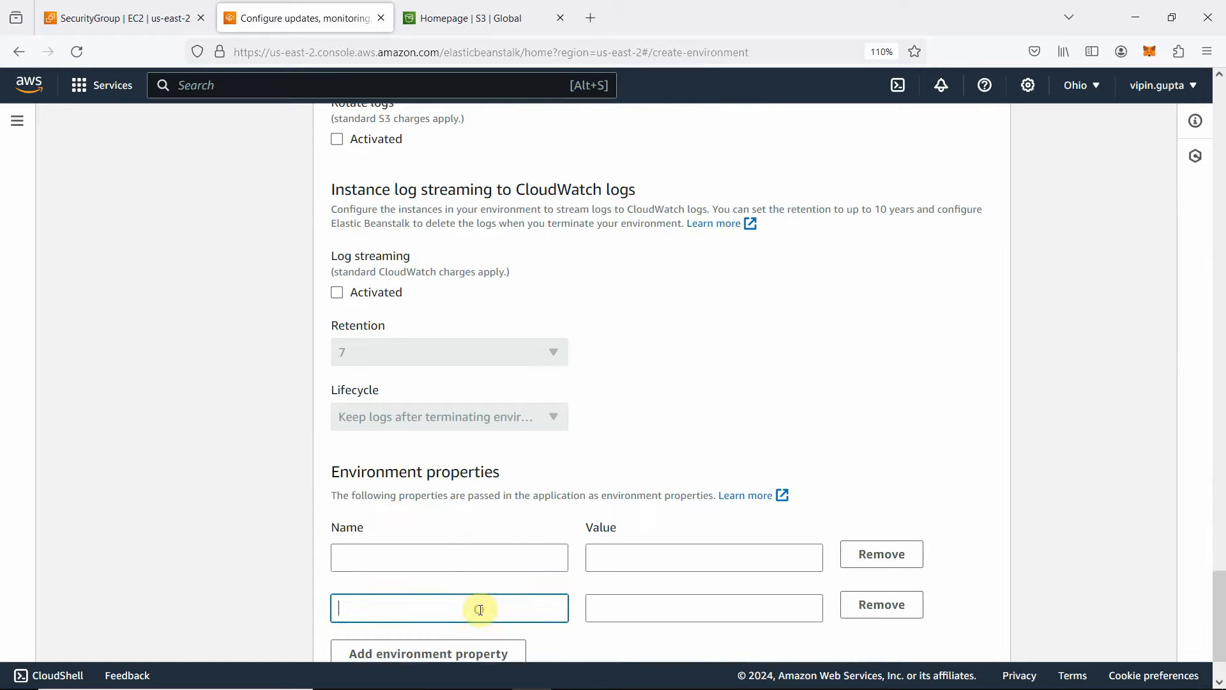
scroll(568, 604, down, 1)
click(458, 574)
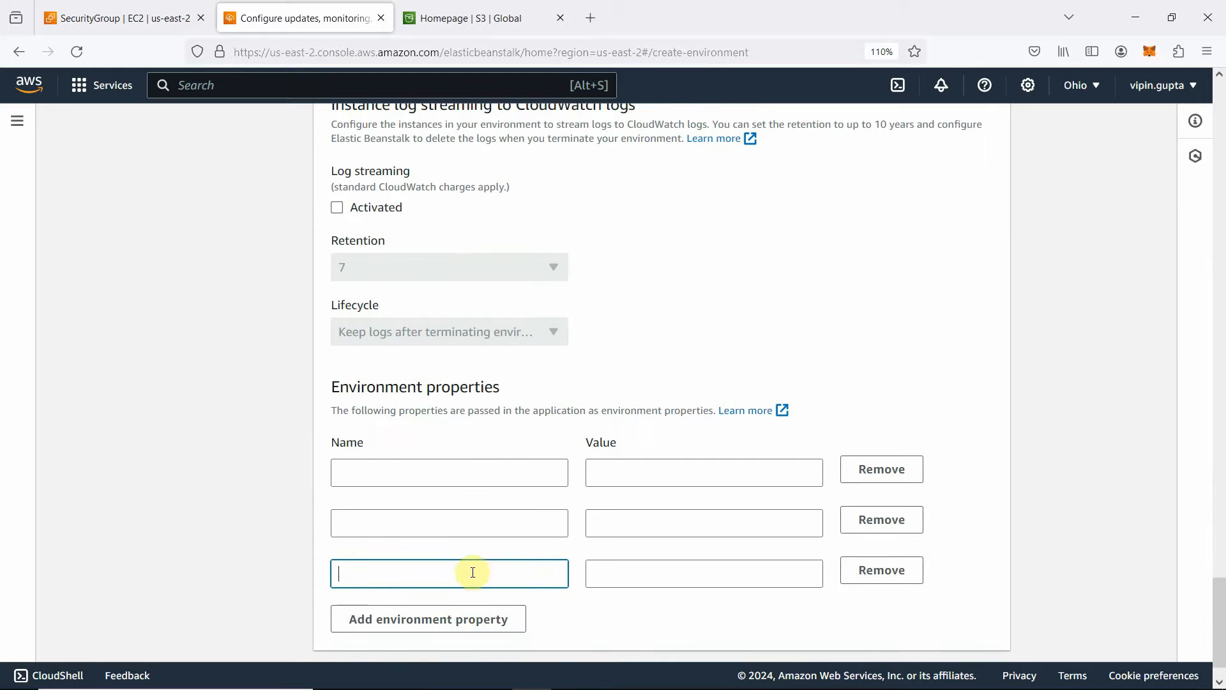
scroll(504, 575, down, 1)
click(498, 574)
Copy RDS_HOSTNAME from the eb-env file in Notepad and paste it as the first environment property's name.
mouse_move(924, 686)
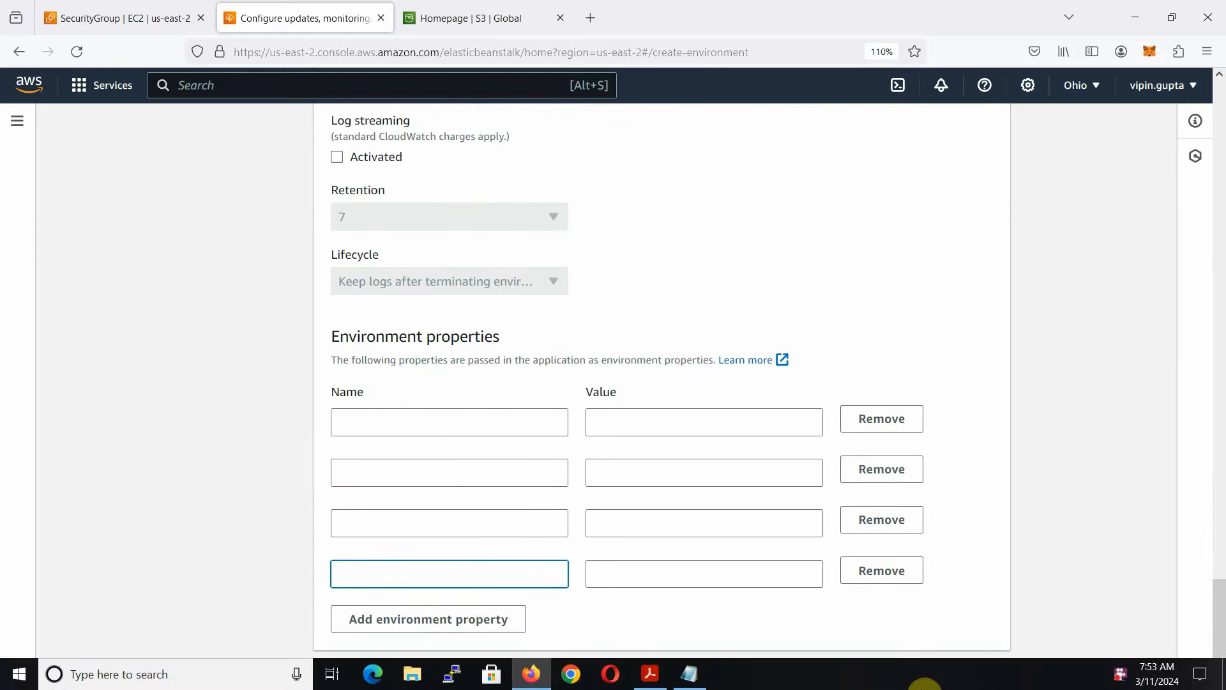
click(693, 672)
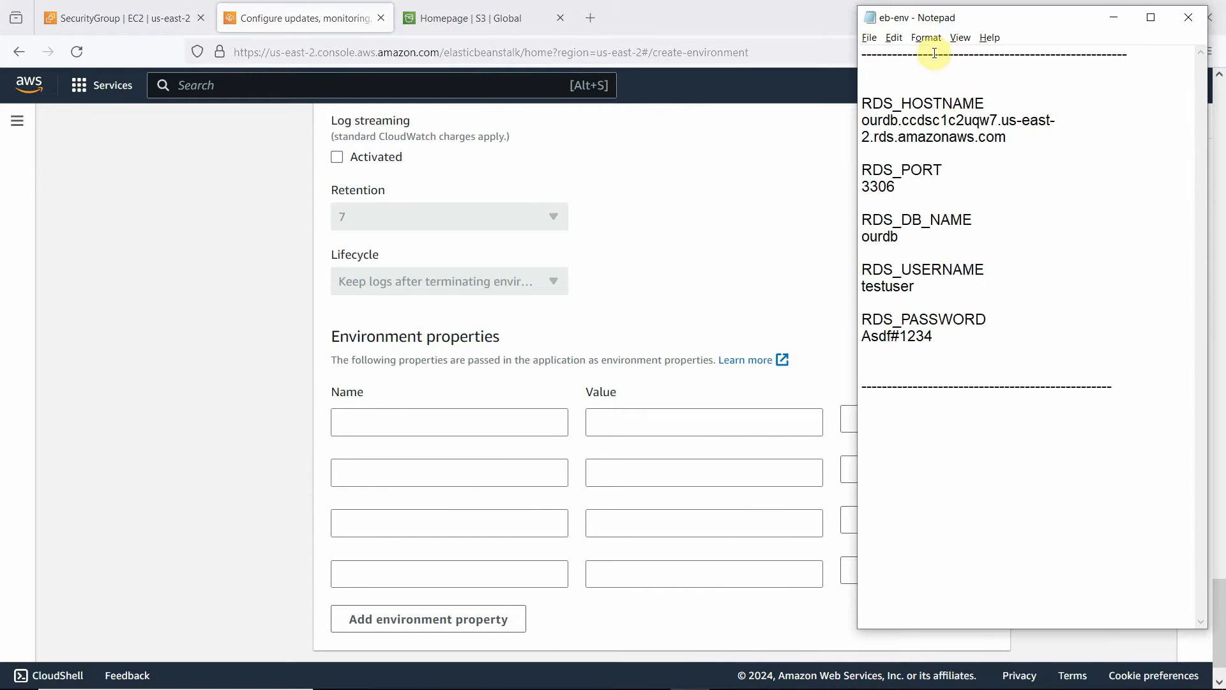
double_click(983, 102)
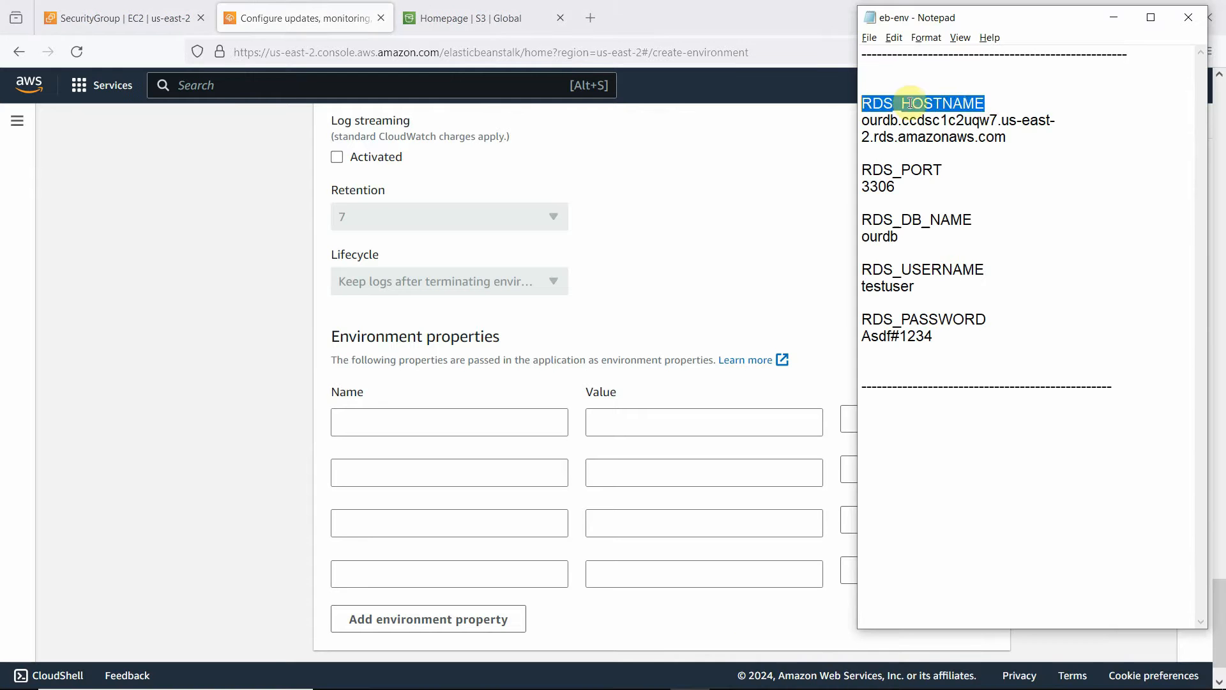
right_click(866, 102)
click(903, 145)
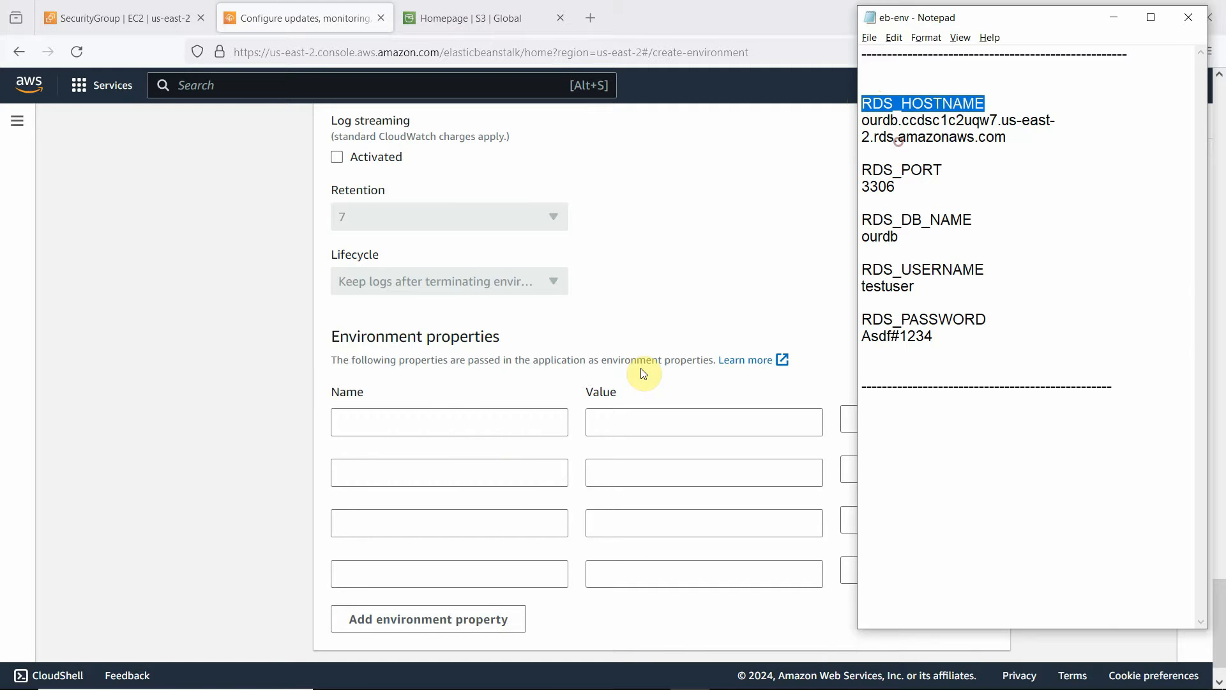
click(436, 422)
right_click(436, 424)
click(503, 273)
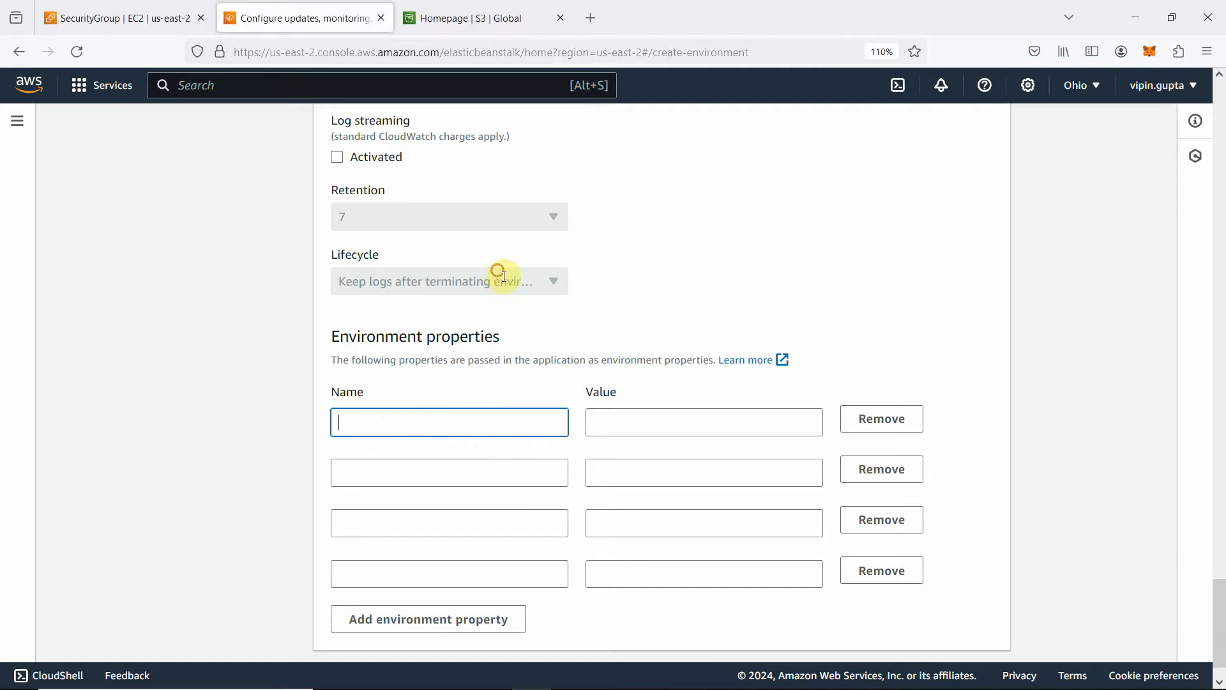
Name the second environment property RDS_PORT, copying the name from the eb-env file in Notepad.
click(429, 473)
mouse_move(784, 685)
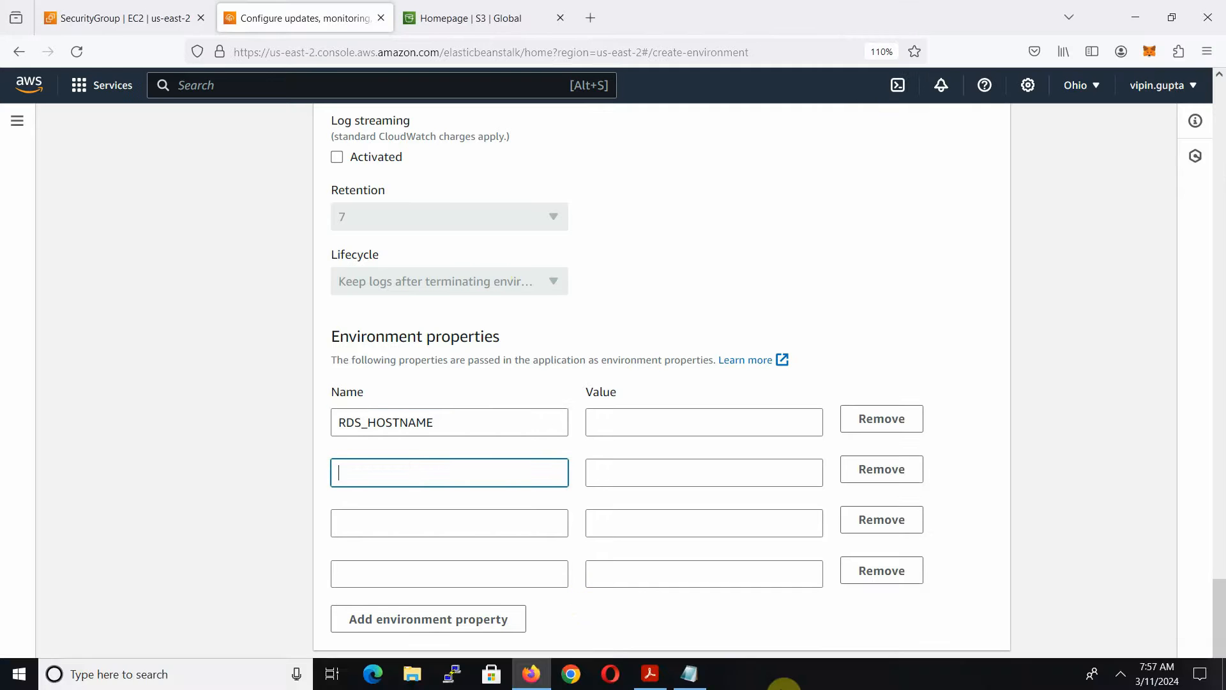
click(693, 677)
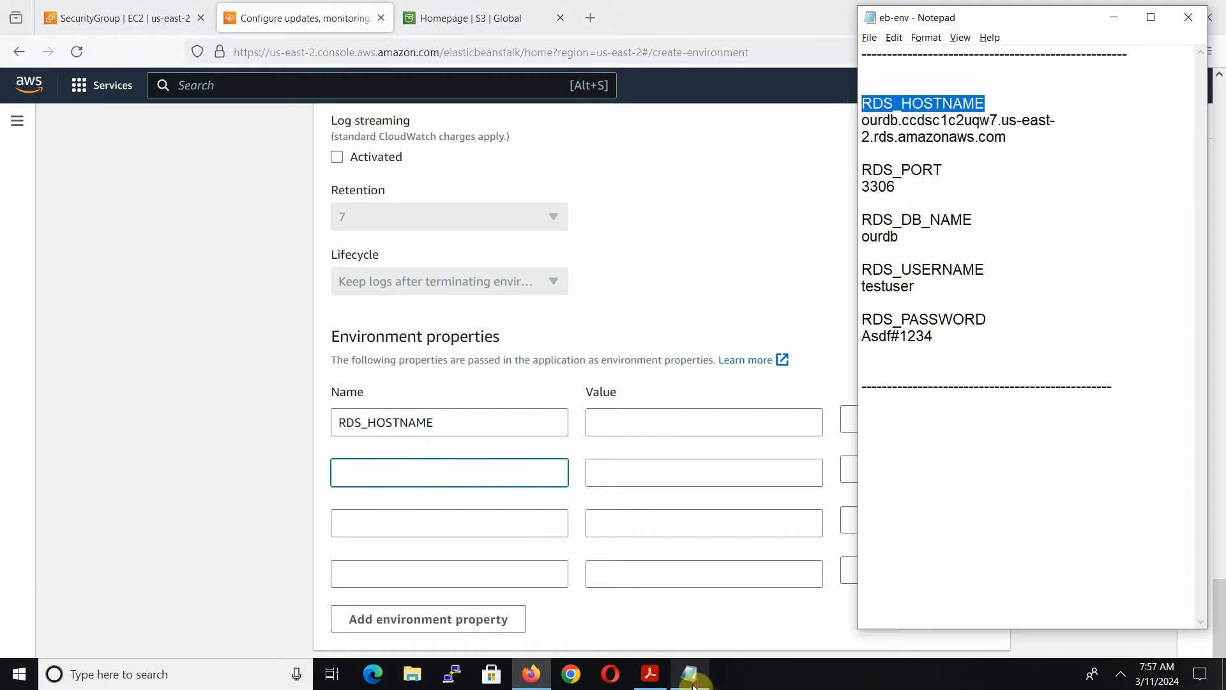
click(946, 168)
drag(946, 168, 878, 171)
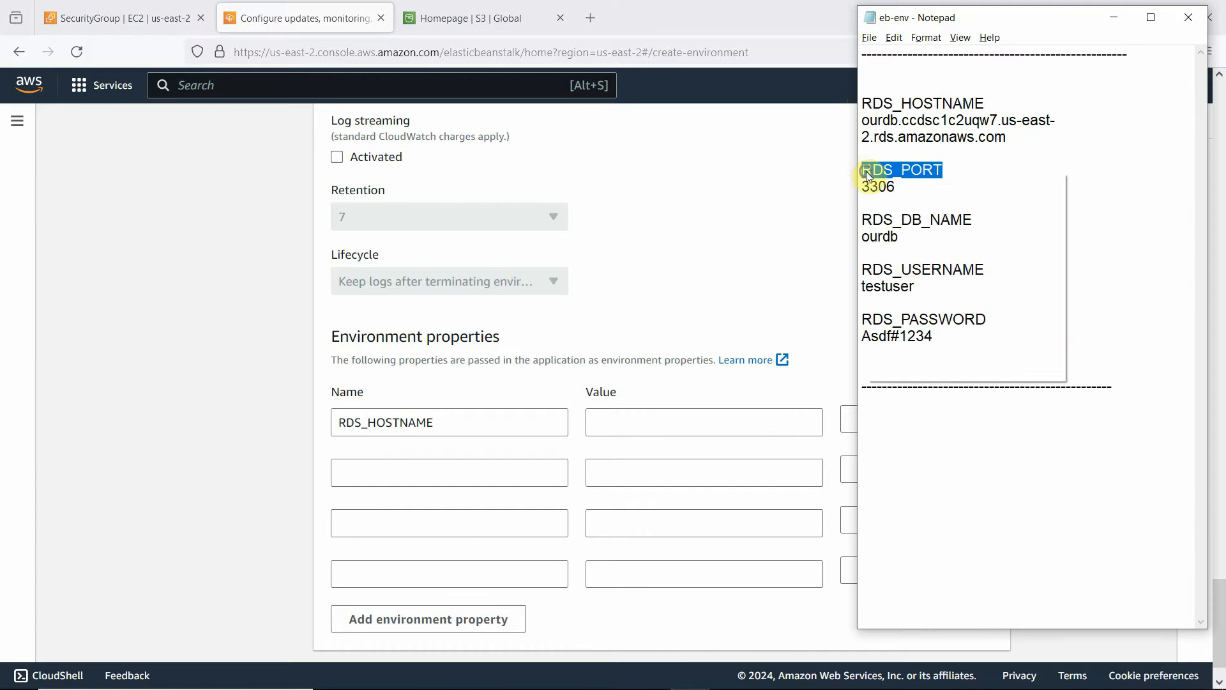
right_click(862, 170)
click(901, 217)
click(441, 476)
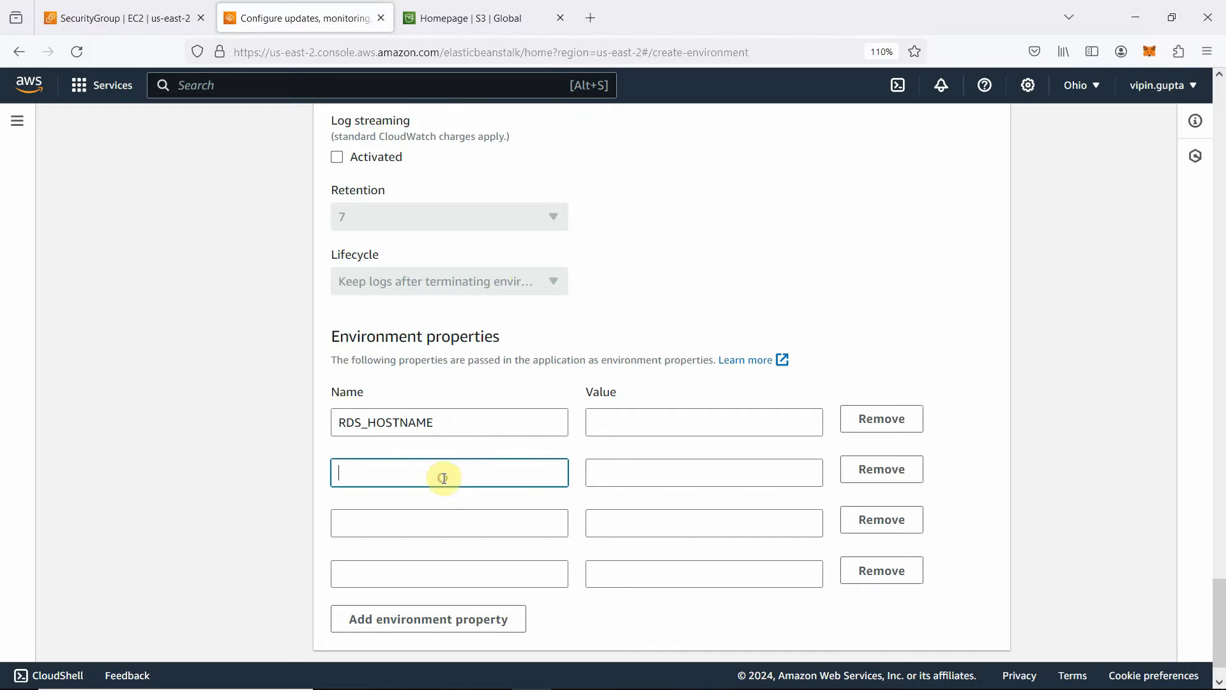
right_click(441, 476)
click(539, 328)
Copy RDS_DB_NAME from the eb-env file in Notepad into the third environment property's name.
click(693, 675)
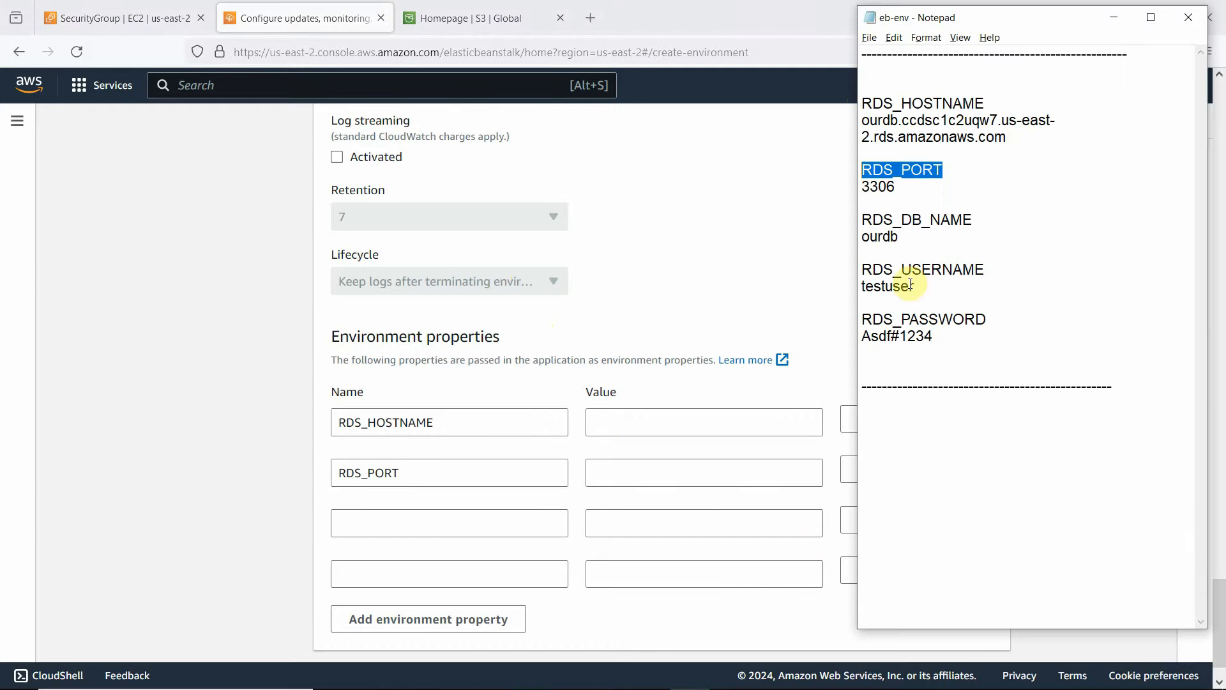
drag(973, 219, 861, 219)
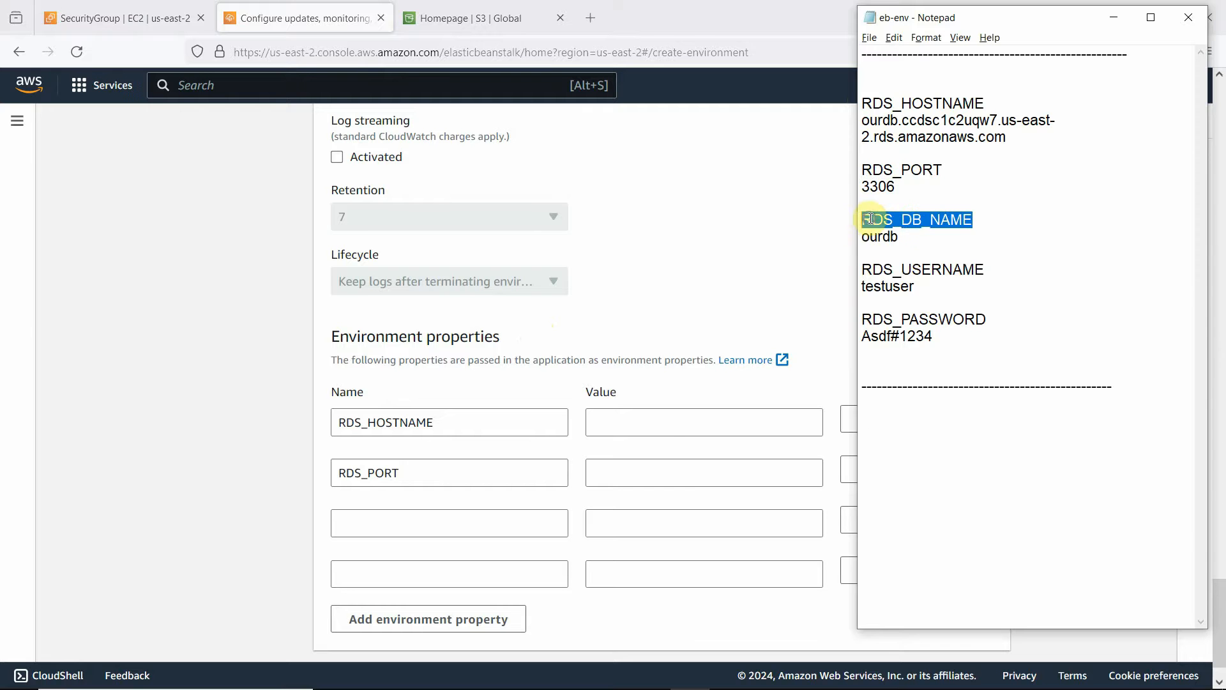
right_click(870, 219)
click(917, 262)
click(400, 520)
right_click(399, 525)
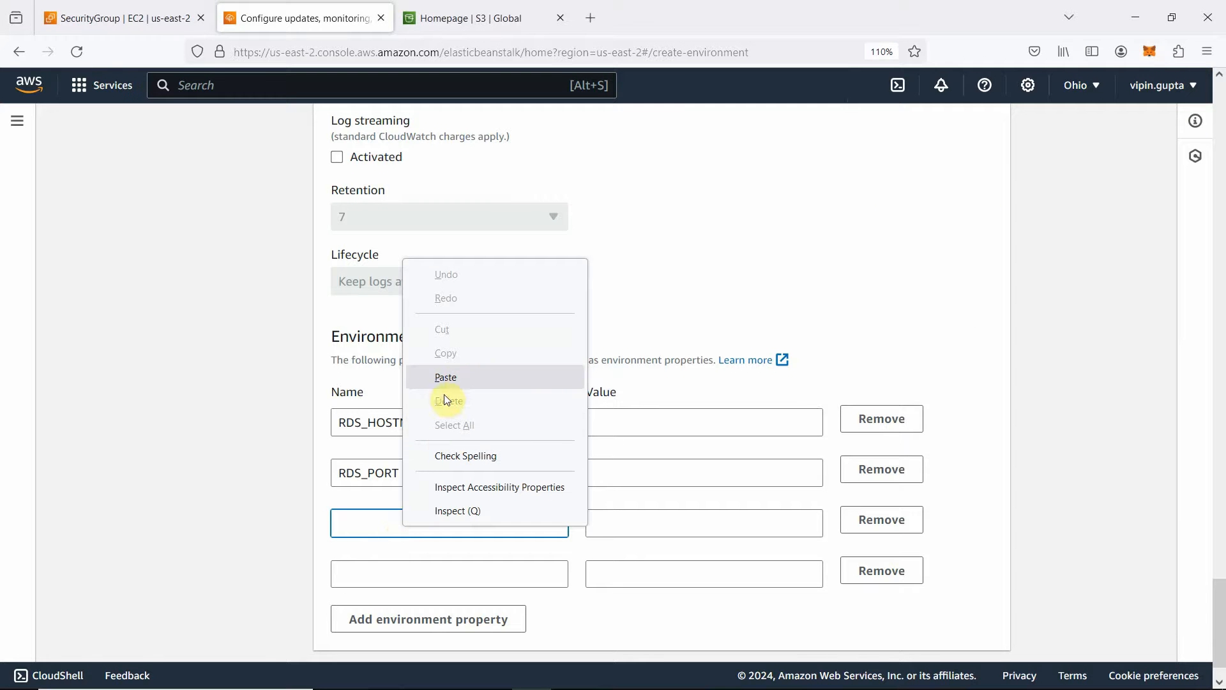
click(459, 377)
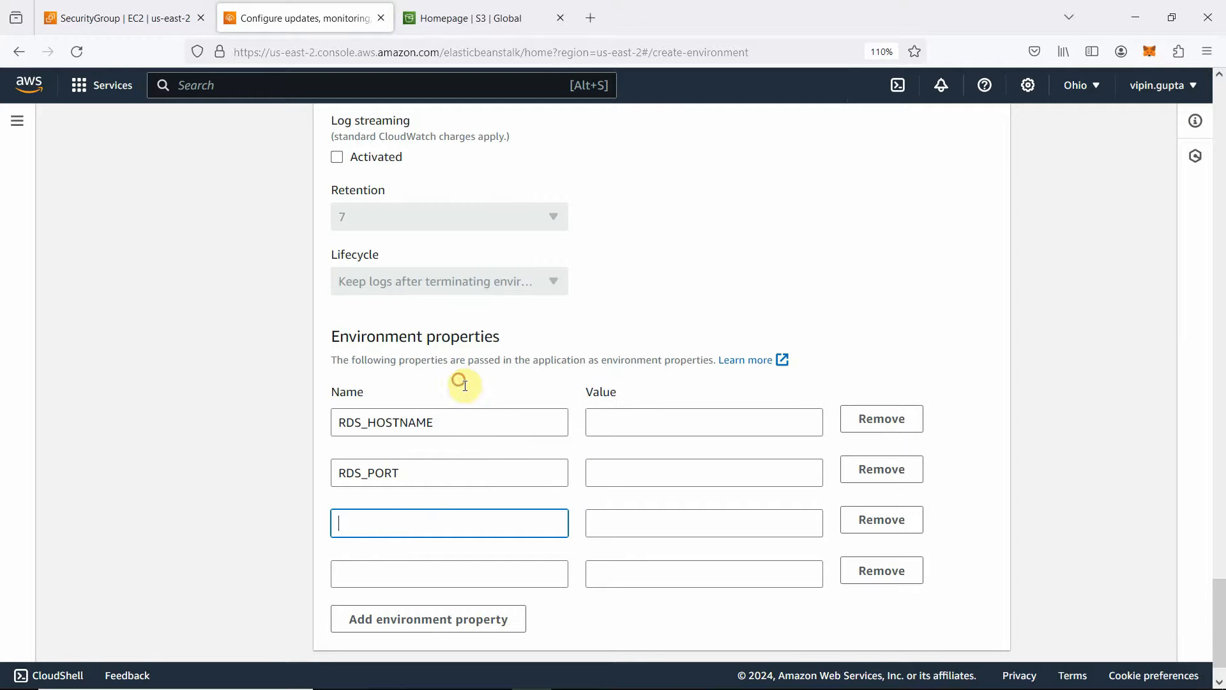
Name the fourth environment property RDS_USERNAME, using the name copied from the eb-env file in Notepad.
click(431, 570)
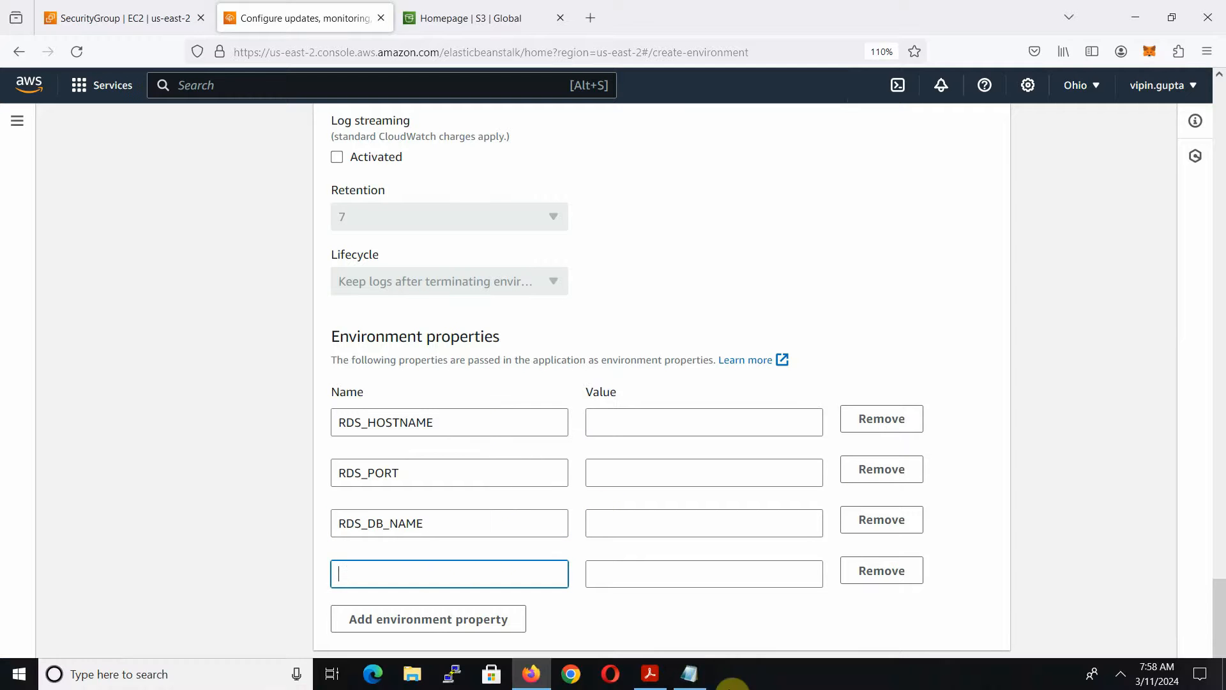
click(690, 674)
drag(998, 263, 877, 267)
right_click(894, 265)
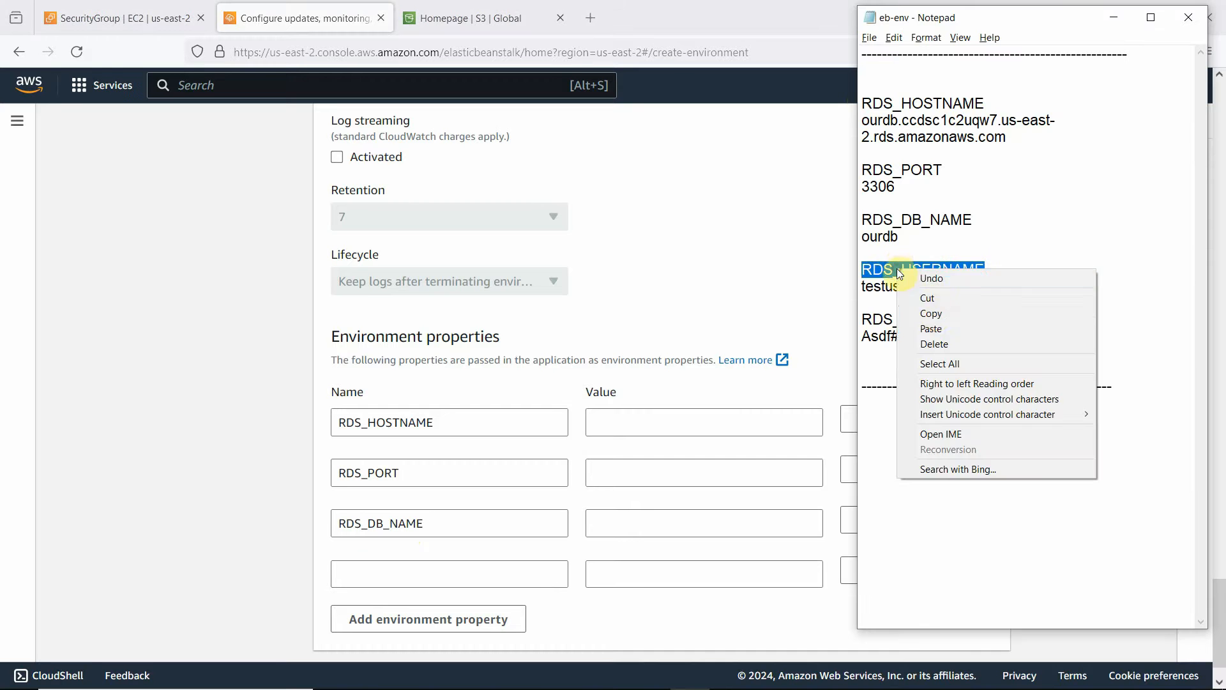
click(933, 309)
click(383, 573)
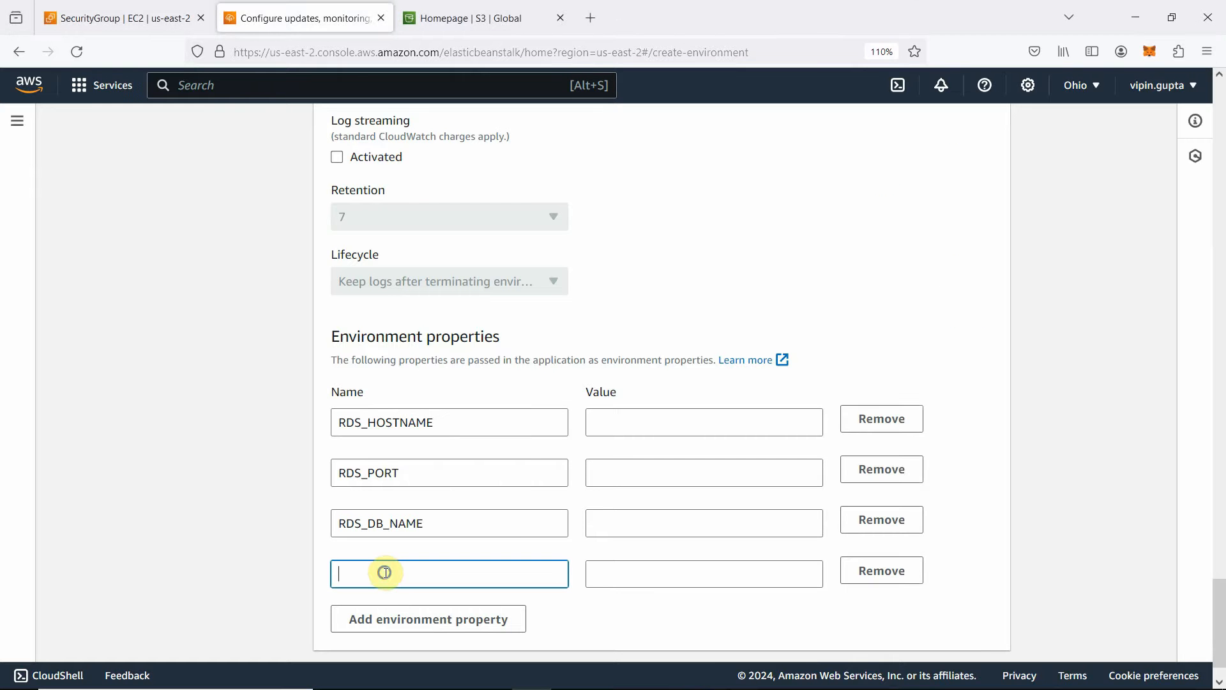
right_click(383, 572)
click(430, 421)
Add a fifth environment property and name it RDS_PASSWORD, copying the name from the eb-env file in Notepad.
scroll(510, 447, down, 1)
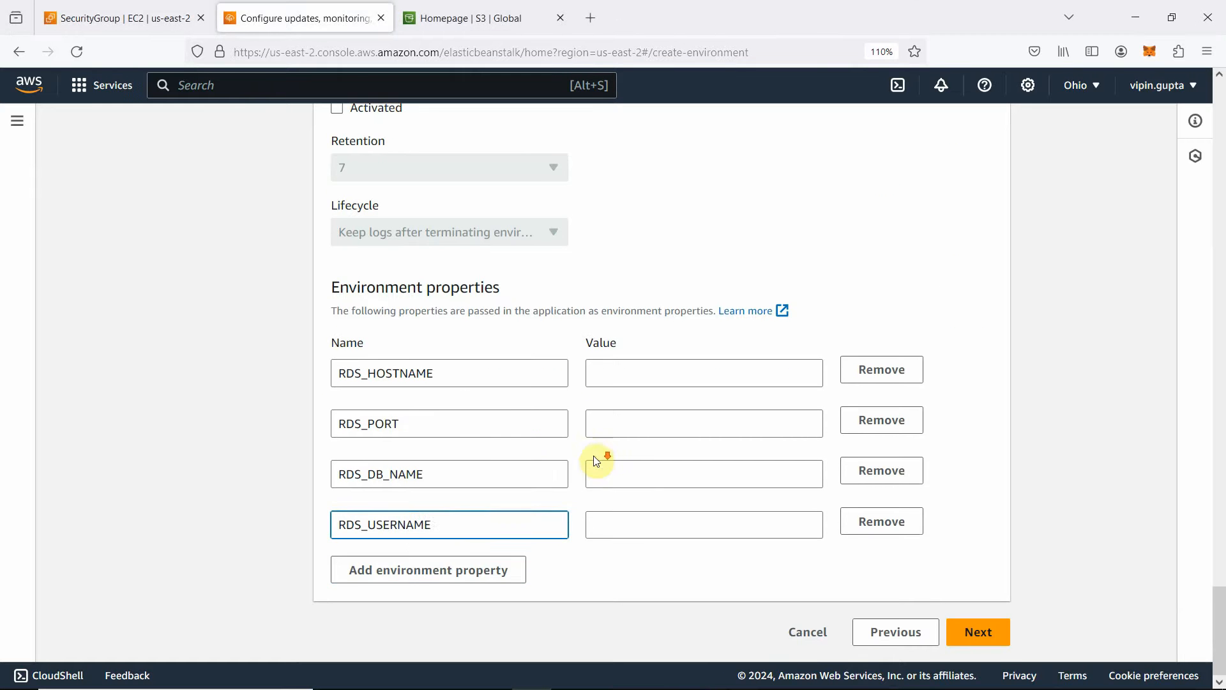
click(428, 567)
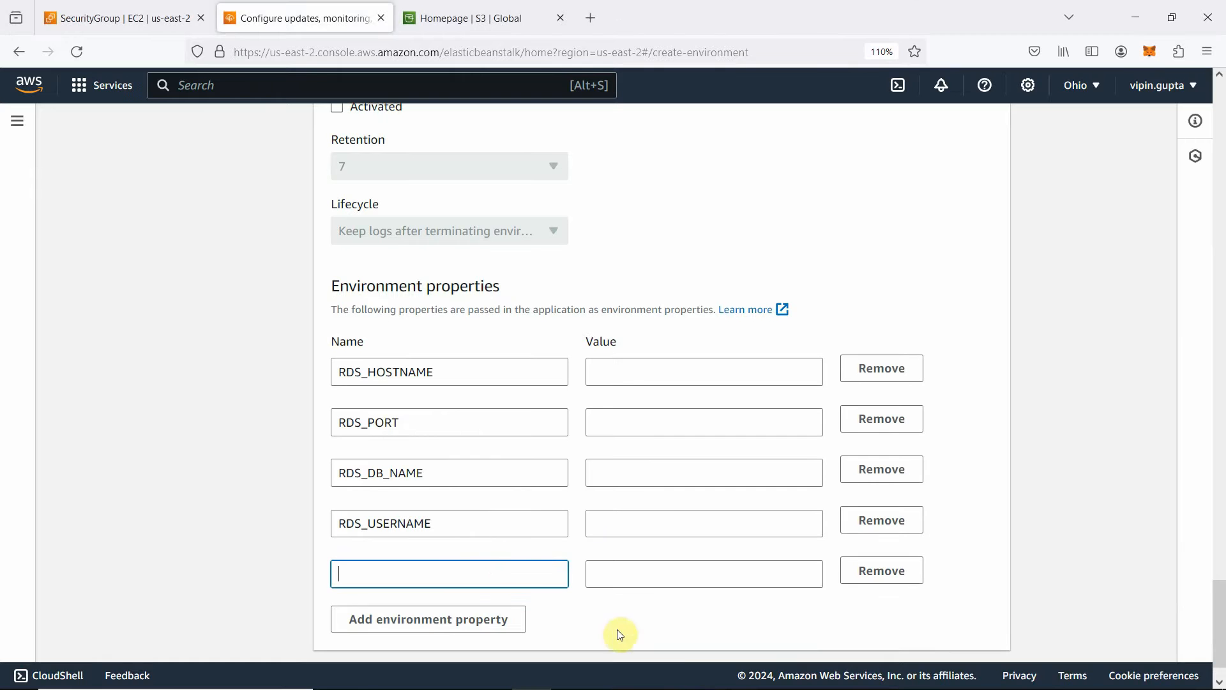
mouse_move(638, 680)
click(690, 680)
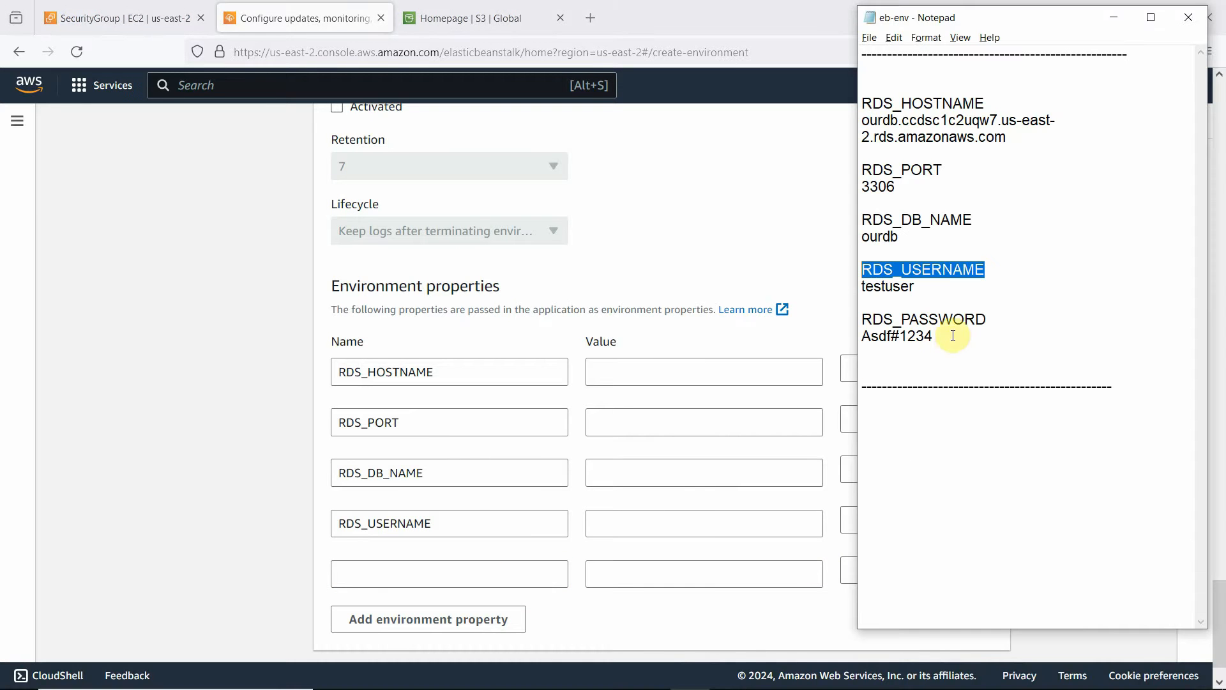
drag(1000, 312, 865, 318)
right_click(865, 318)
click(898, 360)
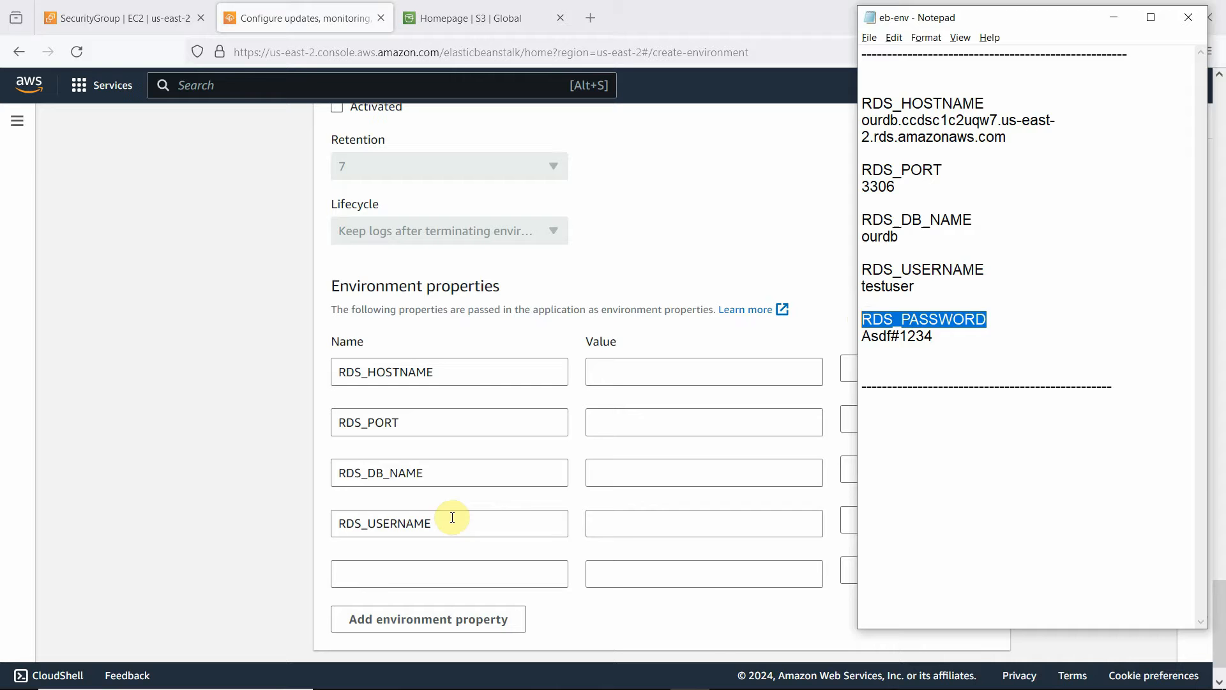
click(374, 584)
right_click(374, 580)
click(418, 427)
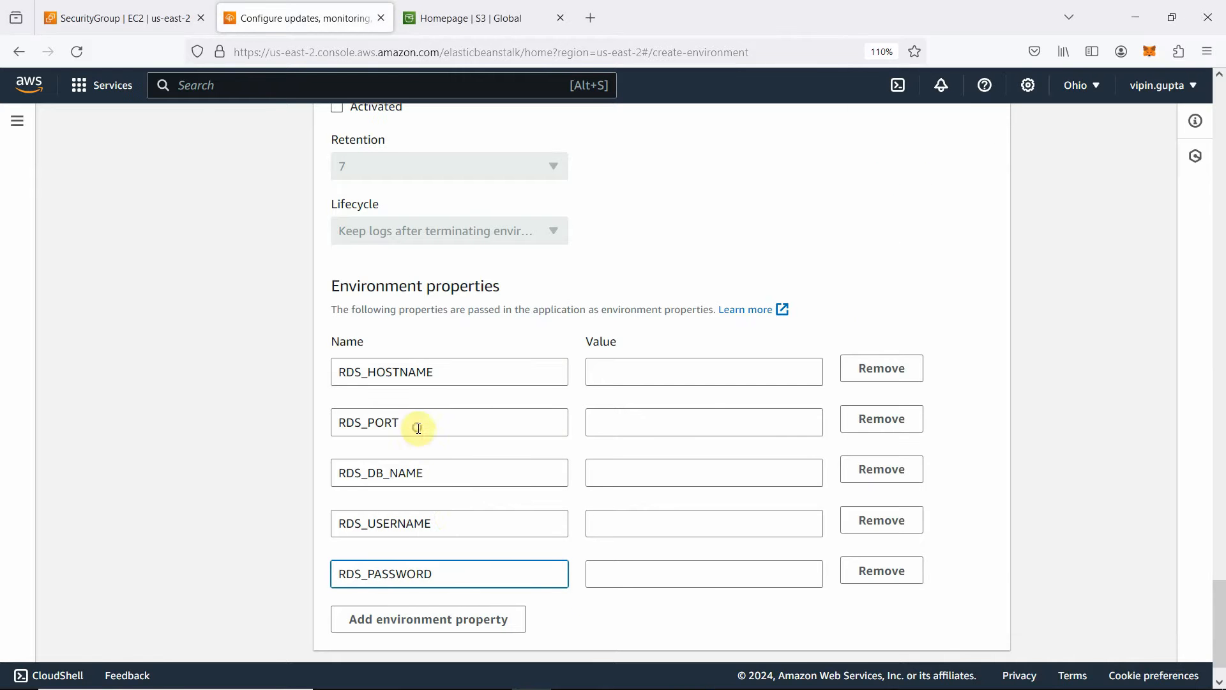
Set the RDS_HOSTNAME value to ourdb.ccdsc1c2uqw7.us-east-2.rds.amazonaws.com, copied from the eb-env file in Notepad.
click(676, 374)
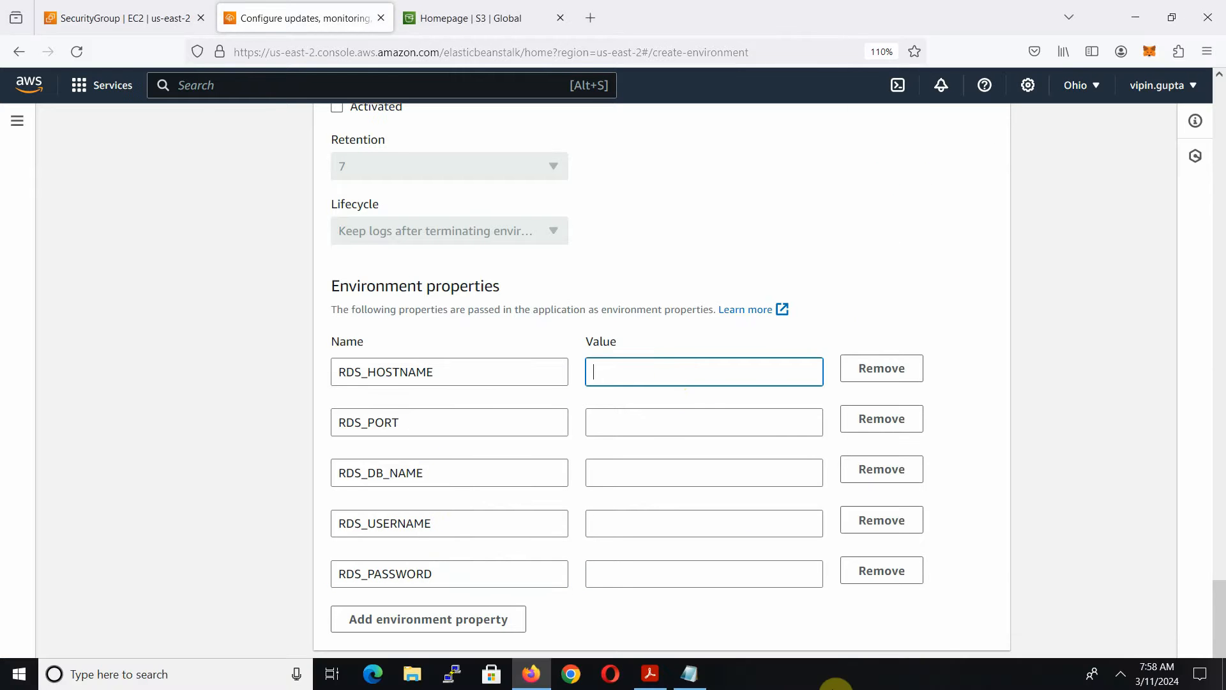
click(688, 675)
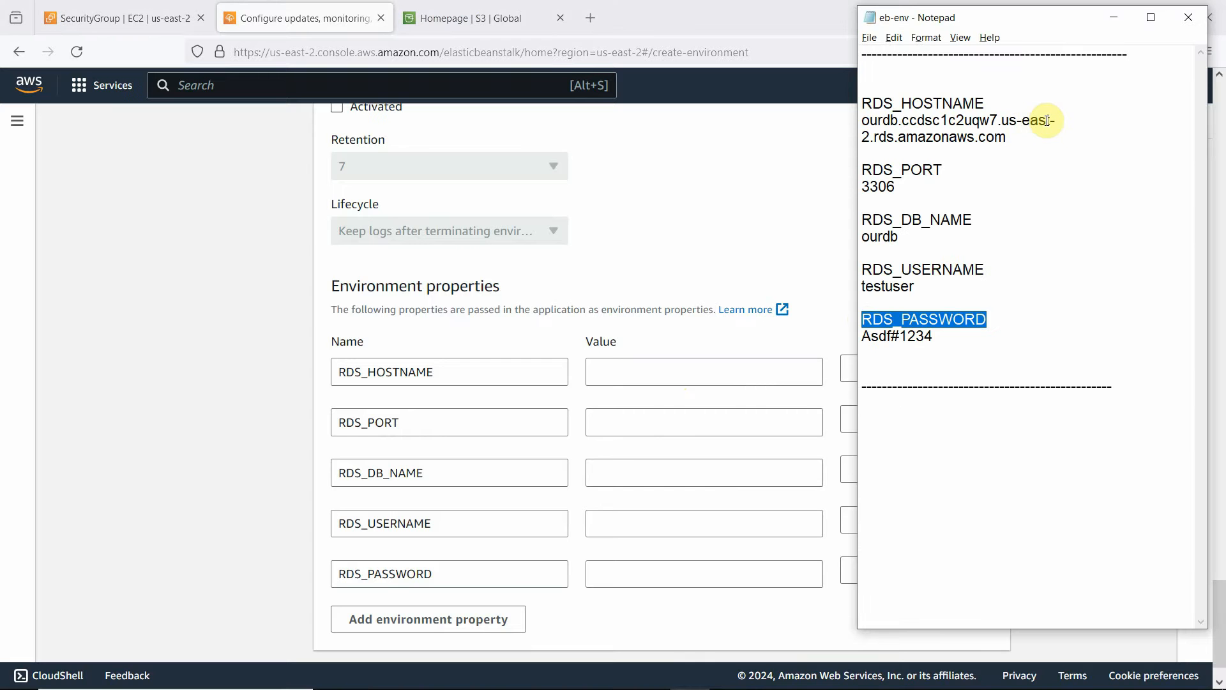
drag(1022, 138, 867, 123)
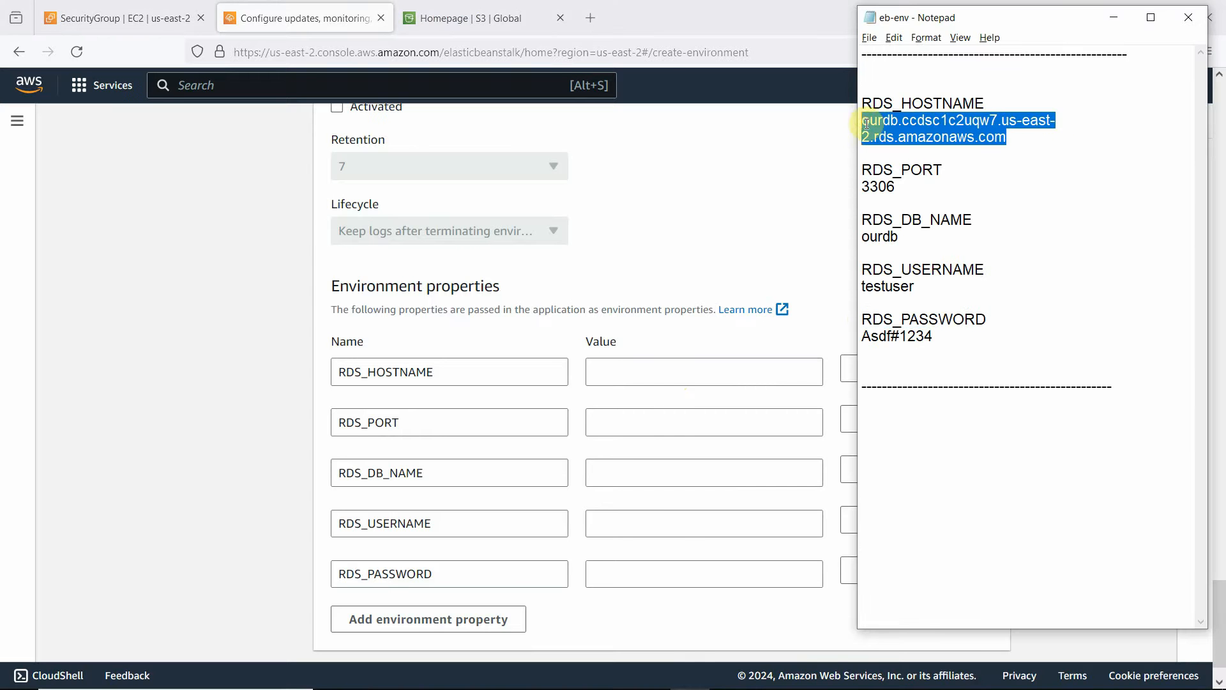
right_click(865, 123)
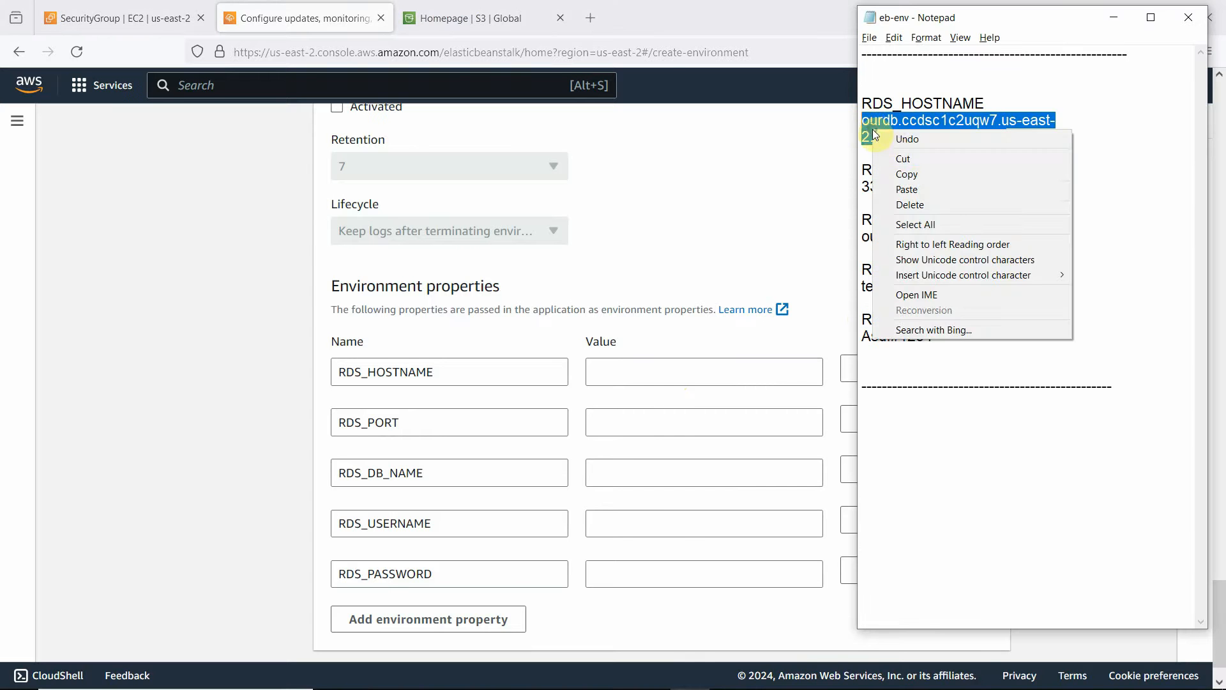
click(898, 167)
click(635, 382)
right_click(624, 374)
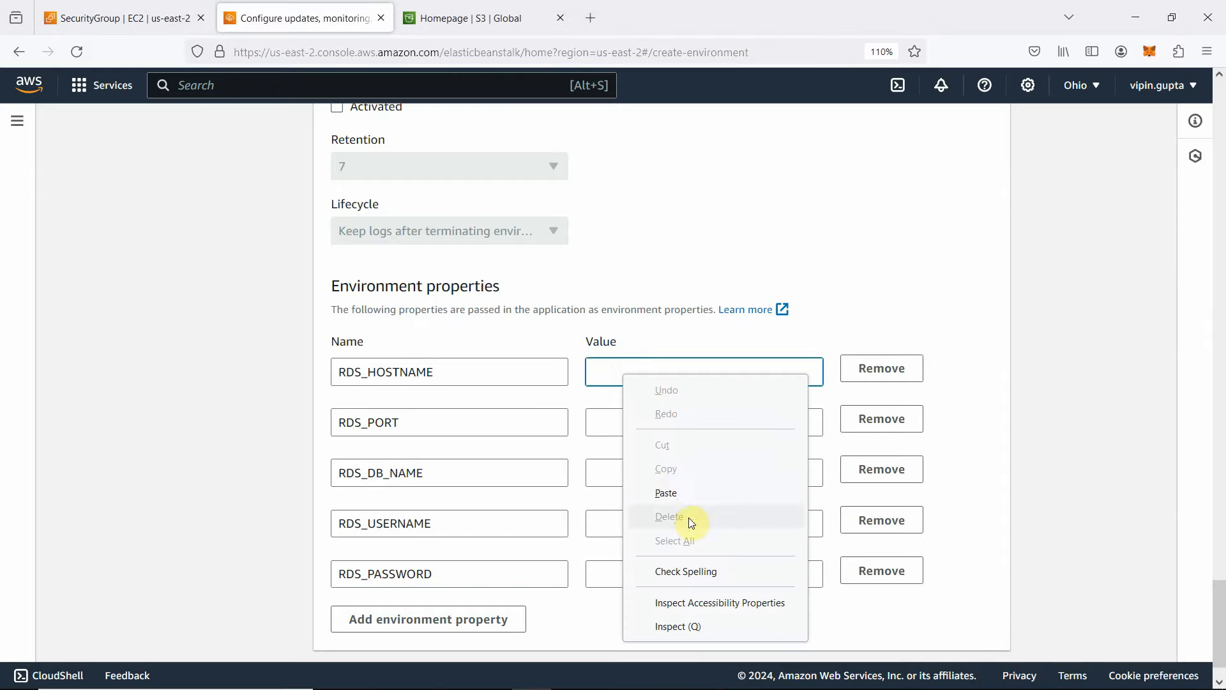
click(668, 487)
Set the RDS_PORT value to 3306, copied from the eb-env file in Notepad.
click(647, 431)
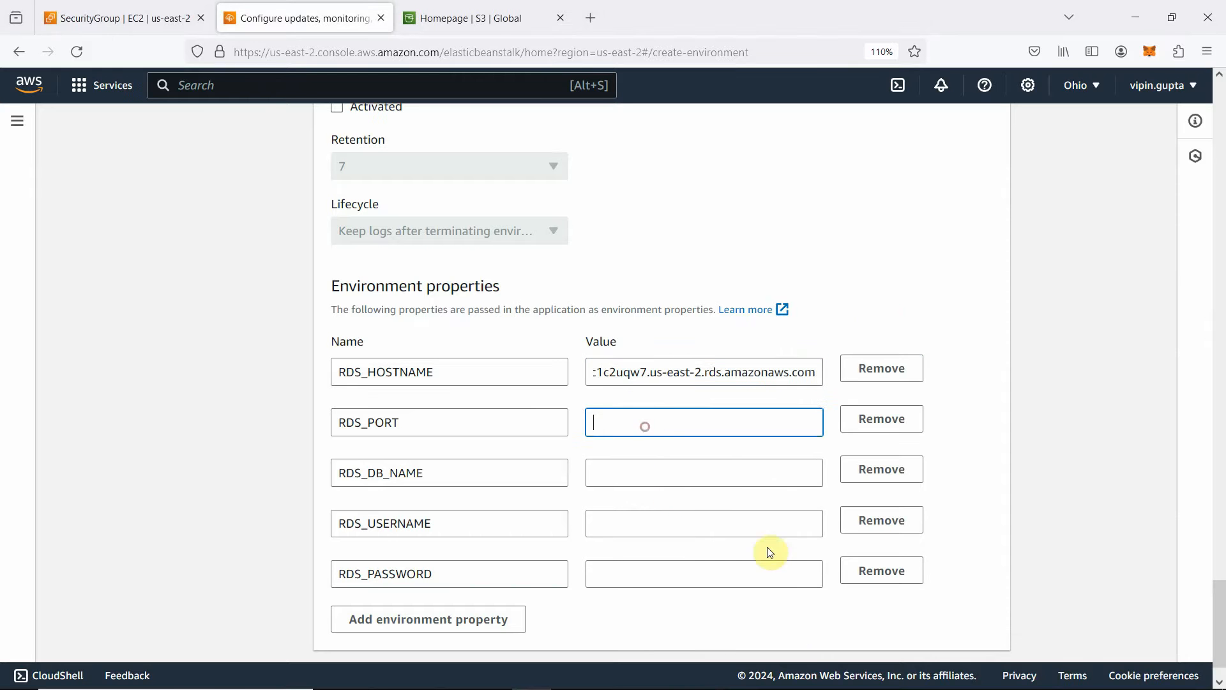
mouse_move(774, 685)
click(690, 674)
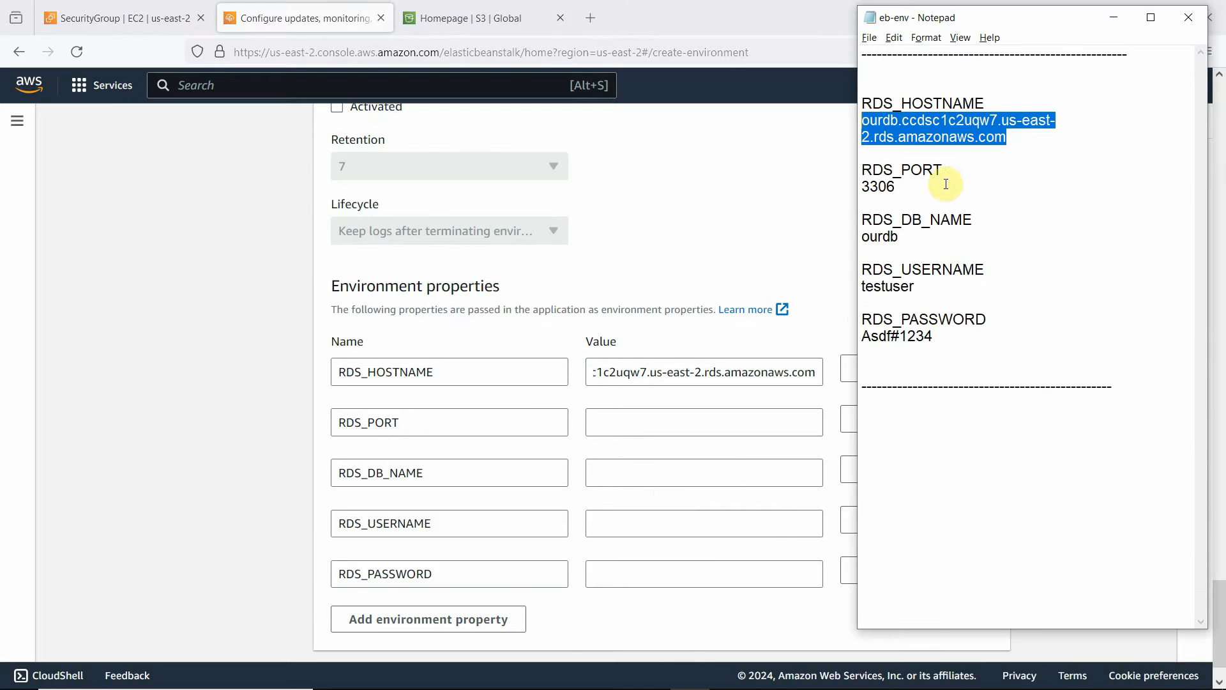
drag(916, 186, 849, 185)
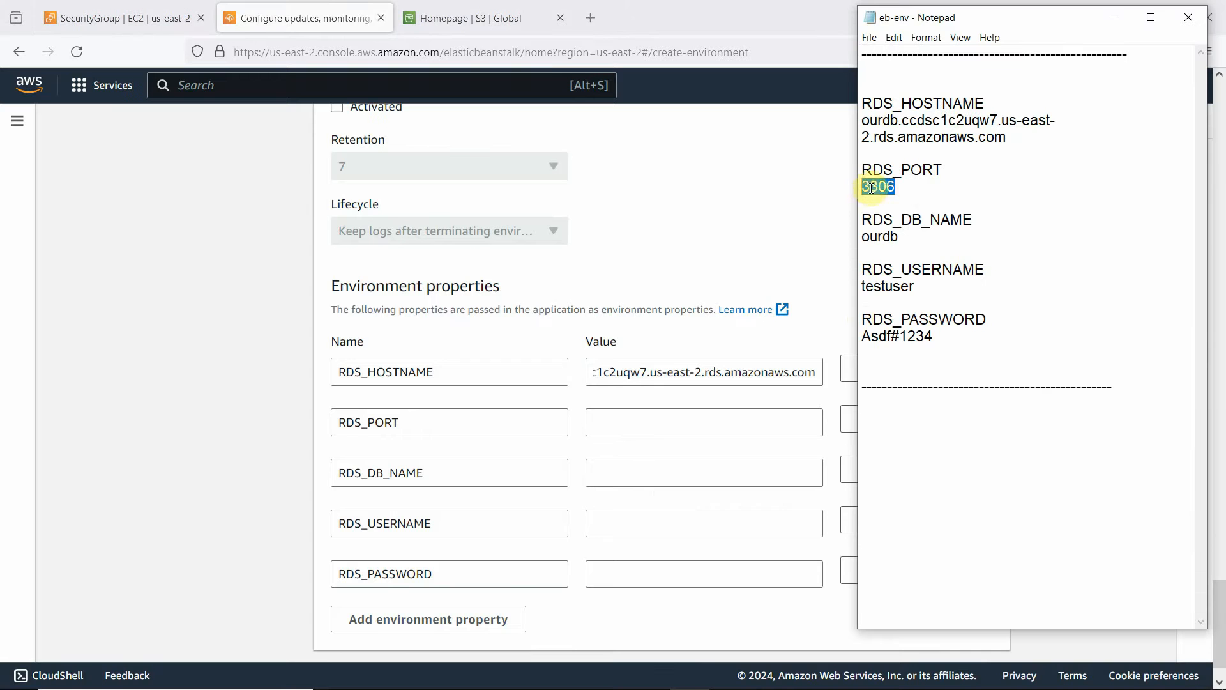
right_click(870, 188)
click(906, 231)
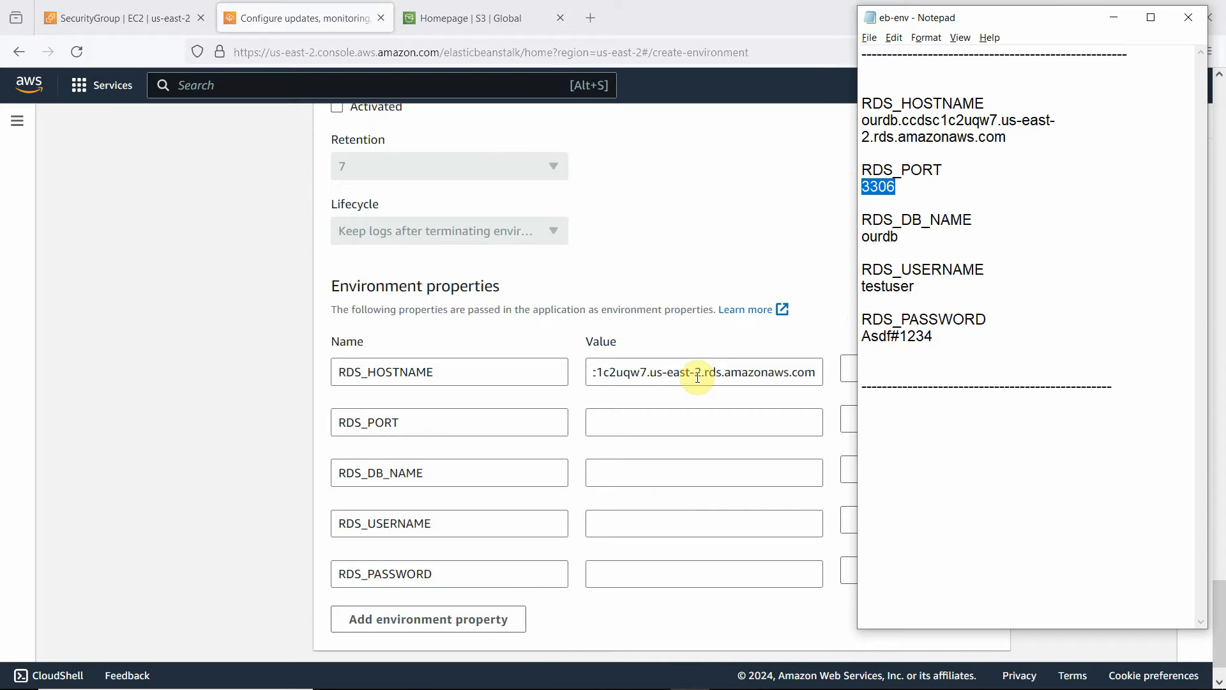
click(665, 428)
right_click(665, 429)
click(712, 274)
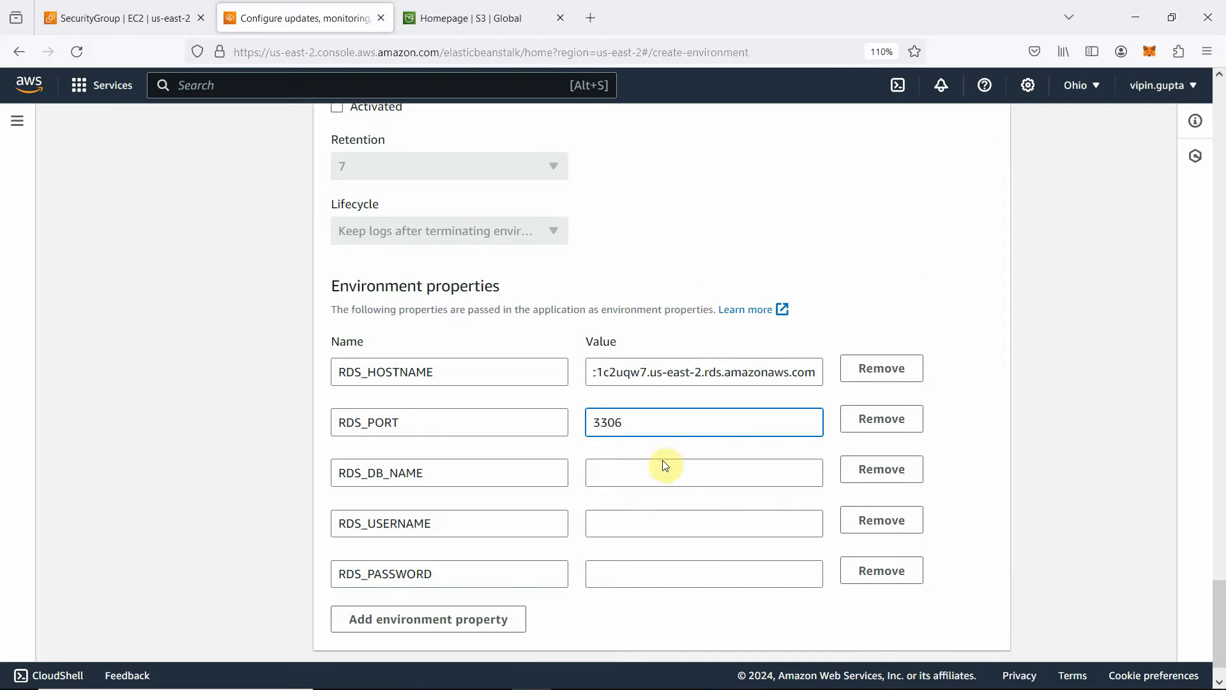
Copy the database name ourdb from the eb-env file in Notepad into the RDS_DB_NAME value.
click(637, 461)
mouse_move(617, 687)
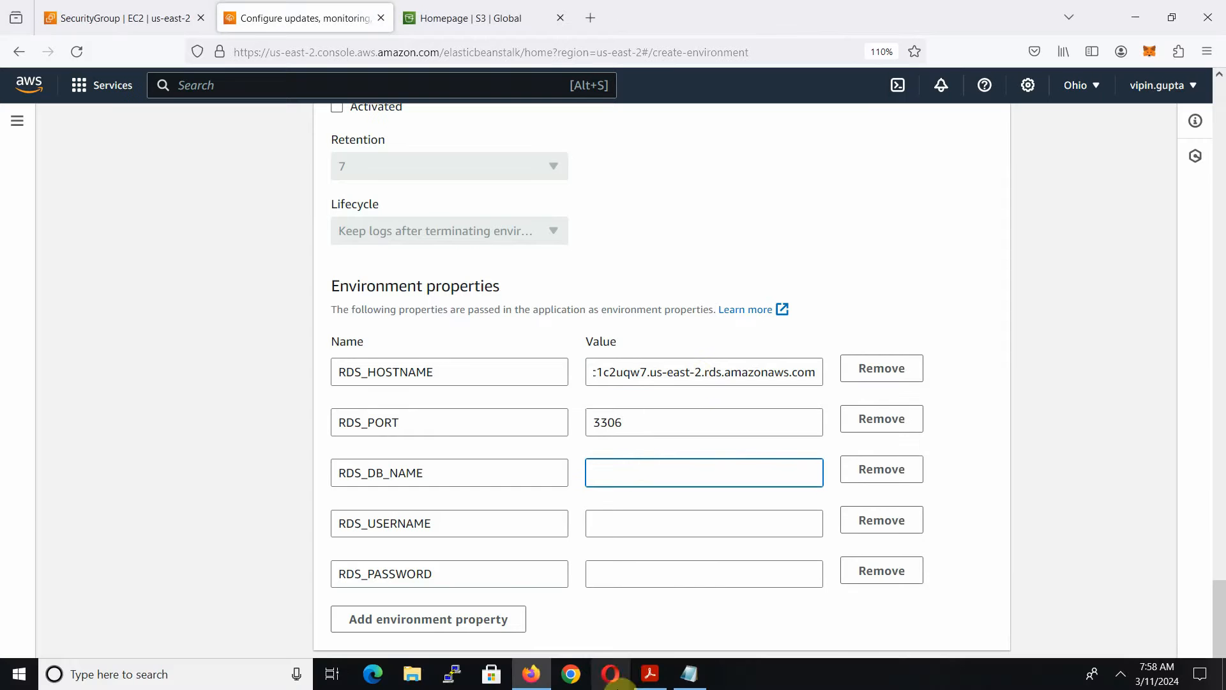
click(684, 687)
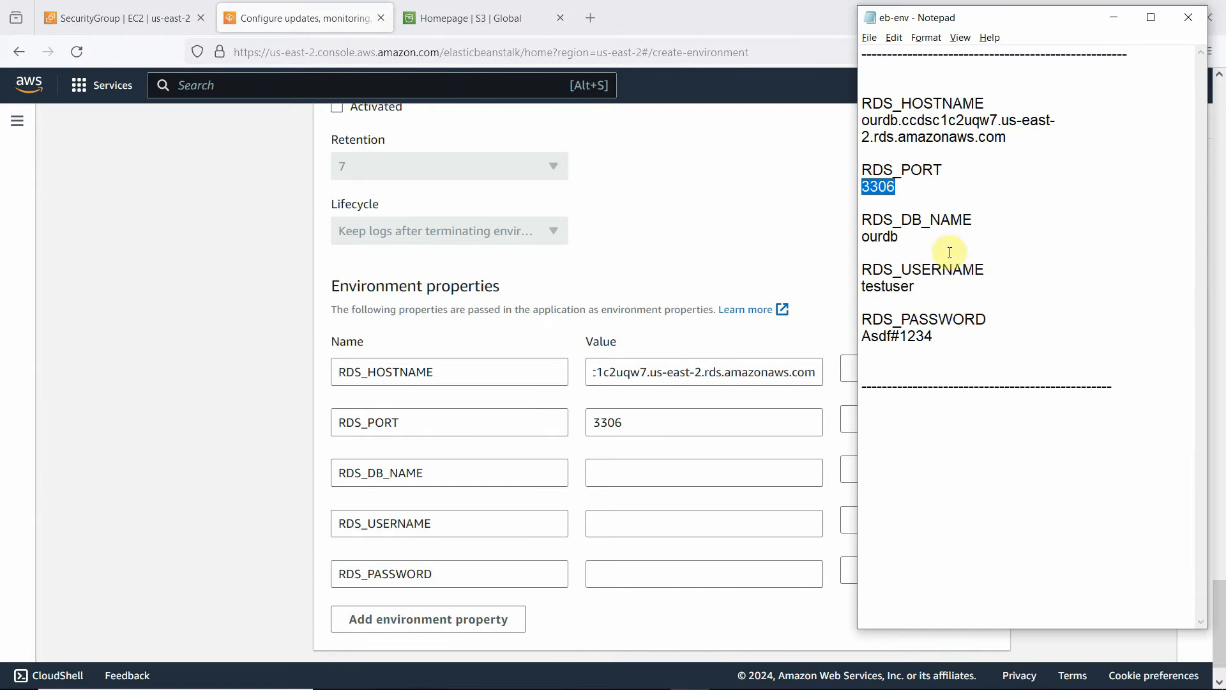
drag(901, 242, 866, 235)
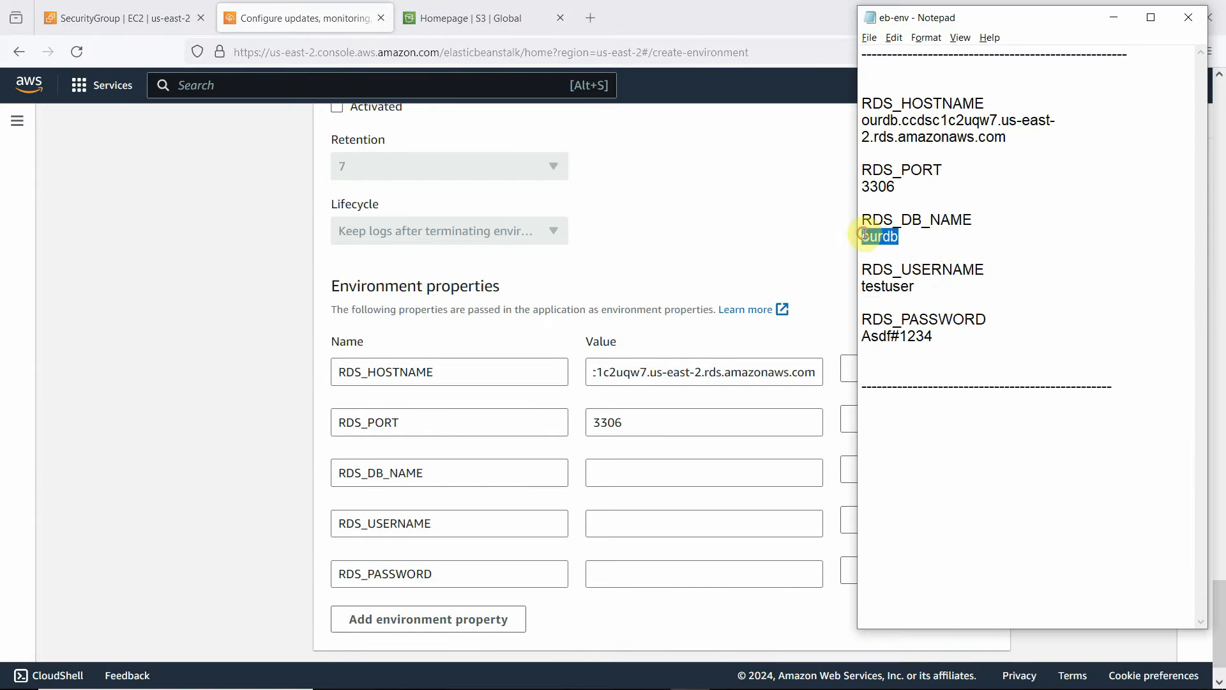
right_click(865, 235)
click(896, 275)
click(624, 473)
right_click(626, 476)
click(698, 323)
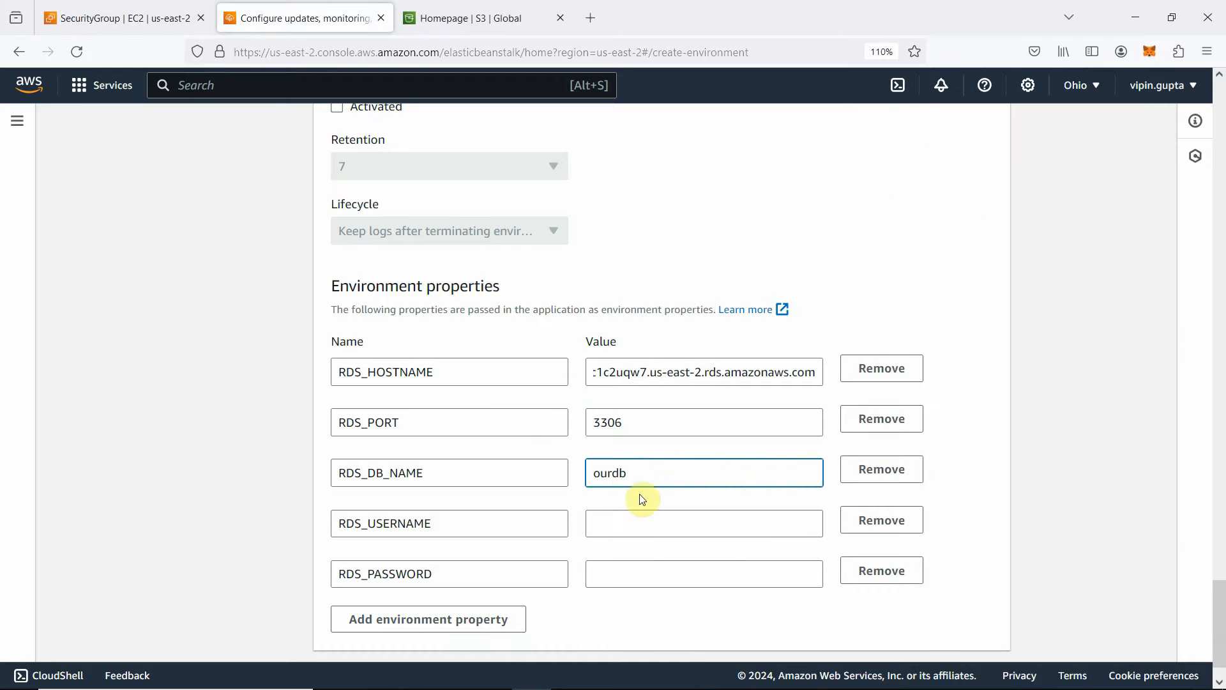
Fill in the RDS_USERNAME value with testuser, copied from the eb-env file in Notepad.
click(616, 519)
click(702, 675)
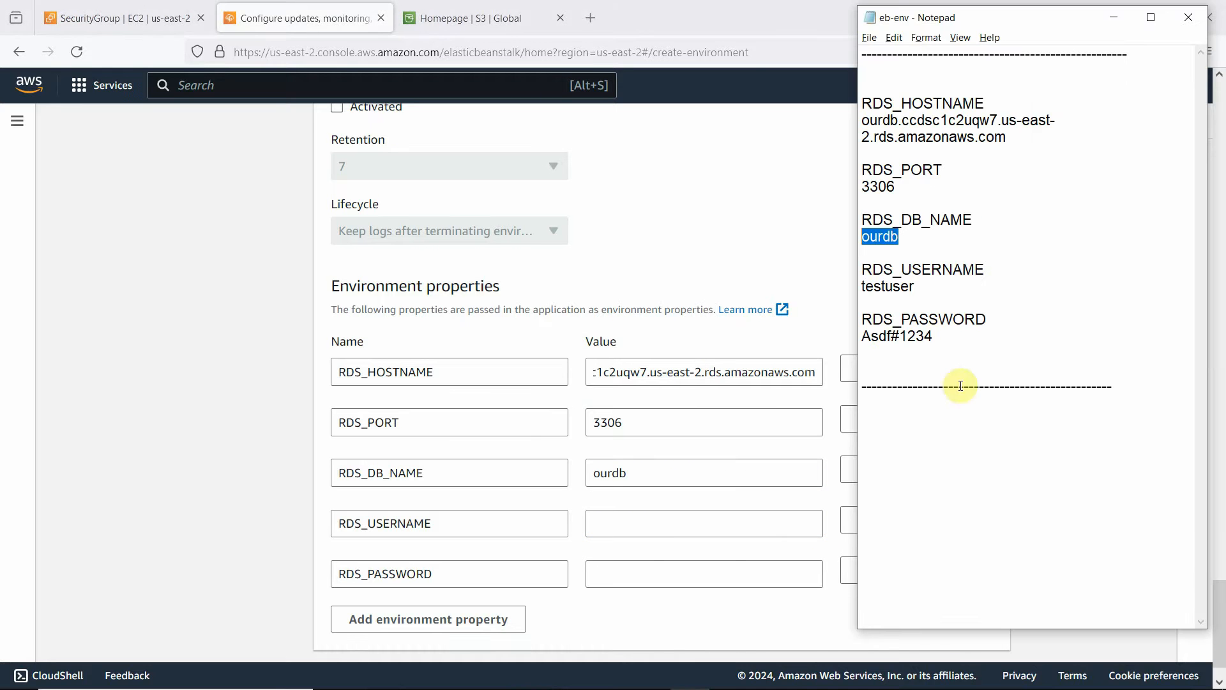
double_click(882, 285)
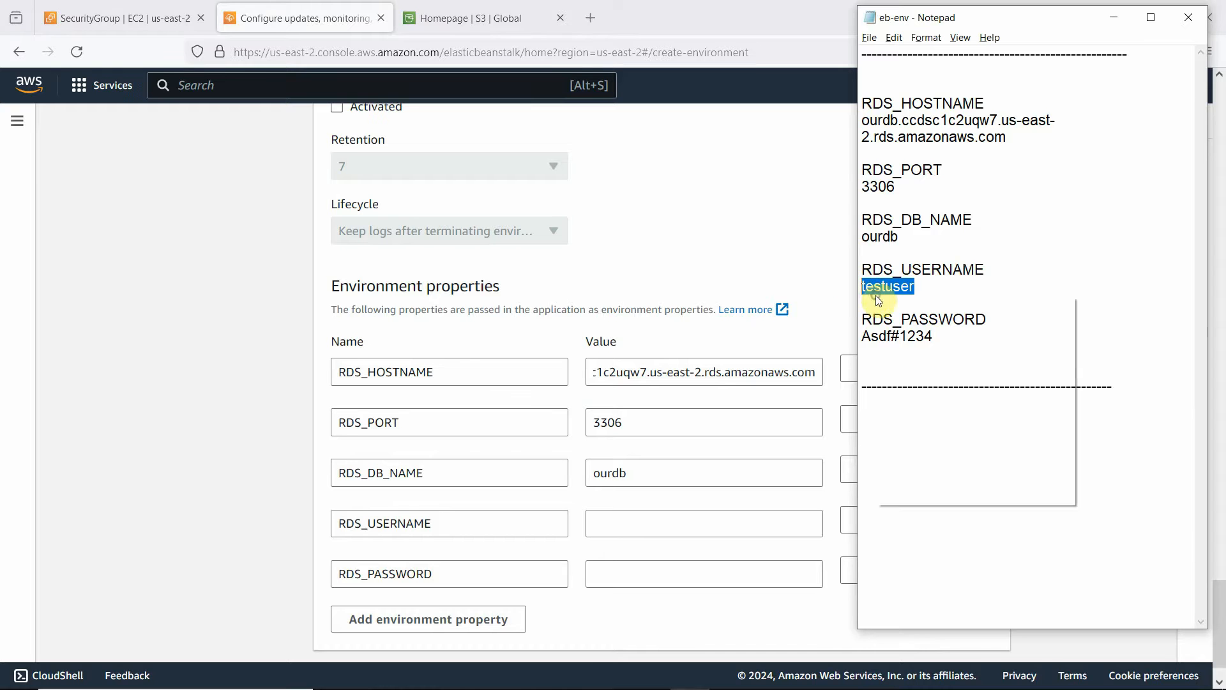
right_click(870, 286)
click(906, 338)
click(627, 535)
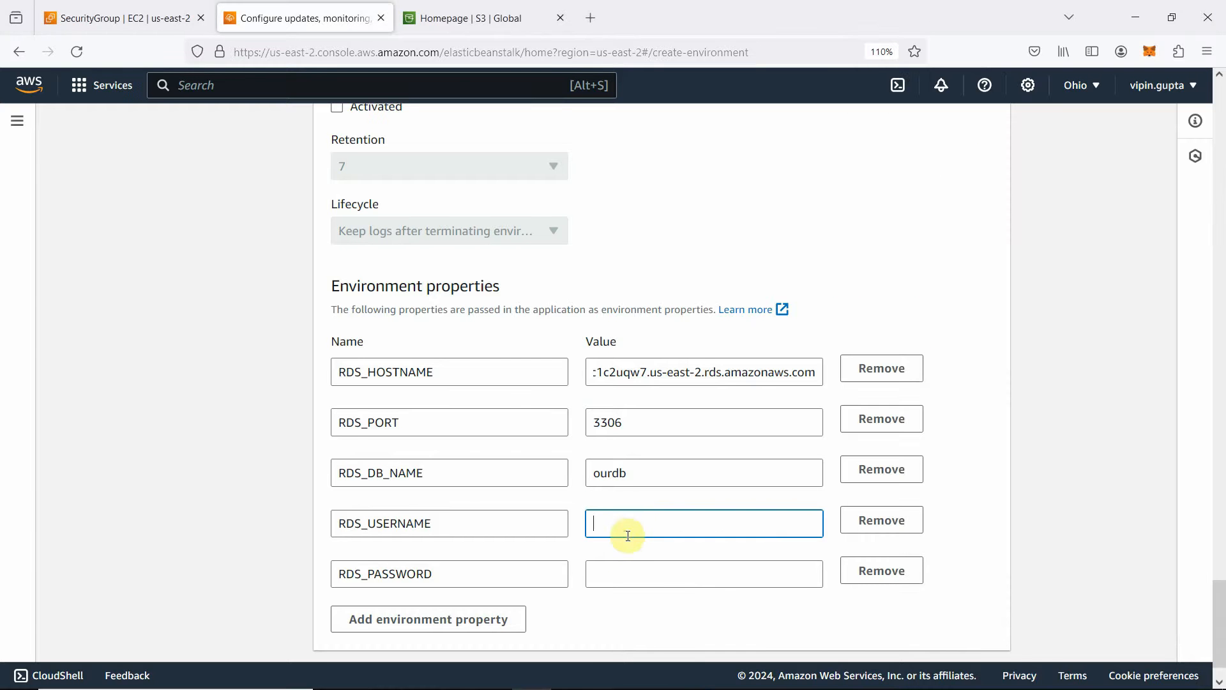
right_click(628, 533)
click(673, 383)
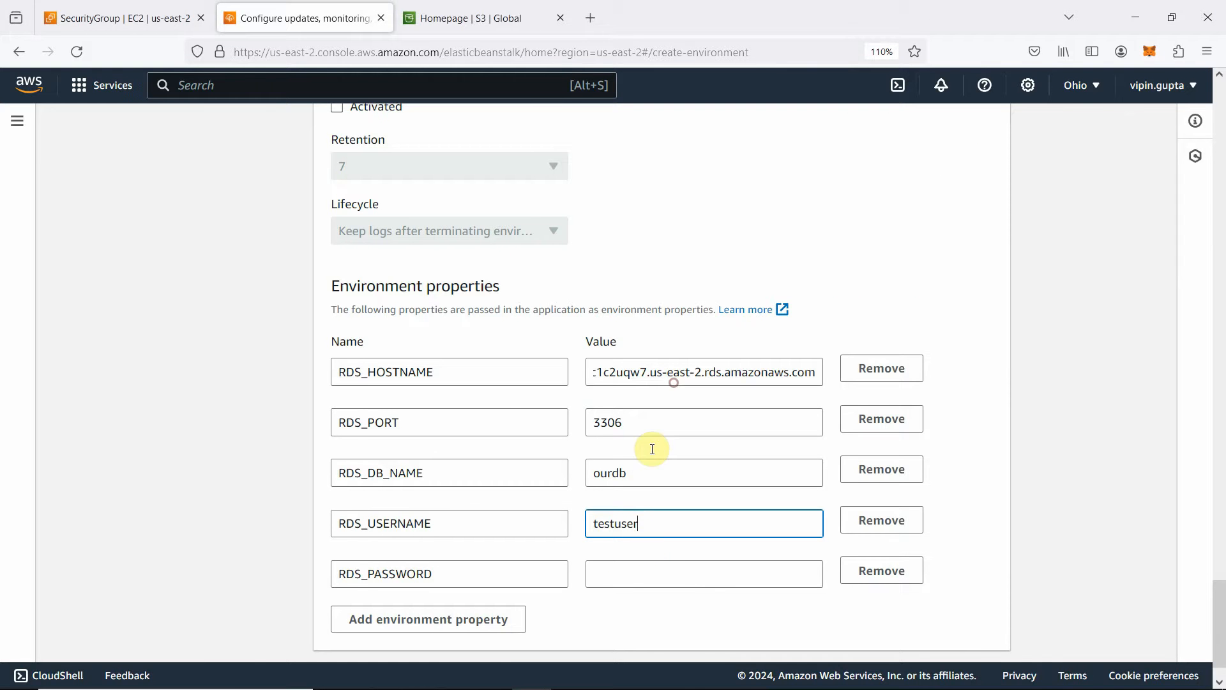
Copy the database password from the eb-env file in Notepad into the RDS_PASSWORD value.
click(632, 562)
click(682, 680)
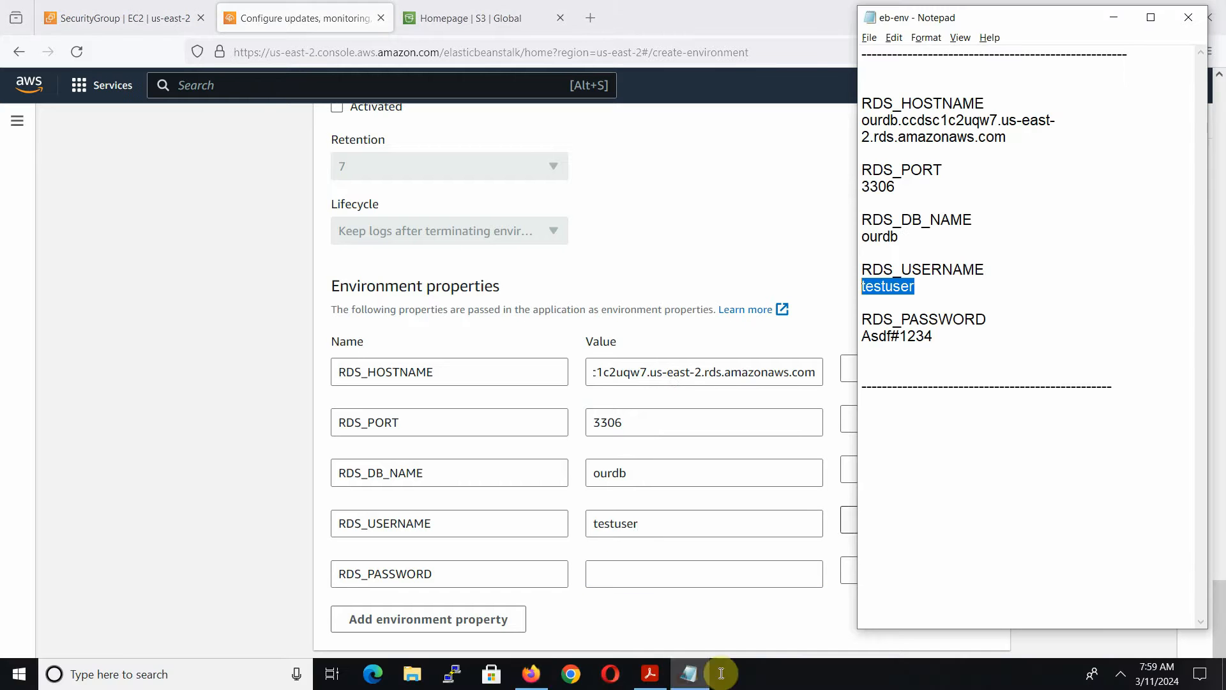
drag(934, 337, 855, 336)
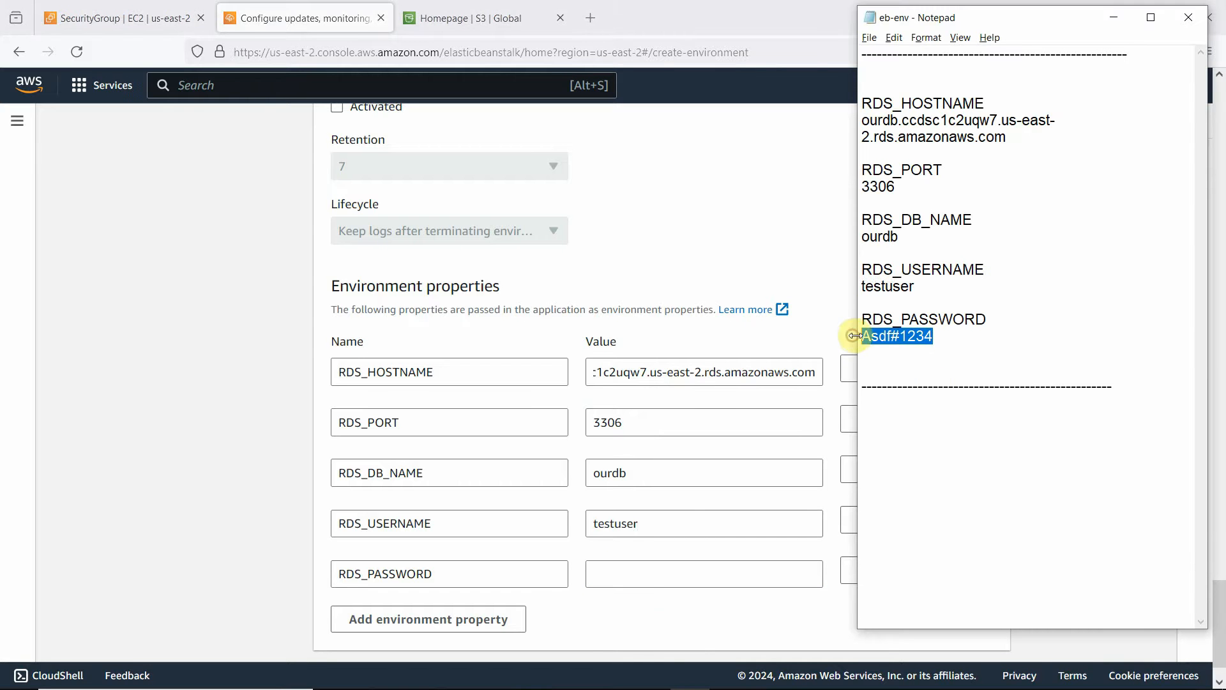
right_click(864, 336)
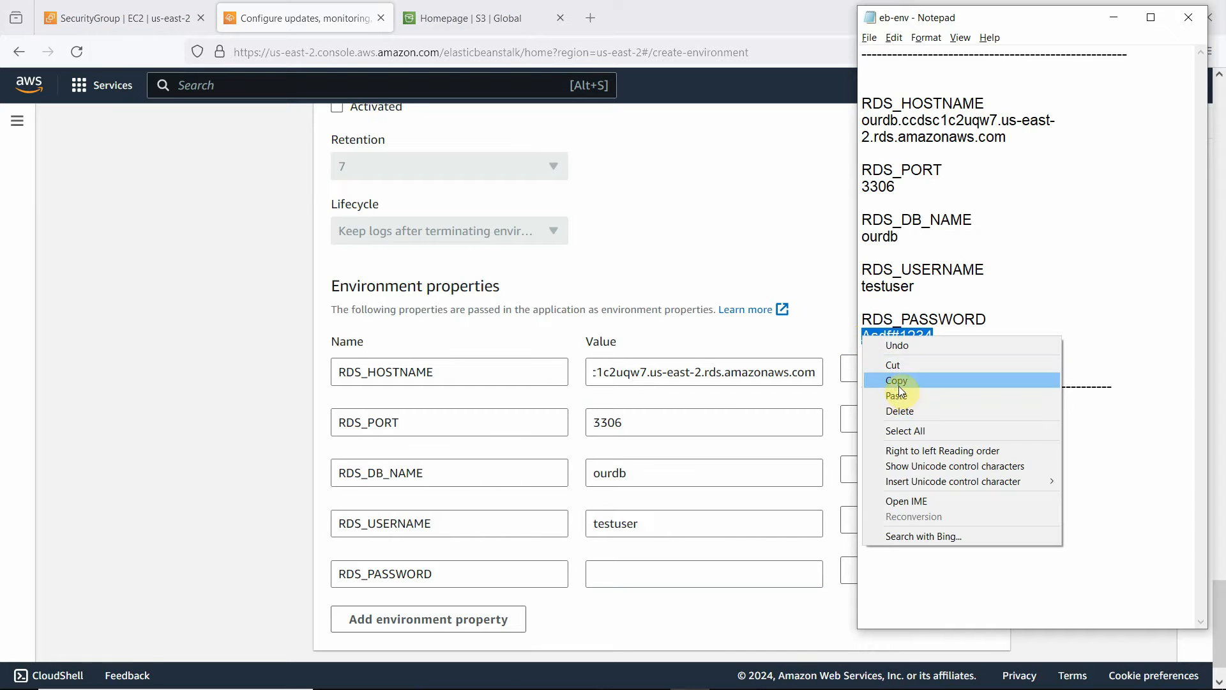
click(898, 387)
click(630, 570)
right_click(629, 572)
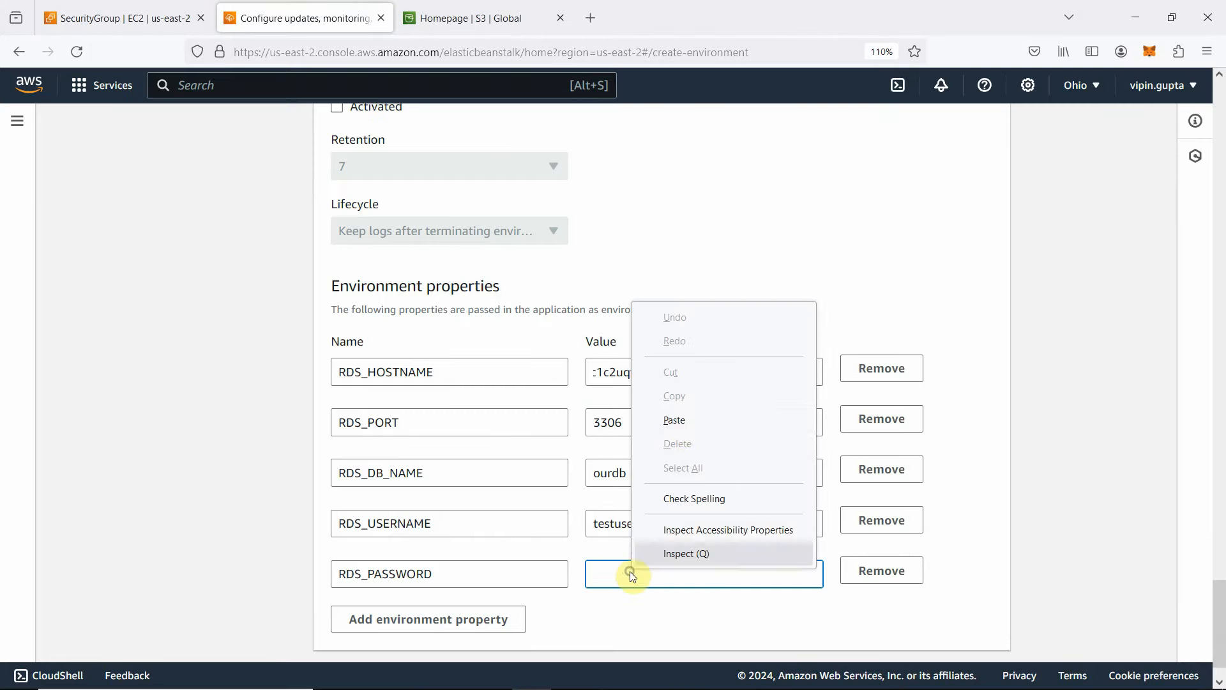
click(675, 419)
Continue to the review page, check the configuration through to the environment properties, and submit the environment for creation.
scroll(980, 479, down, 1)
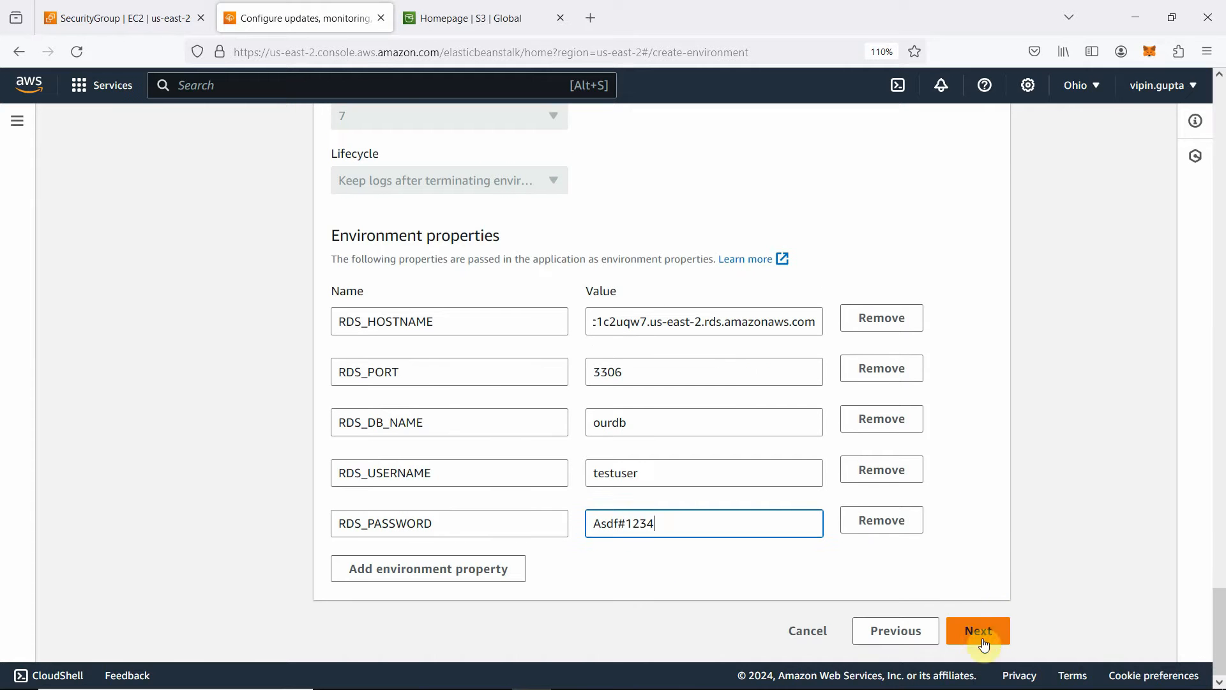
click(980, 631)
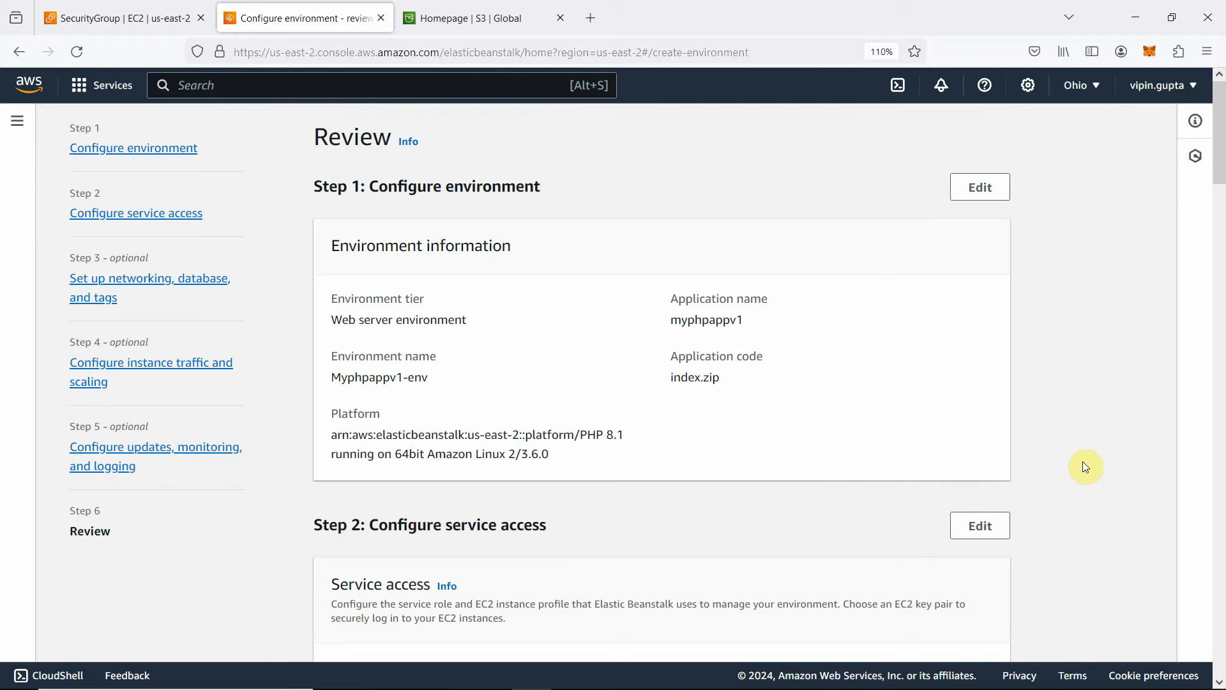
scroll(603, 258, down, 9)
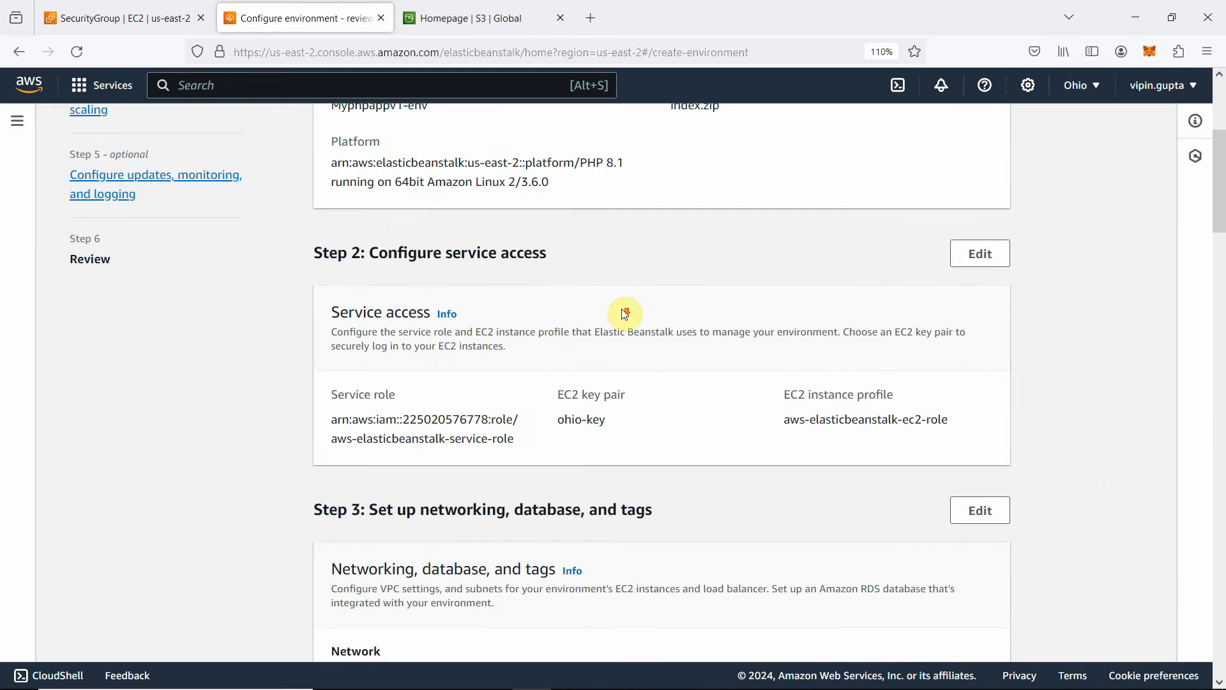
scroll(624, 314, down, 15)
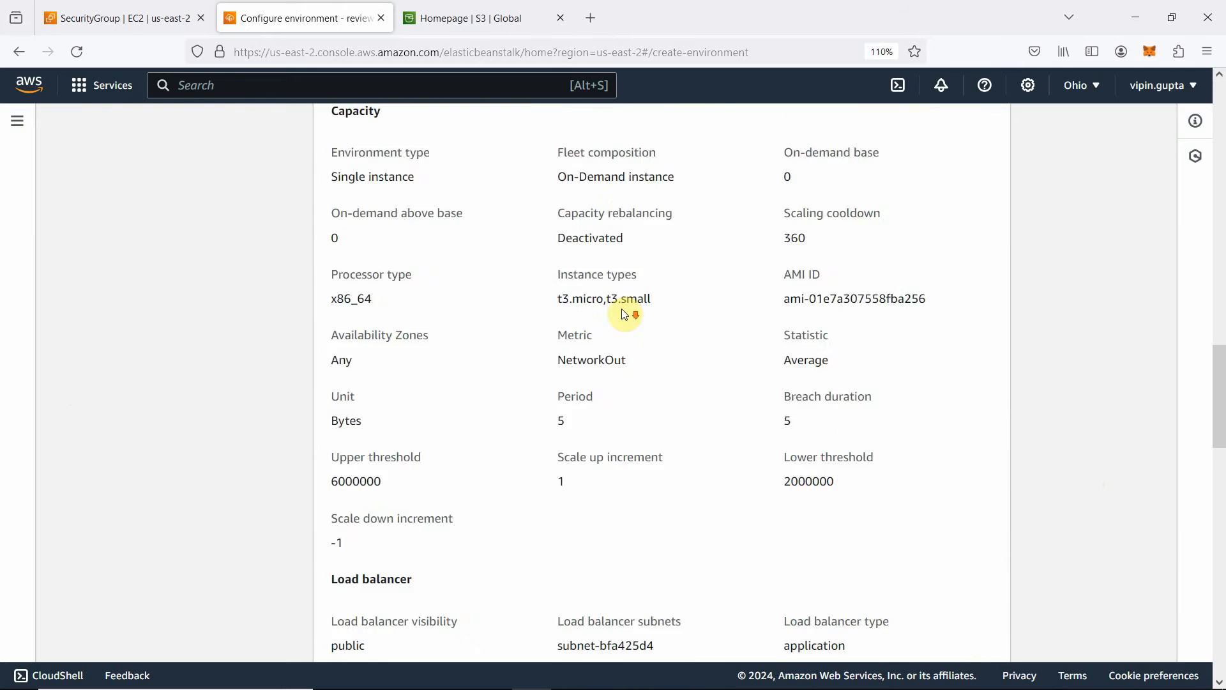
scroll(671, 367, down, 1)
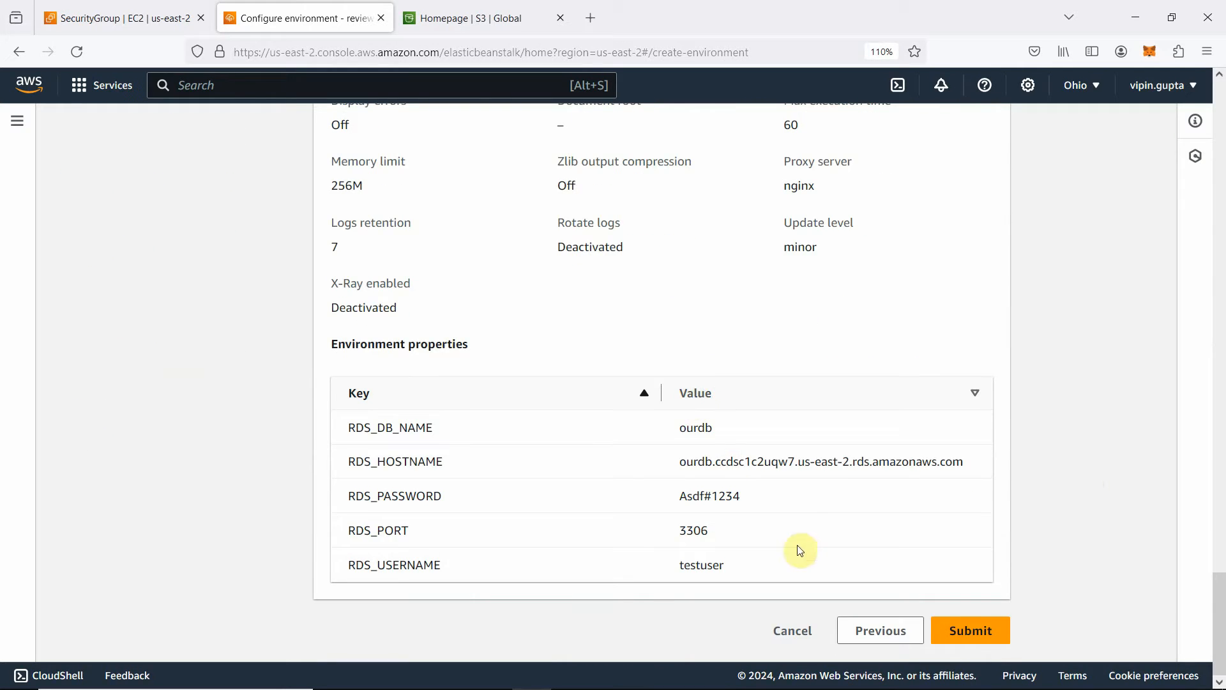
click(971, 633)
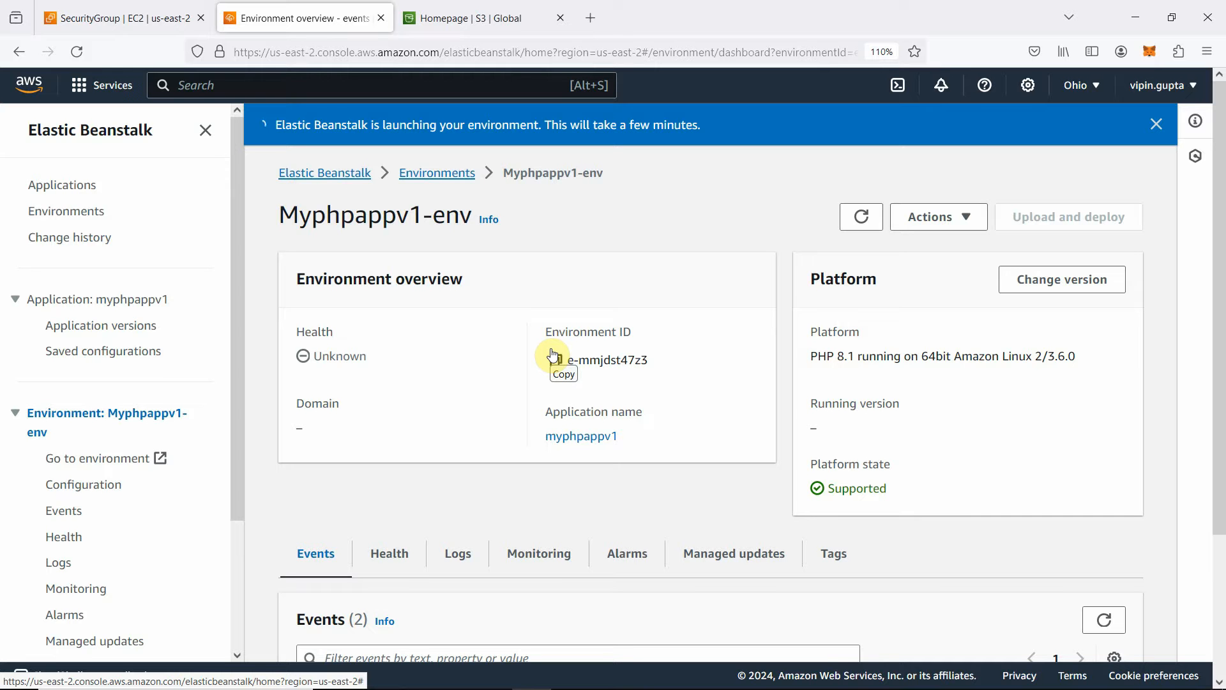
Open the Myphpappv1-env environment through the myphpappv1 application in the refreshed applications list and examine its launch events.
click(326, 177)
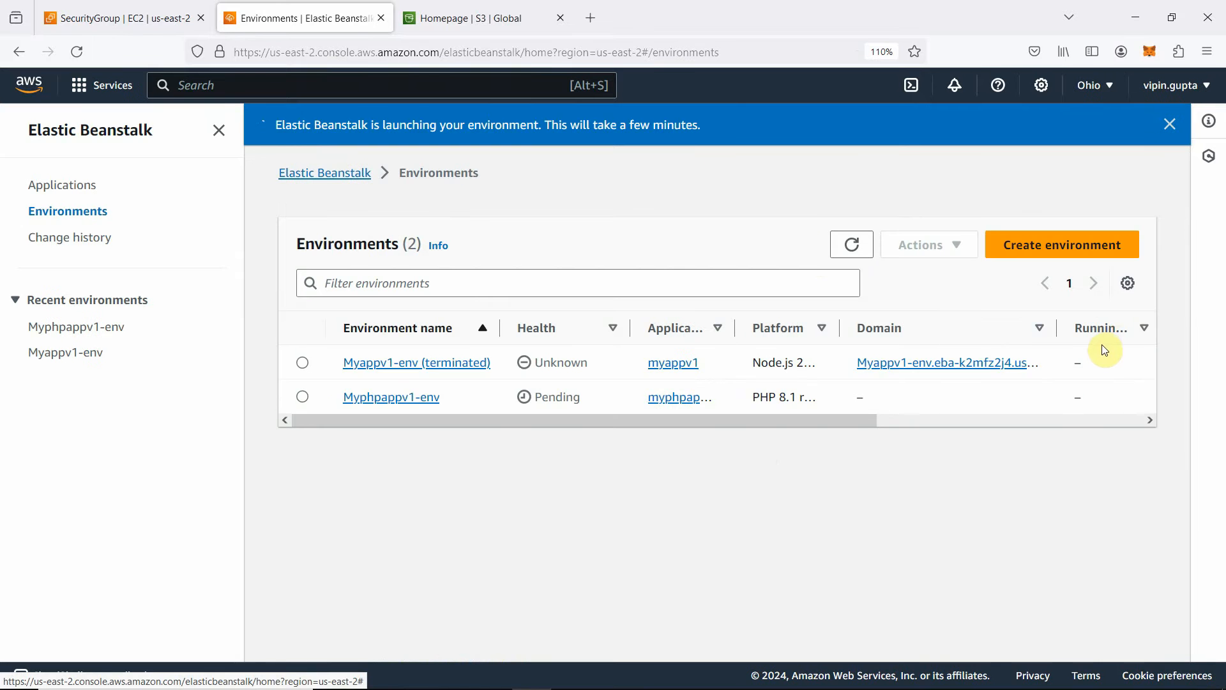
click(74, 188)
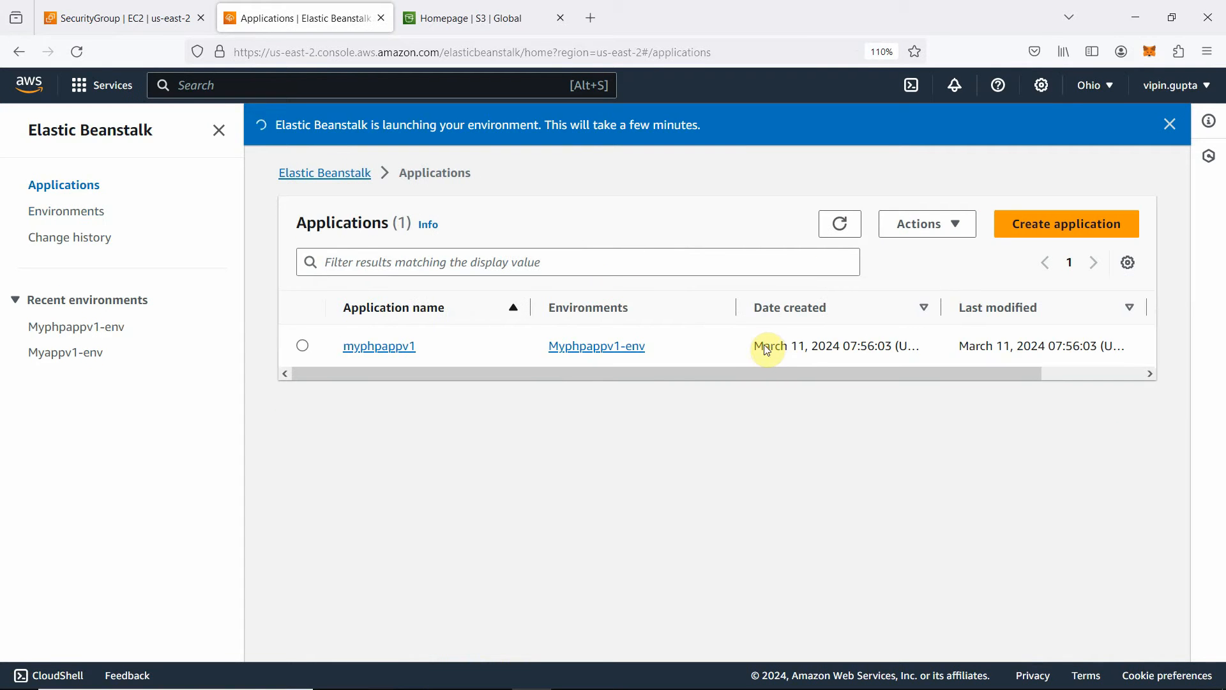
click(77, 51)
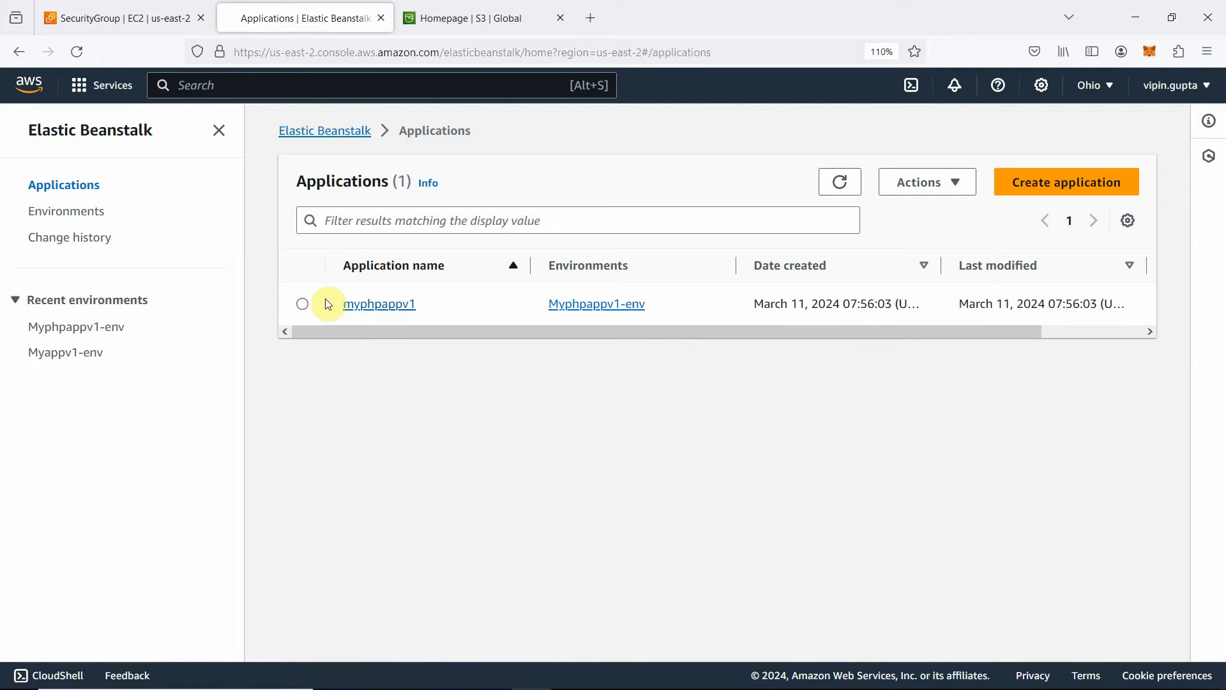
click(358, 304)
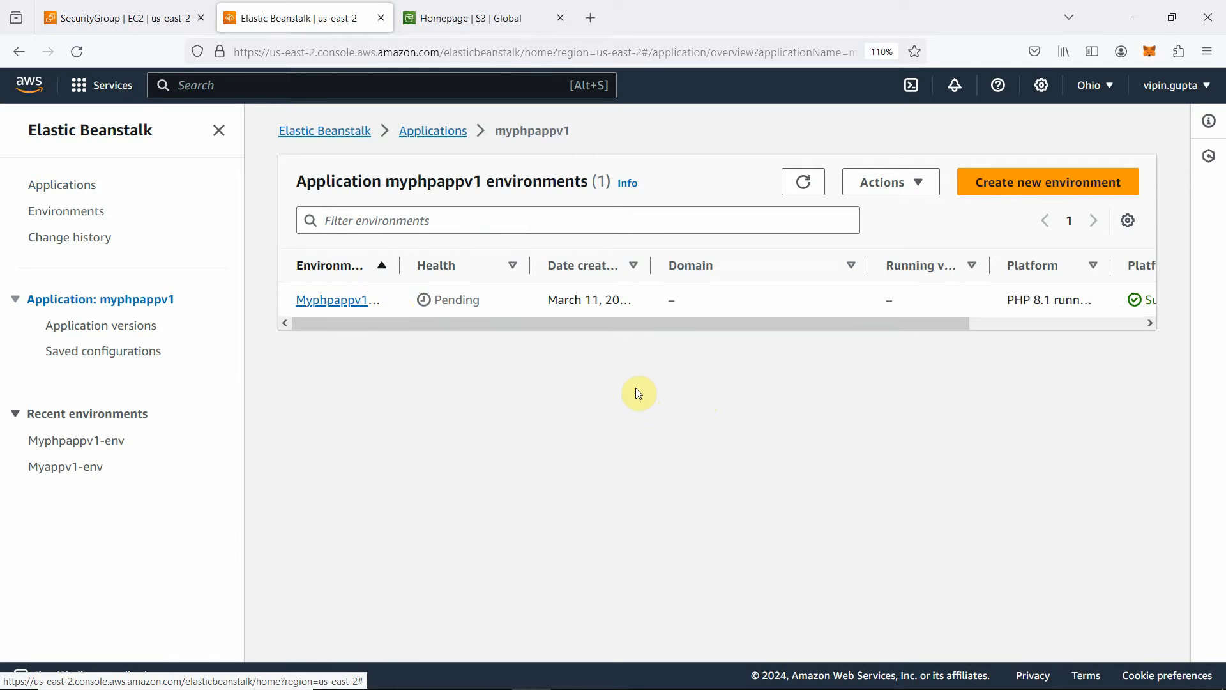
click(330, 300)
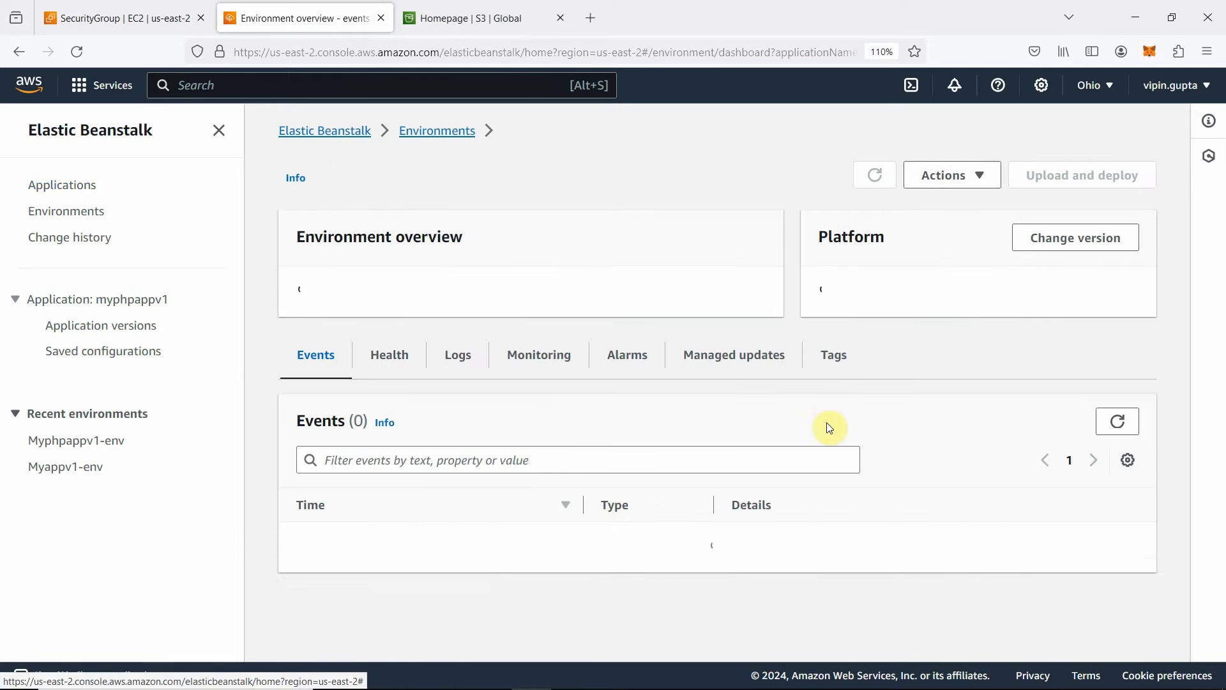
scroll(676, 444, down, 3)
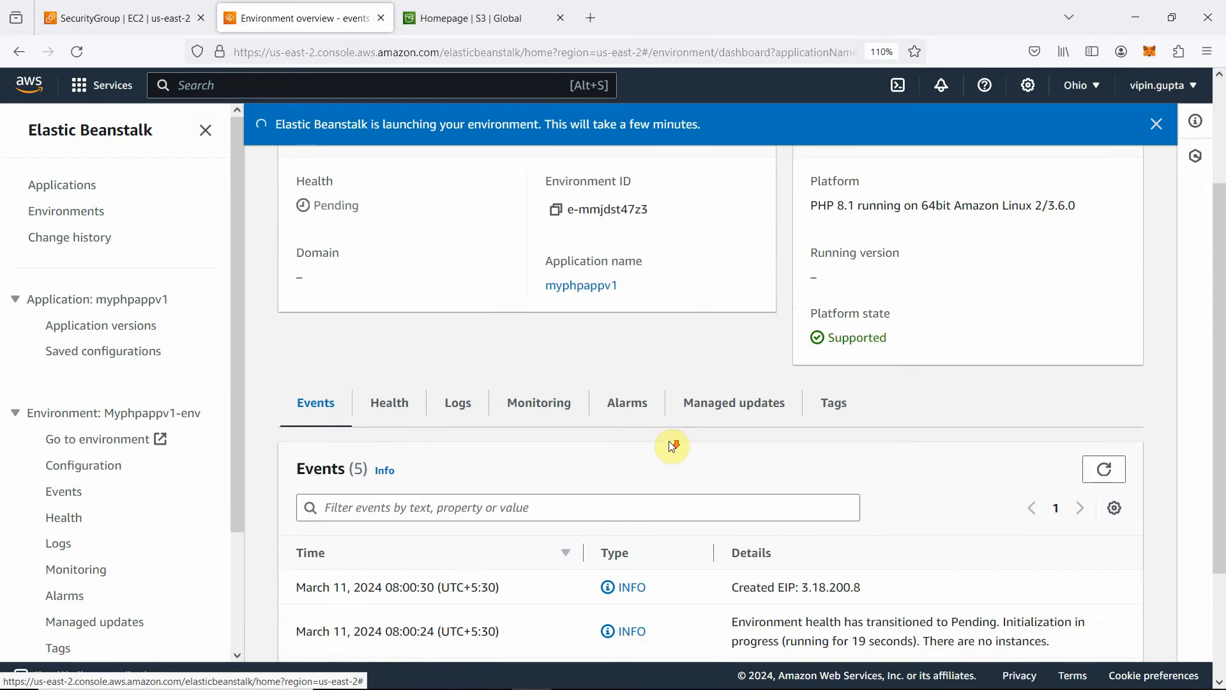
scroll(672, 446, down, 3)
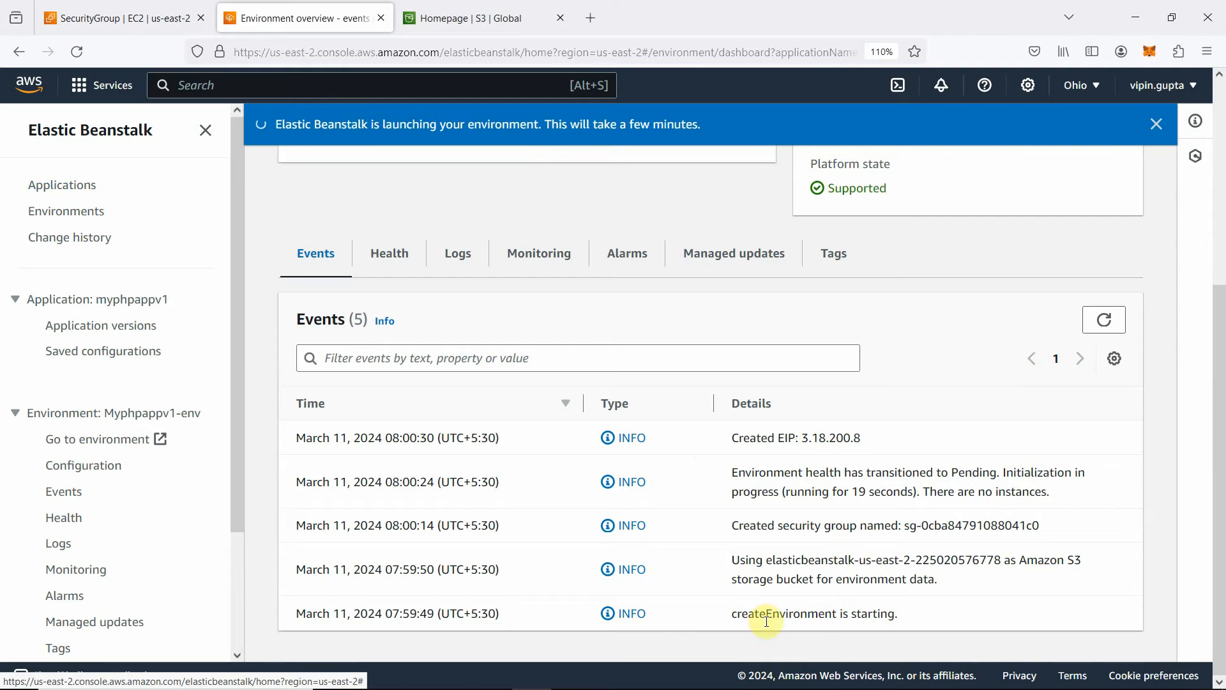
Examine the Myphpappv1-env environment's overall health, enhanced instance health and logs while it launches.
scroll(844, 618, up, 3)
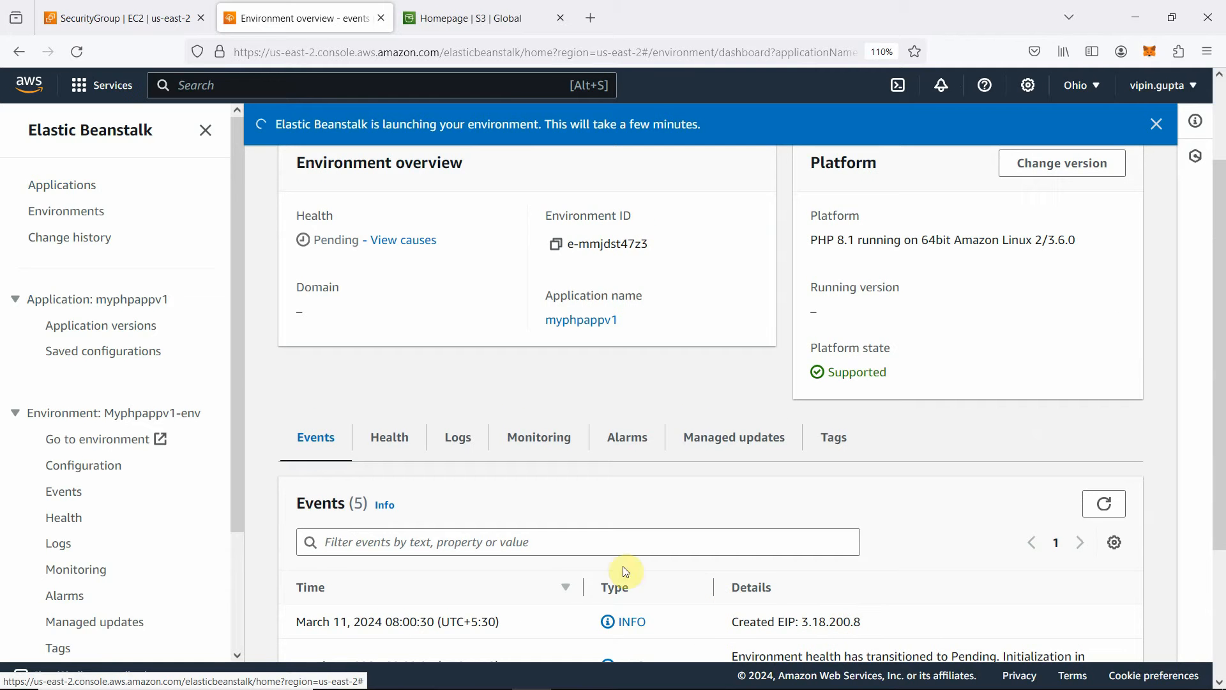
click(386, 442)
scroll(744, 516, down, 3)
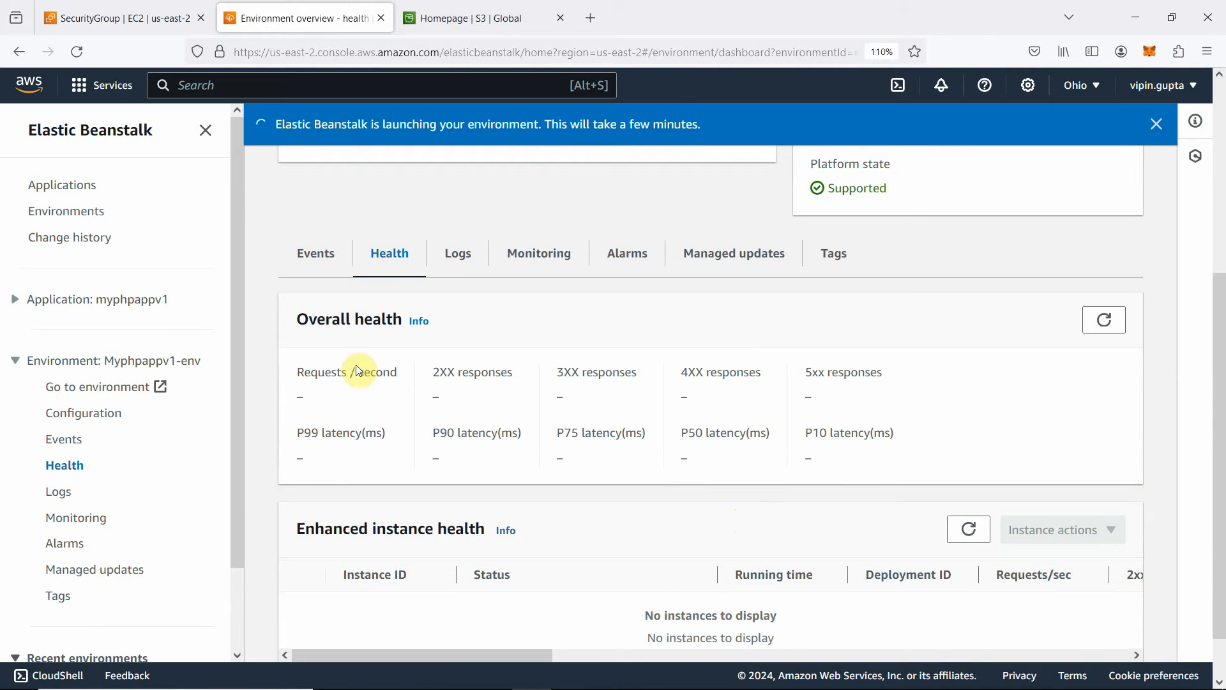
scroll(687, 488, down, 1)
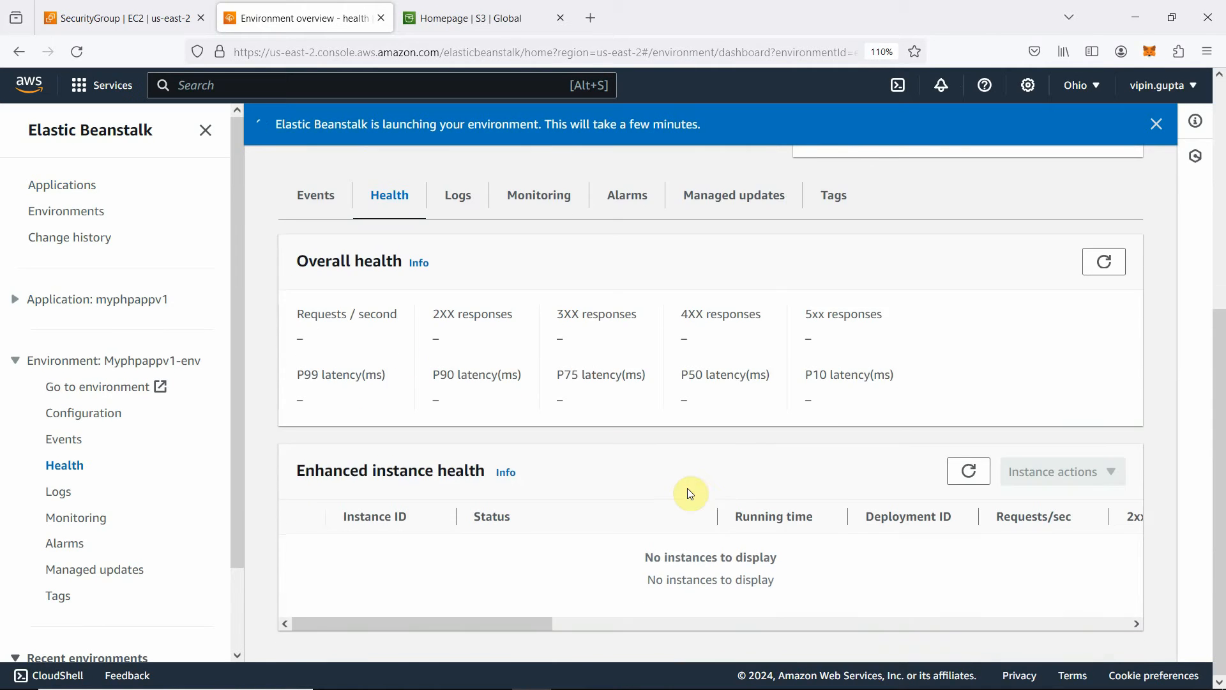
scroll(687, 488, up, 3)
click(449, 381)
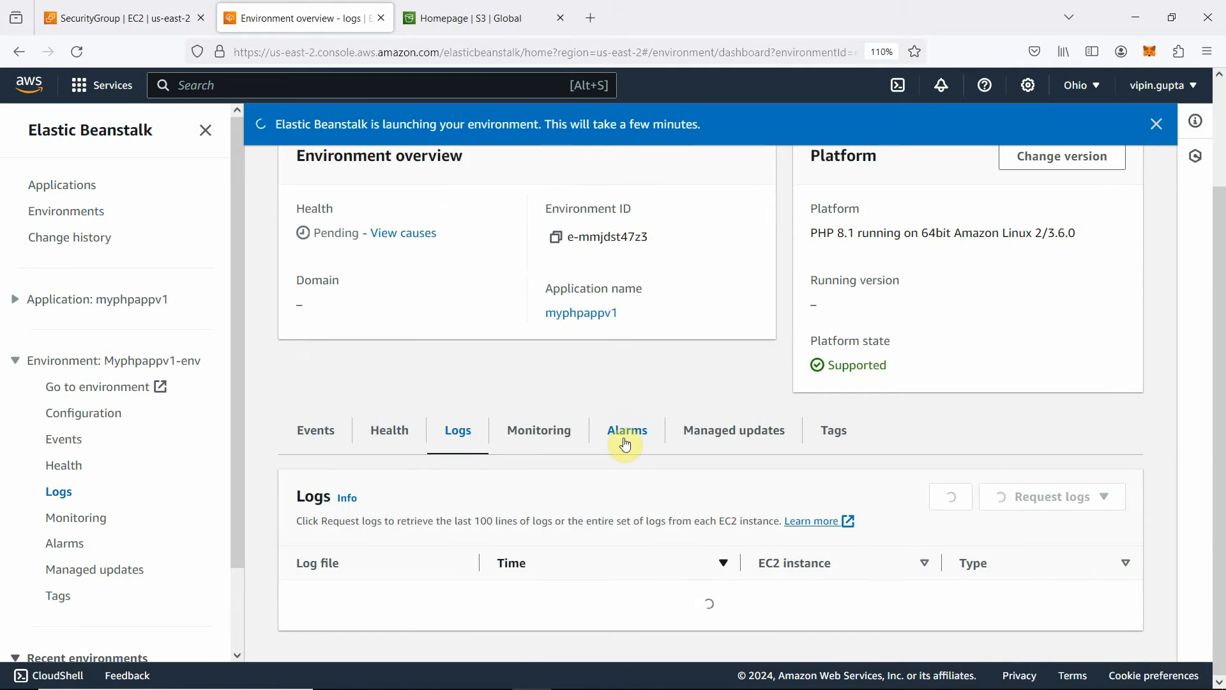
scroll(665, 457, down, 1)
scroll(665, 458, up, 2)
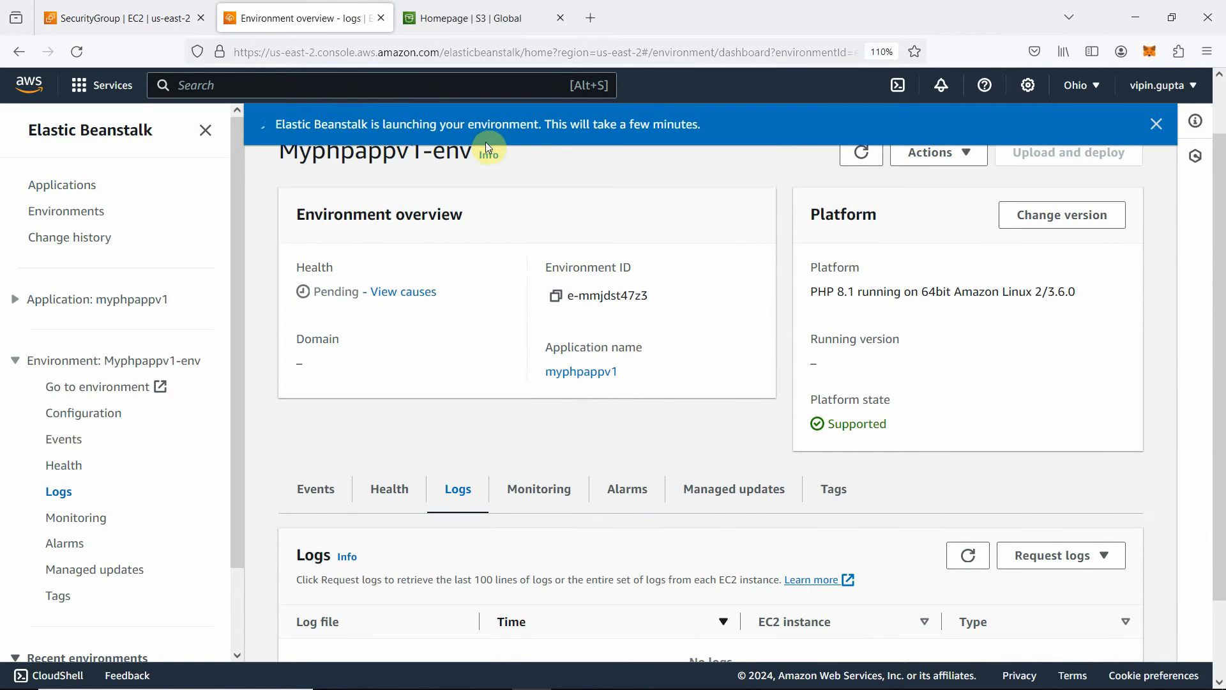
Examine the environment's monitoring service metrics, including environment health, CPU utilization and network in.
click(535, 500)
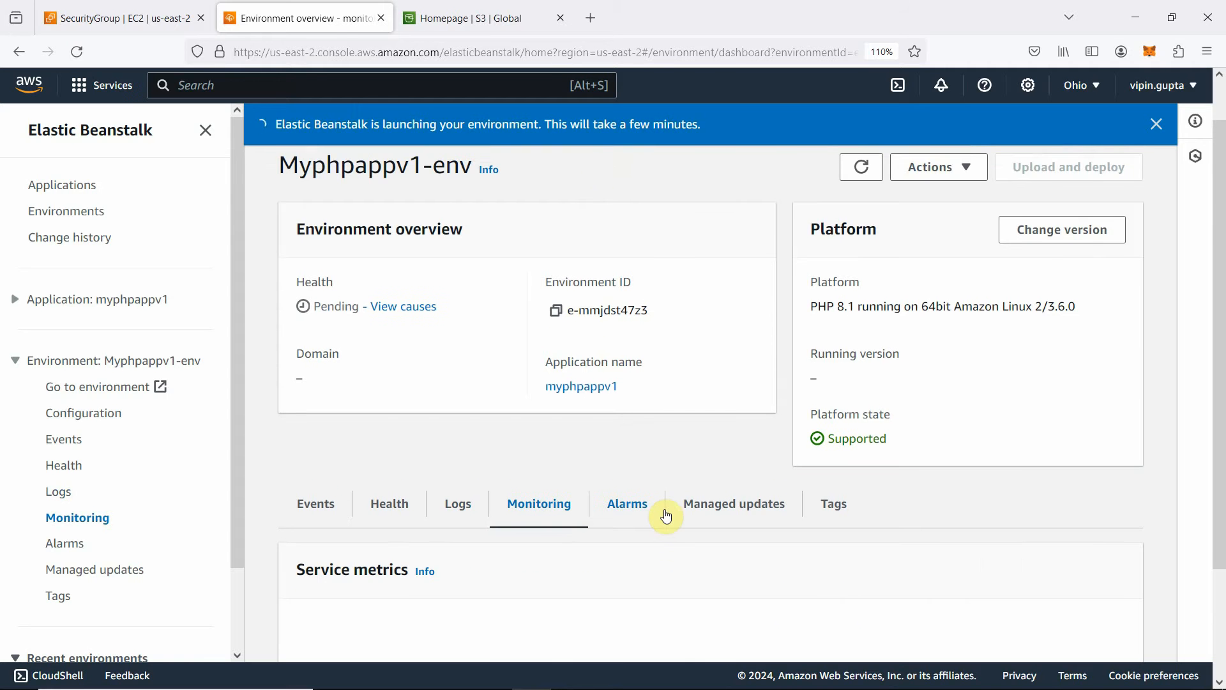
scroll(670, 512, down, 3)
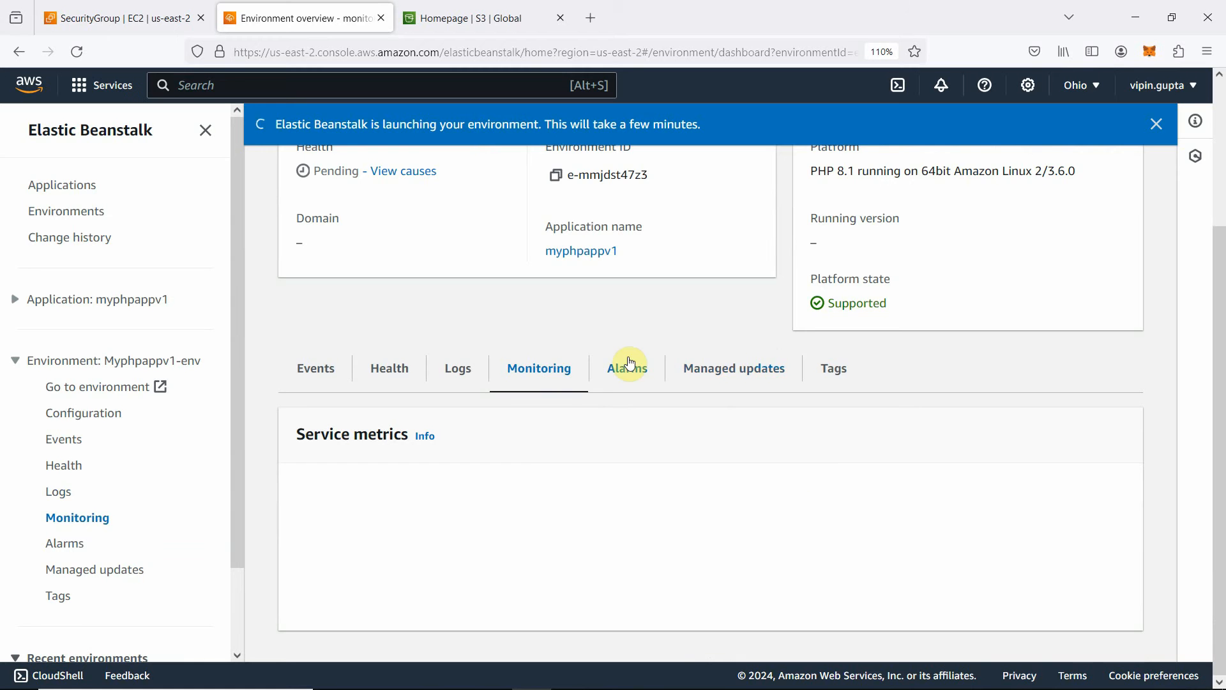
scroll(679, 394, up, 2)
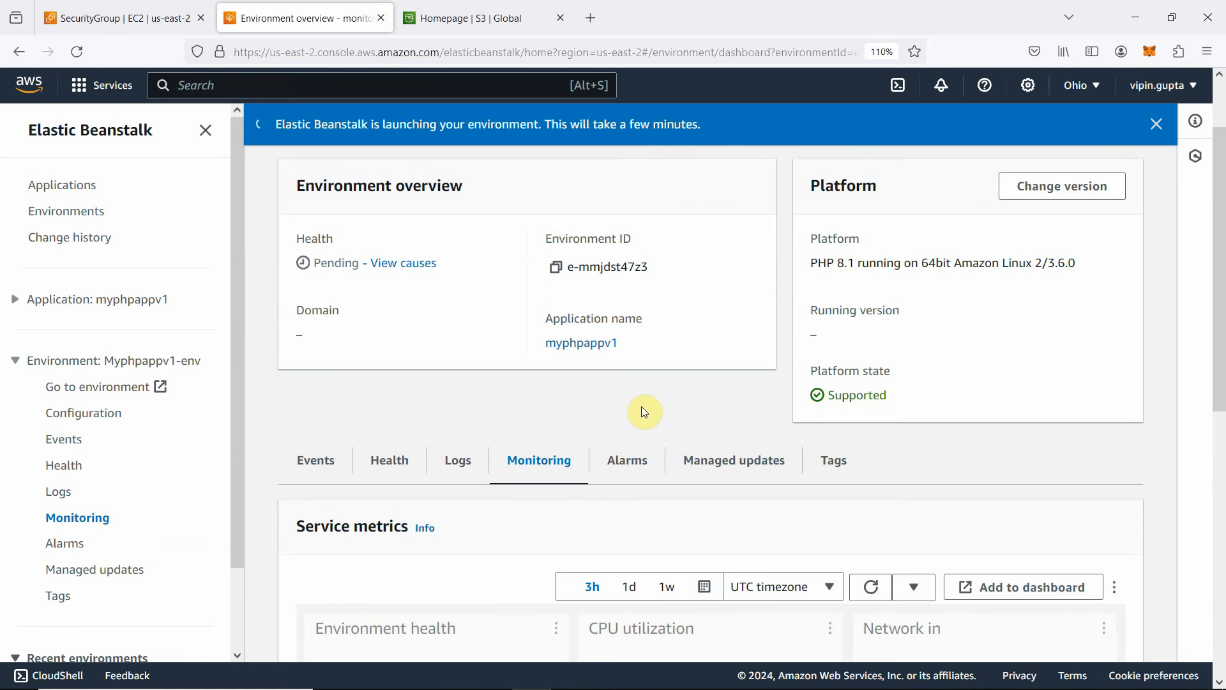
scroll(615, 418, down, 4)
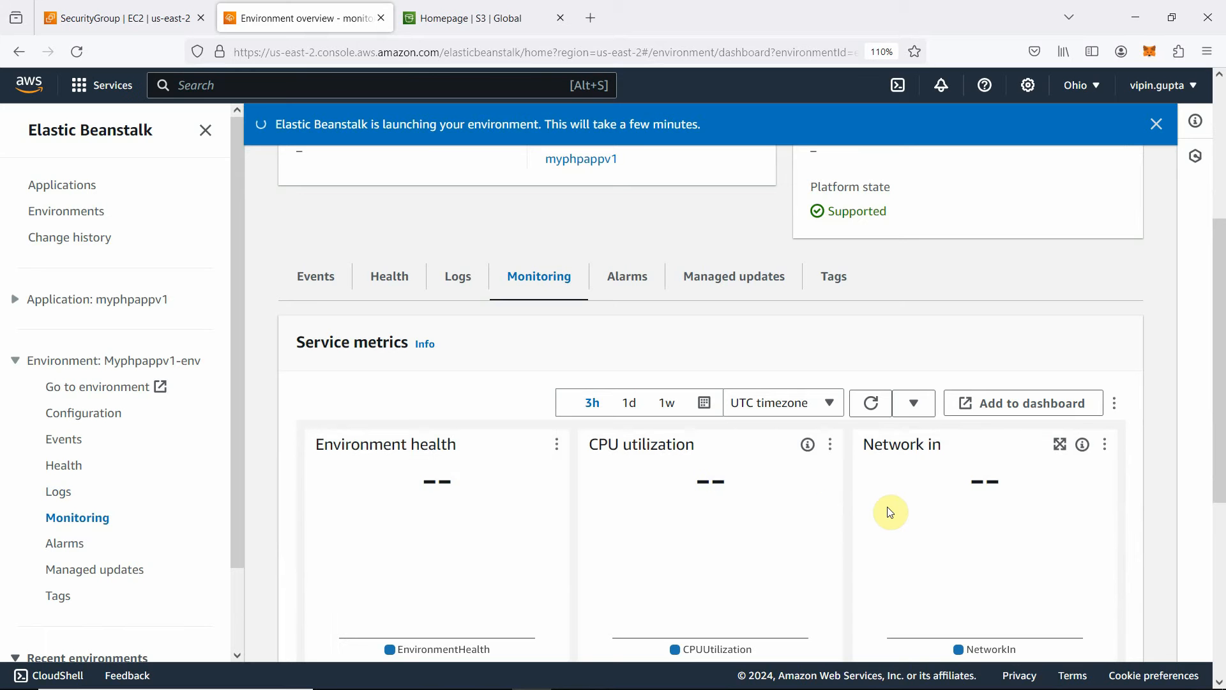
Check the environment's managed updates, return to its events, and reload the page to refresh the launch status.
click(729, 276)
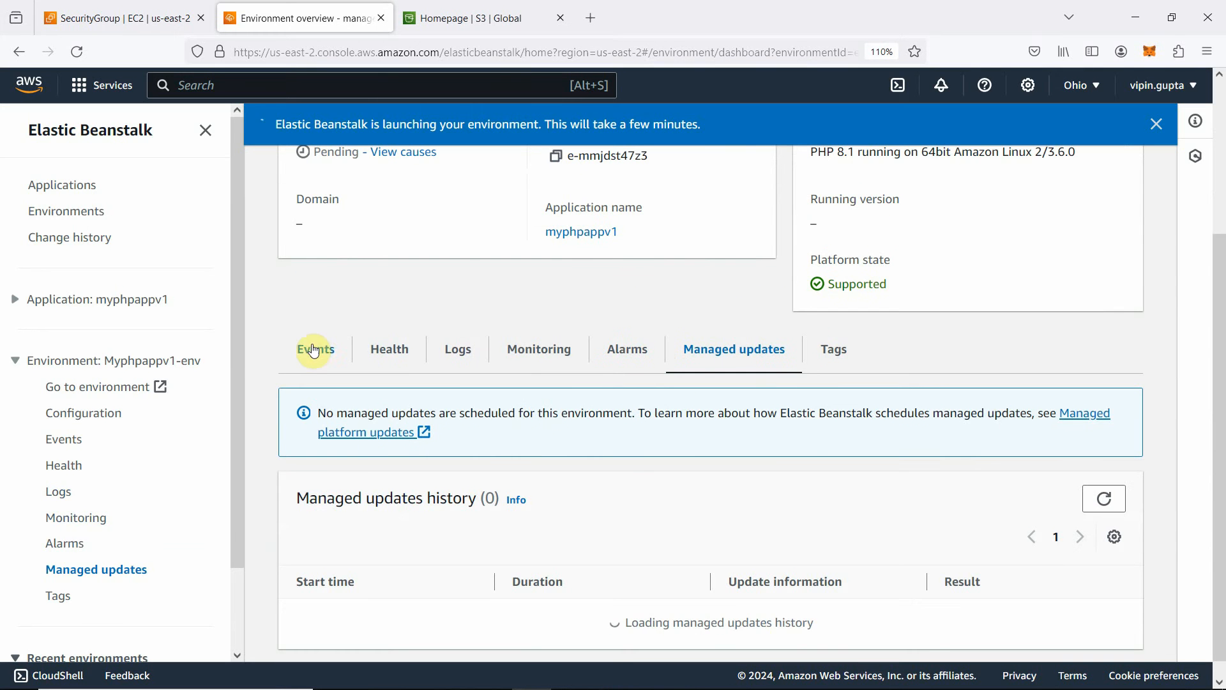
click(314, 350)
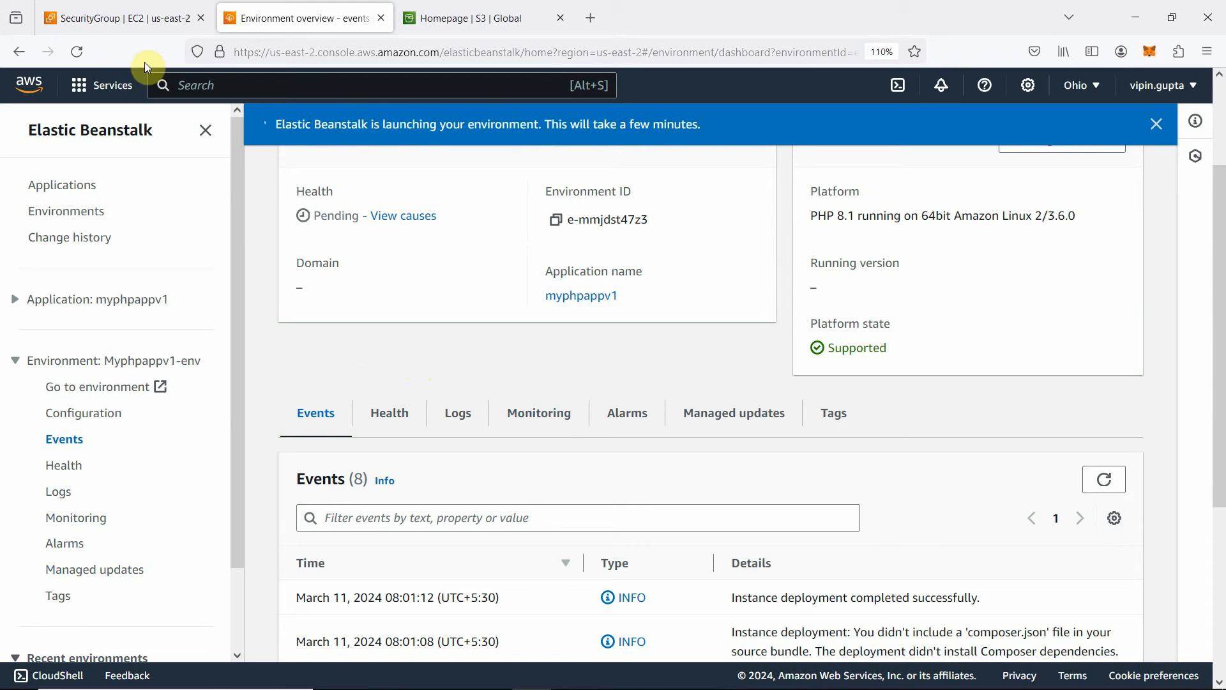
click(78, 54)
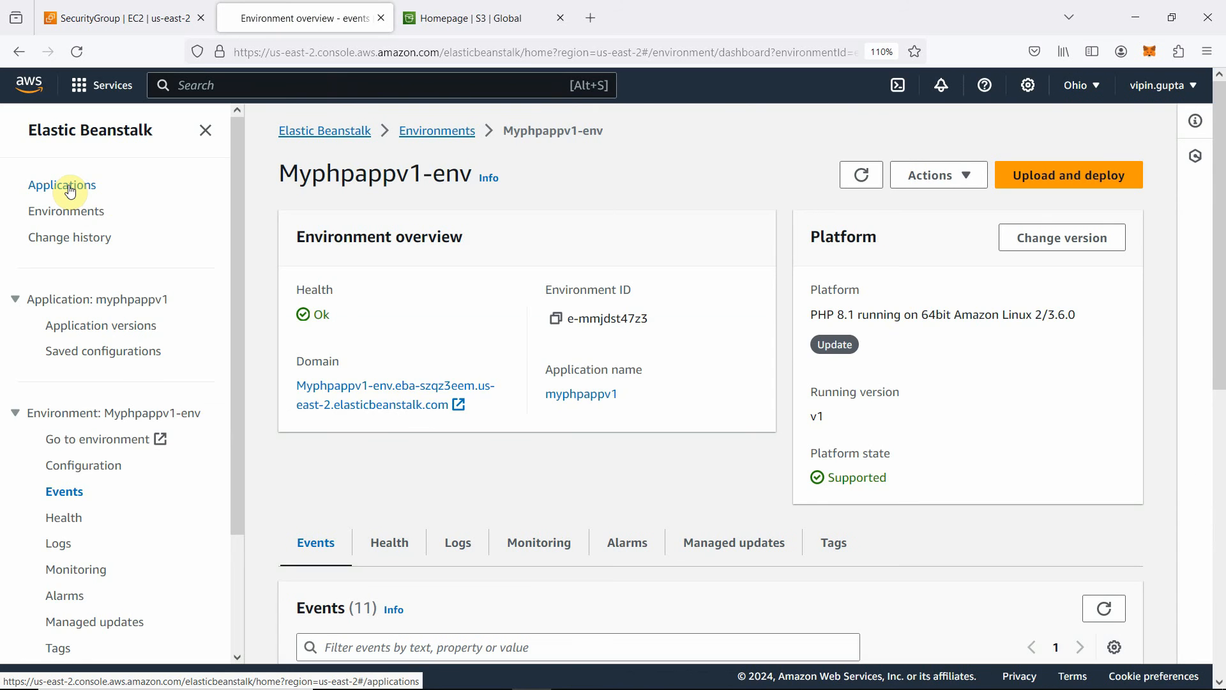
Open the Myphpappv1-env domain link in a new browser tab and switch to the deployed application.
right_click(356, 402)
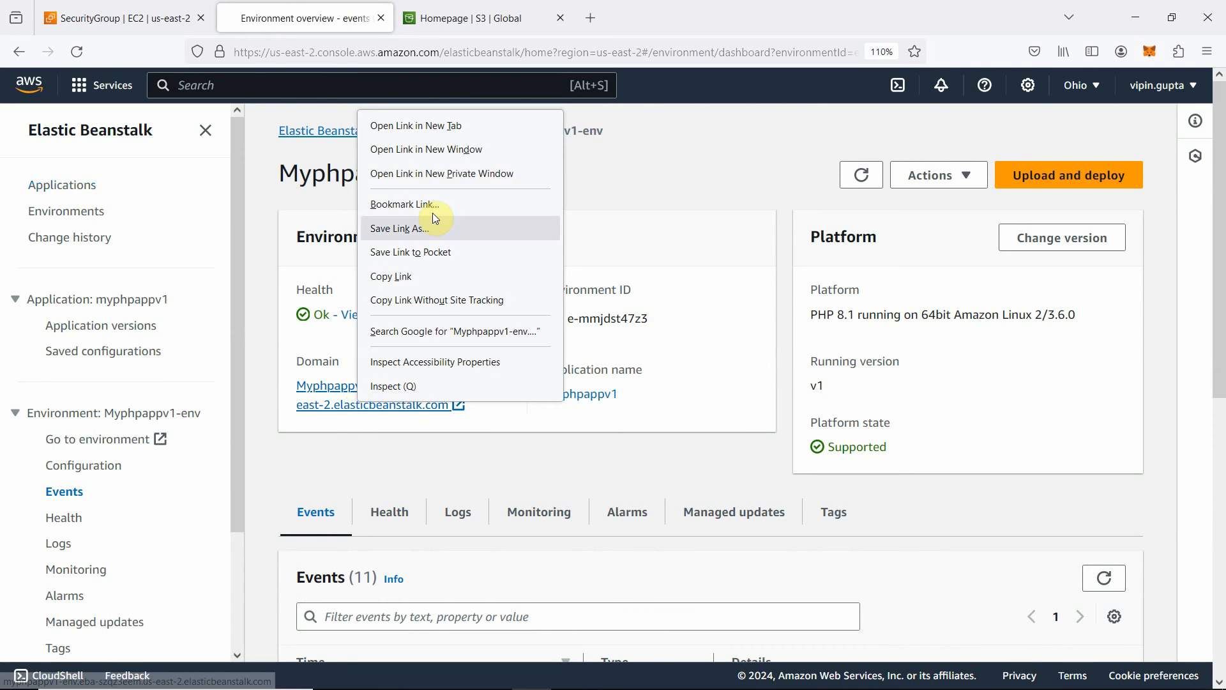
click(424, 125)
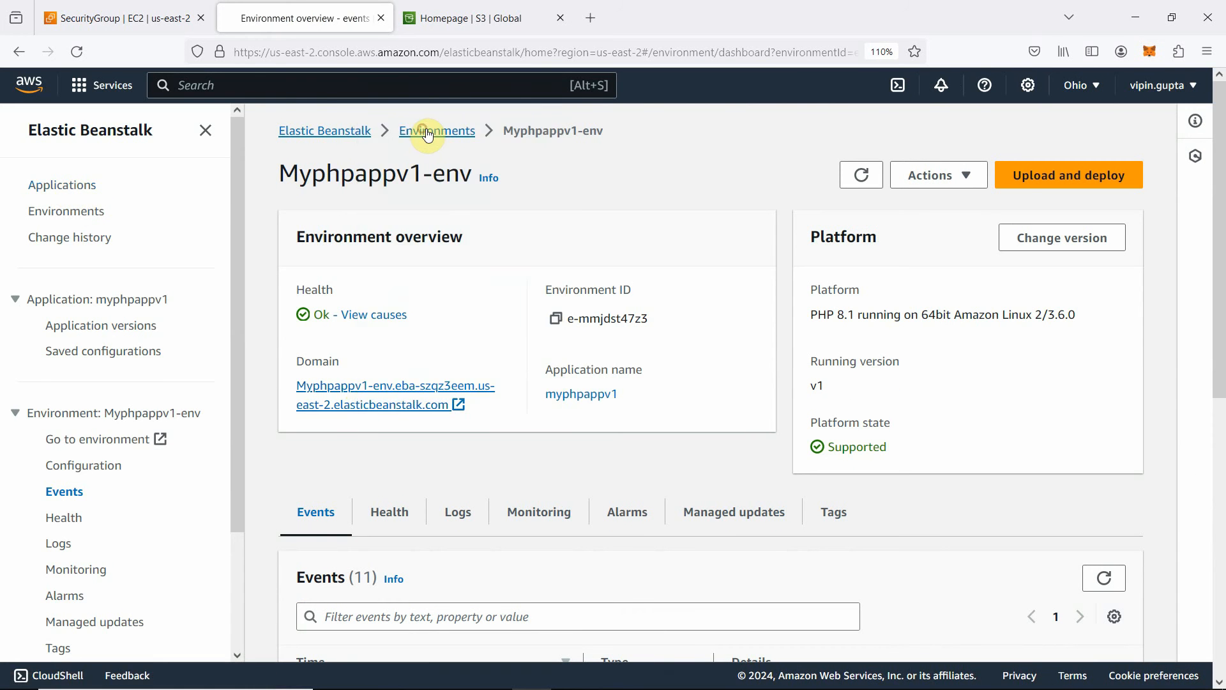
click(481, 16)
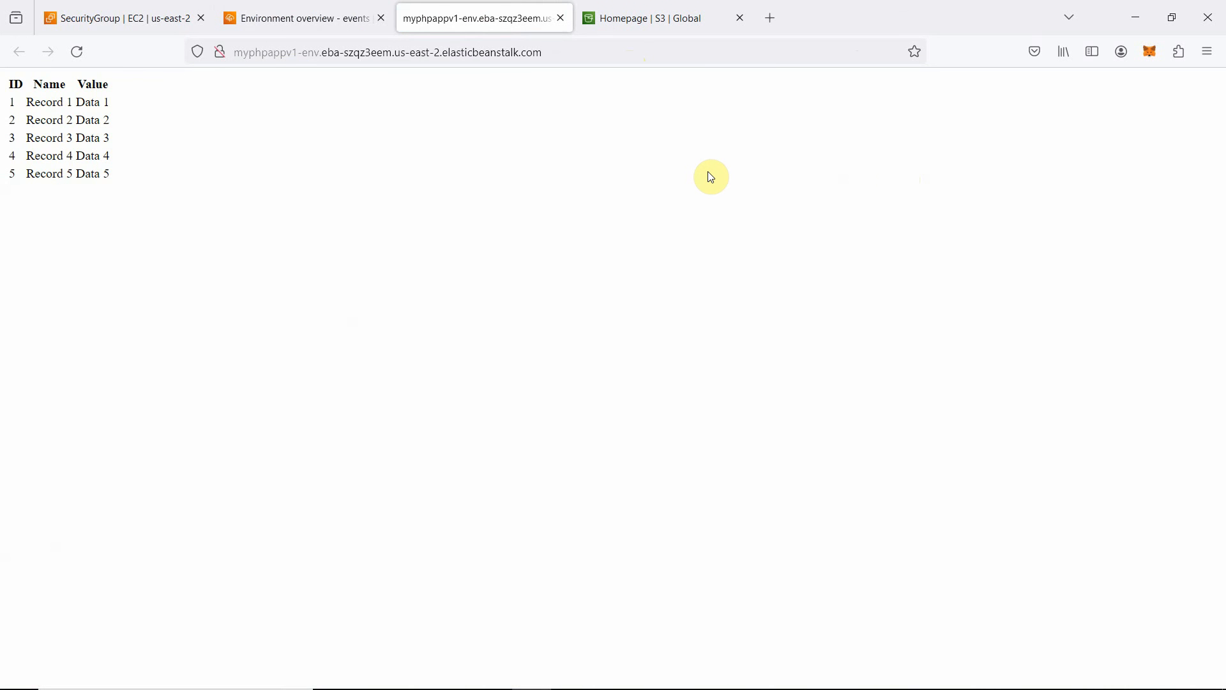
Enlarge the deployed page to 240% to inspect its records table, and return to the environment overview.
key(ctrl+plus)
key(ctrl+plus)
key(ctrl+plus)
key(ctrl+plus)
key(ctrl+plus)
key(ctrl+plus)
key(ctrl+plus)
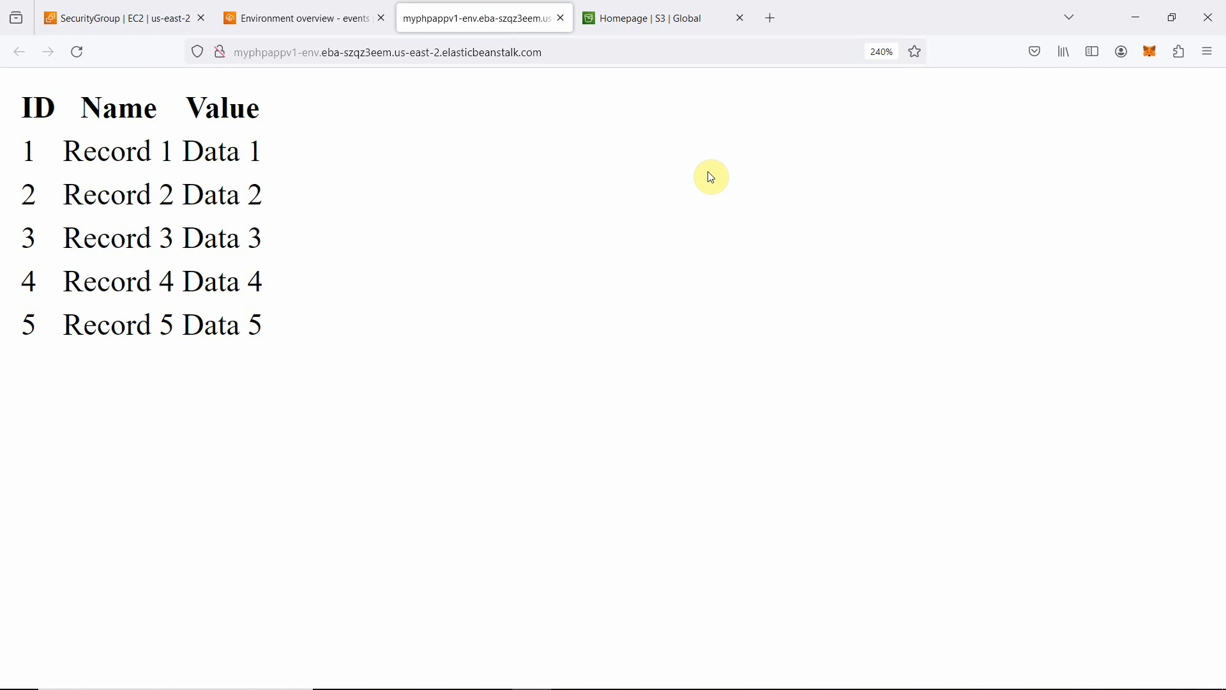
click(252, 18)
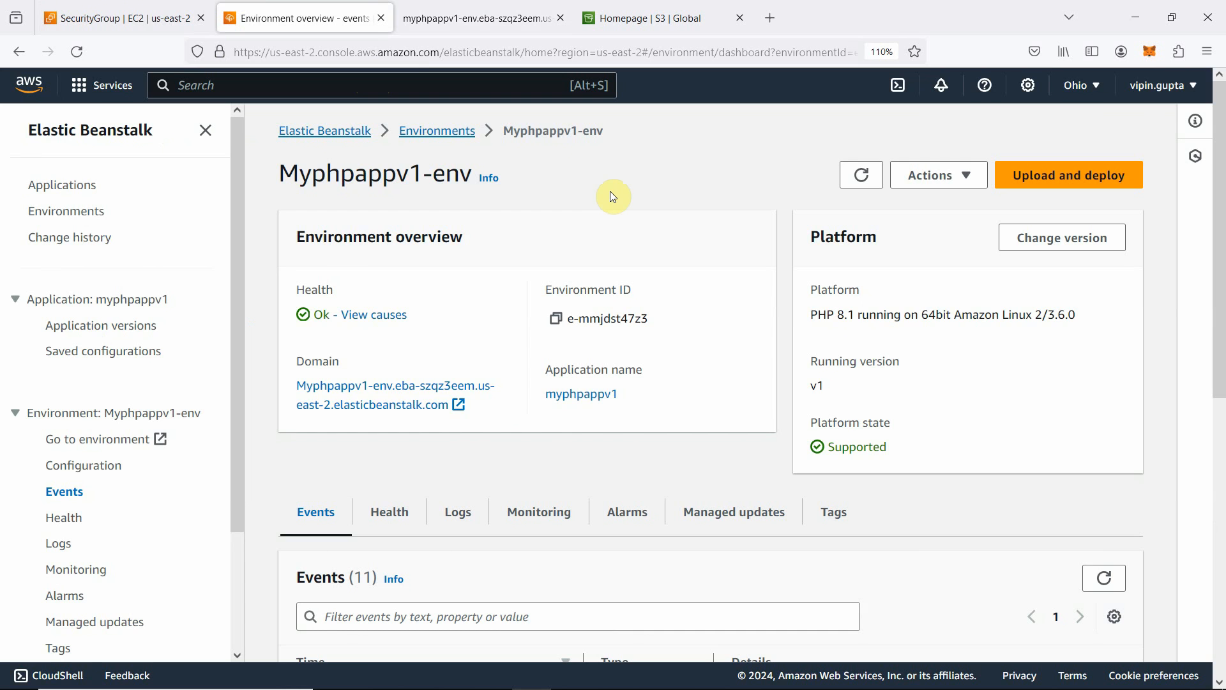